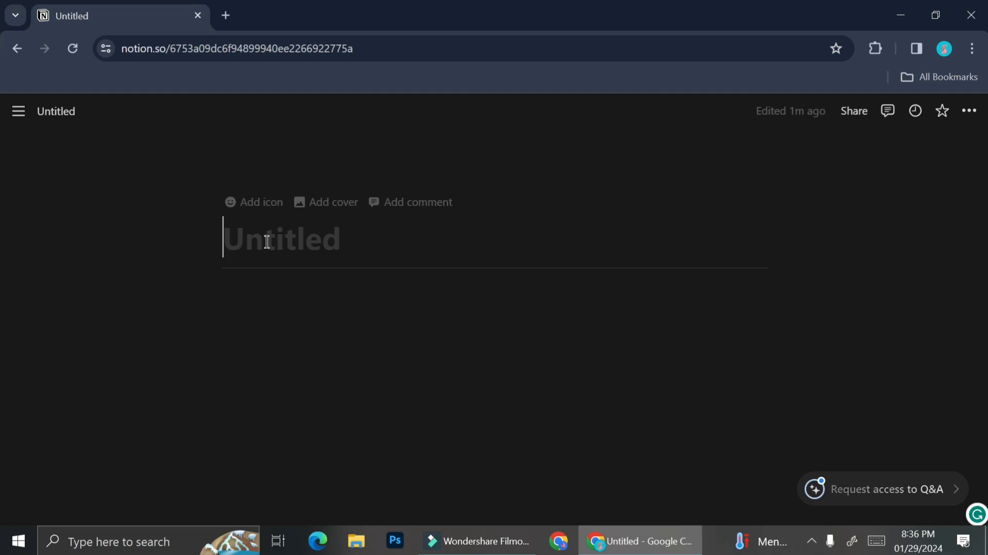
Title the blank page "Weekly Planner" and add a cover image to it.
{"action": "left_click", "coordinate": [266, 242]}
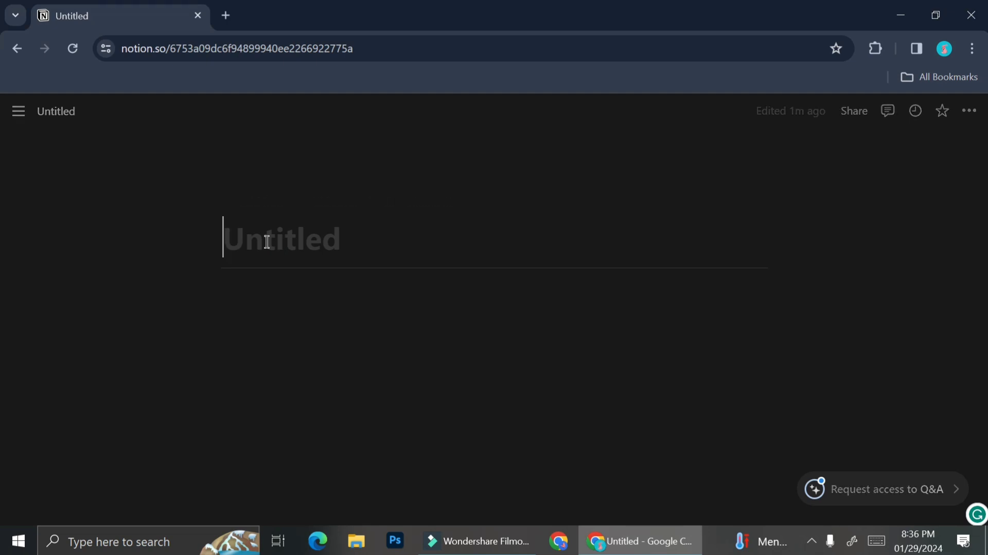
{"action": "type", "text": "Weekly Pm"}
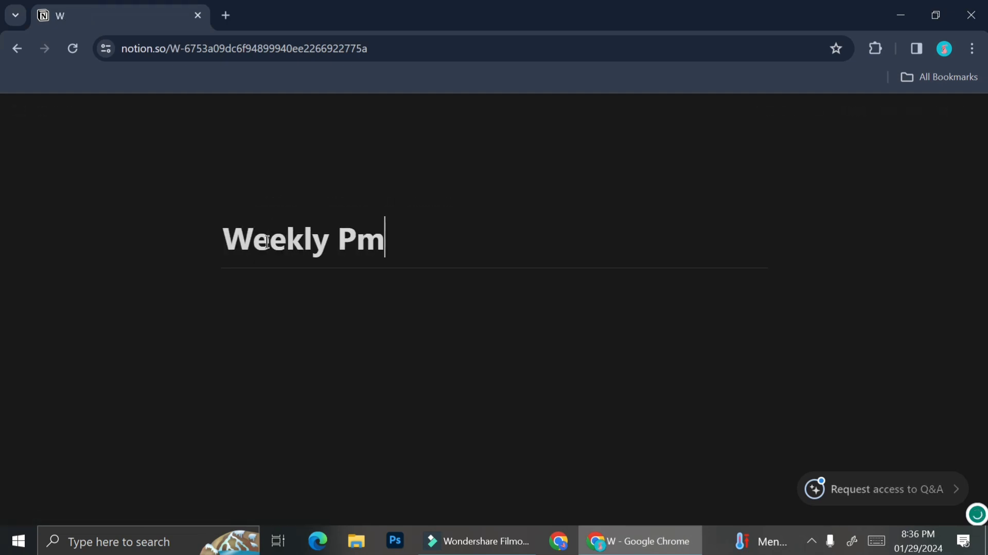
{"action": "key", "text": "BackSpace"}
{"action": "type", "text": "lanner"}
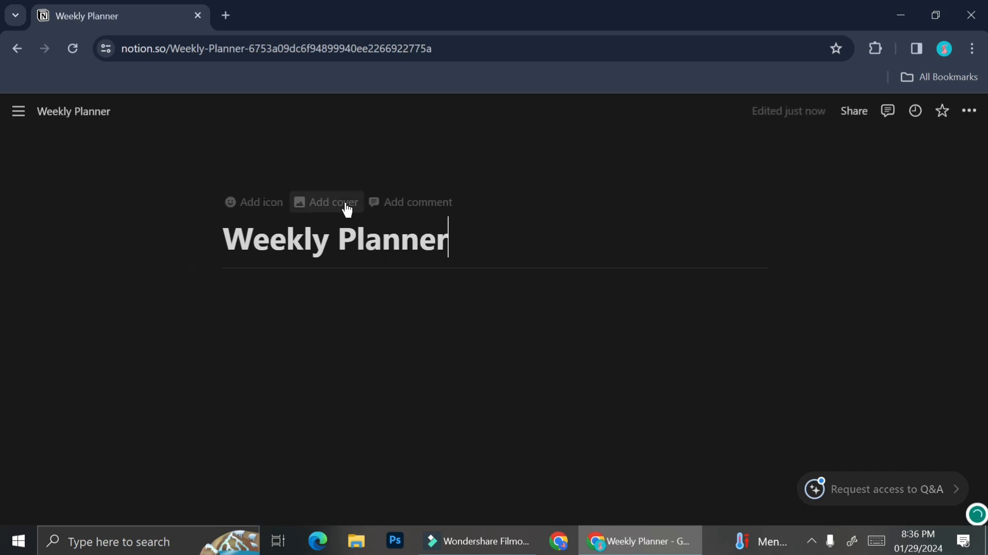
{"action": "left_click", "coordinate": [344, 202]}
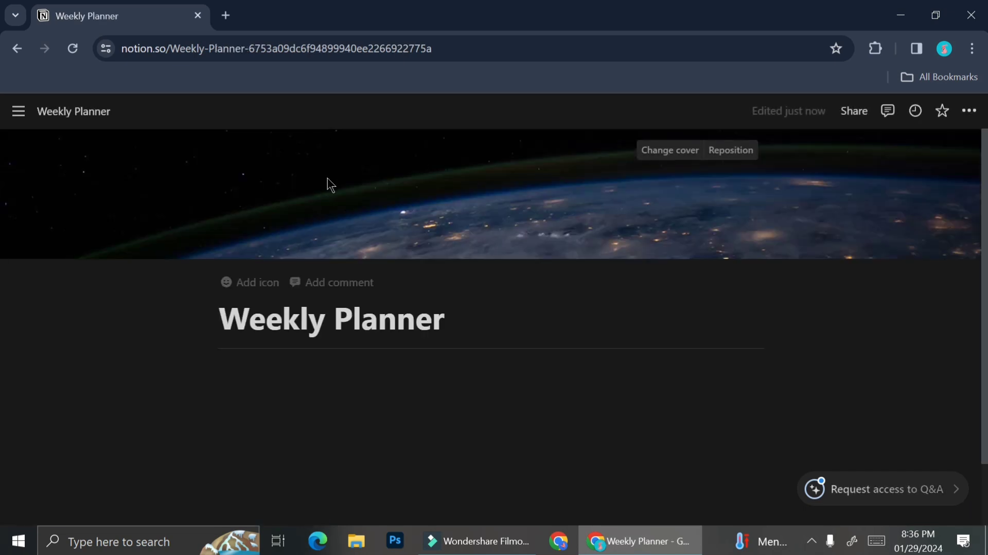
Replace the page cover with the image file "download (4)" uploaded from the Downloads folder.
{"action": "left_click", "coordinate": [640, 149]}
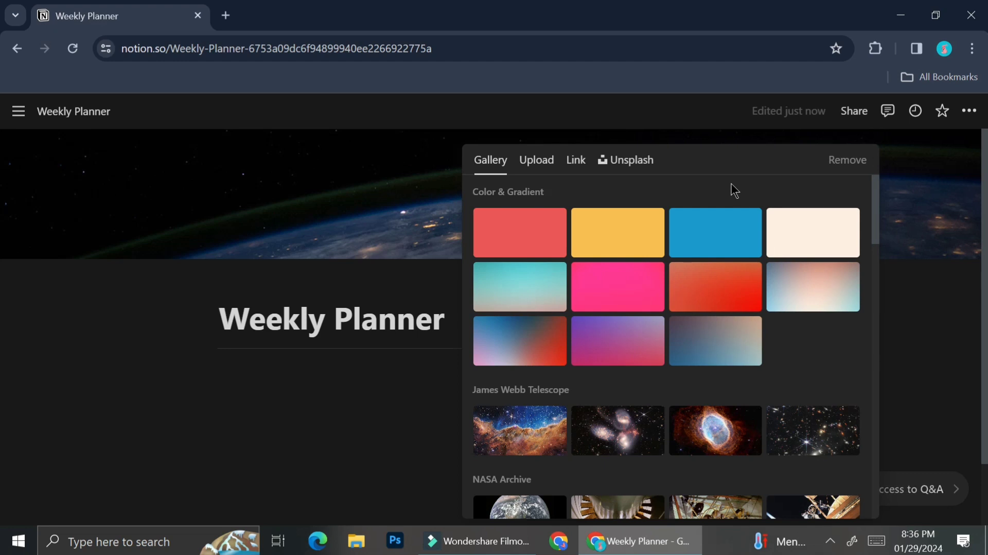
{"action": "scroll", "coordinate": [706, 258], "scroll_direction": "down", "scroll_amount": 3}
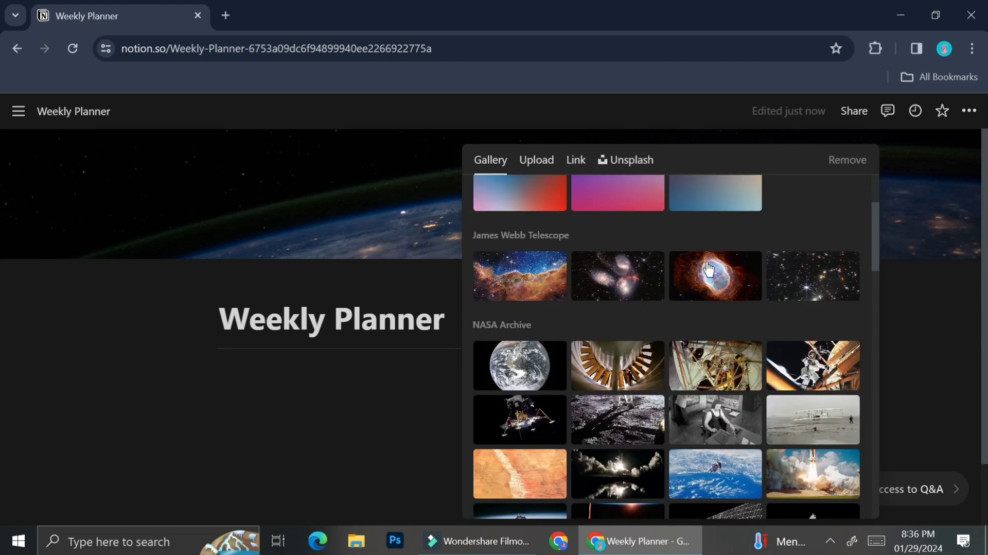
{"action": "scroll", "coordinate": [709, 264], "scroll_direction": "down", "scroll_amount": 3}
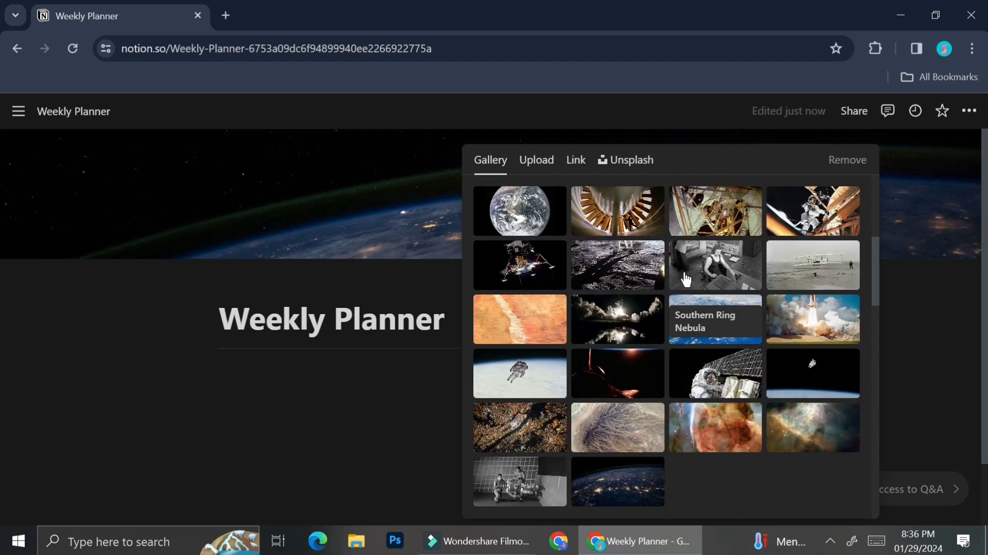
{"action": "scroll", "coordinate": [749, 439], "scroll_direction": "up", "scroll_amount": 6}
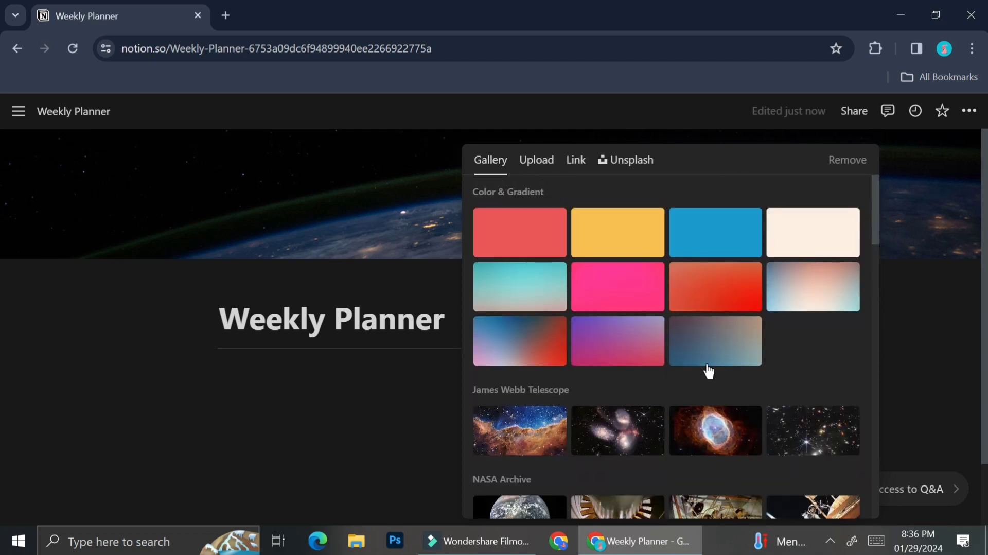
{"action": "left_click", "coordinate": [536, 162]}
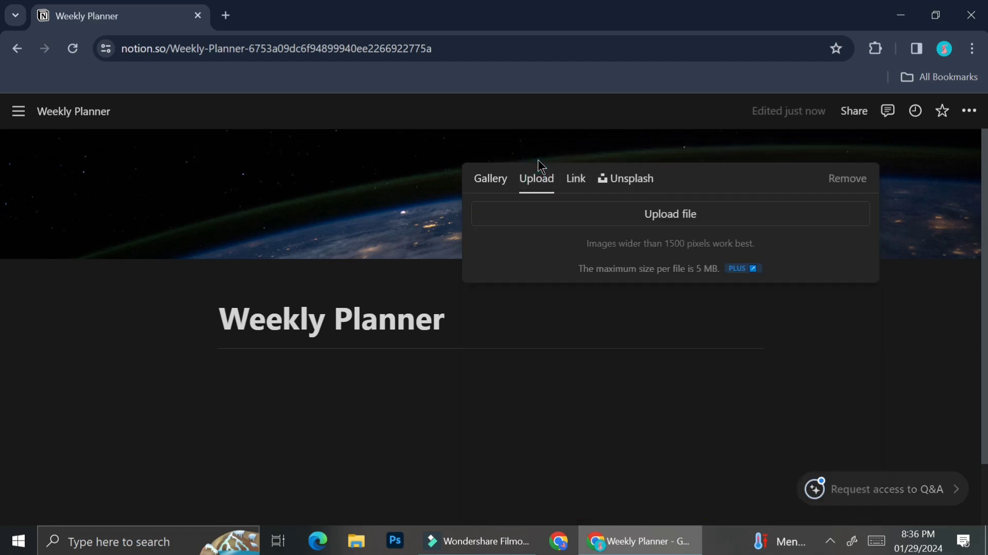
{"action": "left_click", "coordinate": [622, 221]}
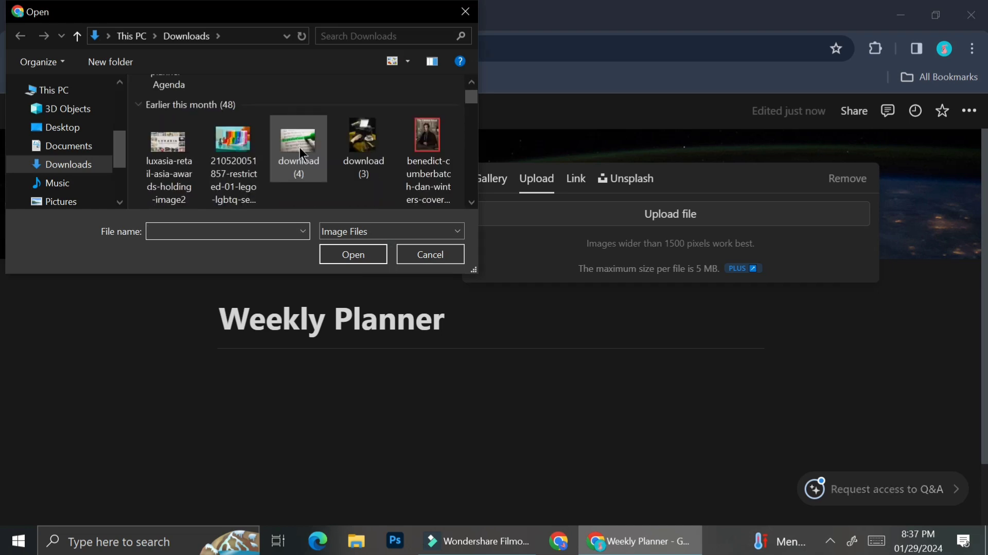
{"action": "double_click", "coordinate": [300, 143]}
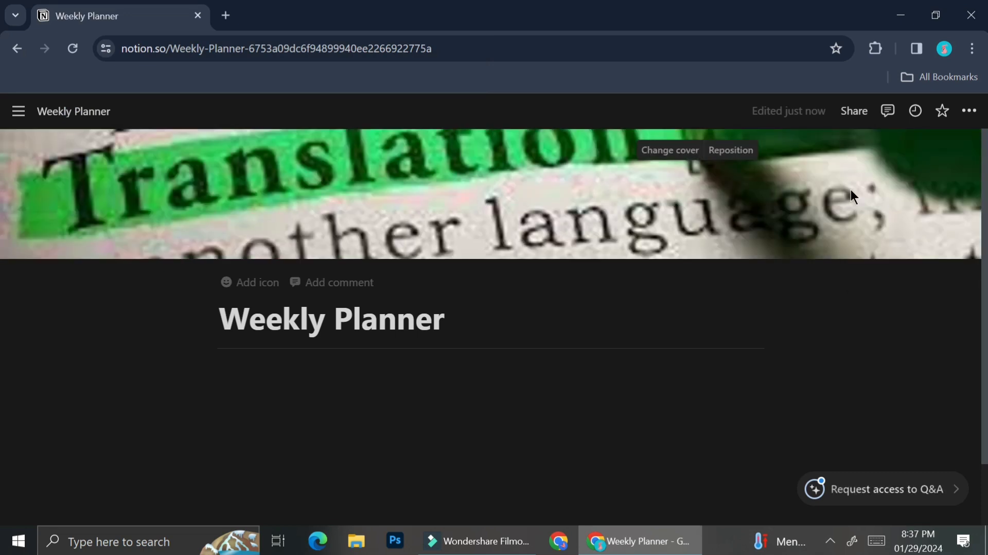
{"action": "left_click", "coordinate": [743, 152]}
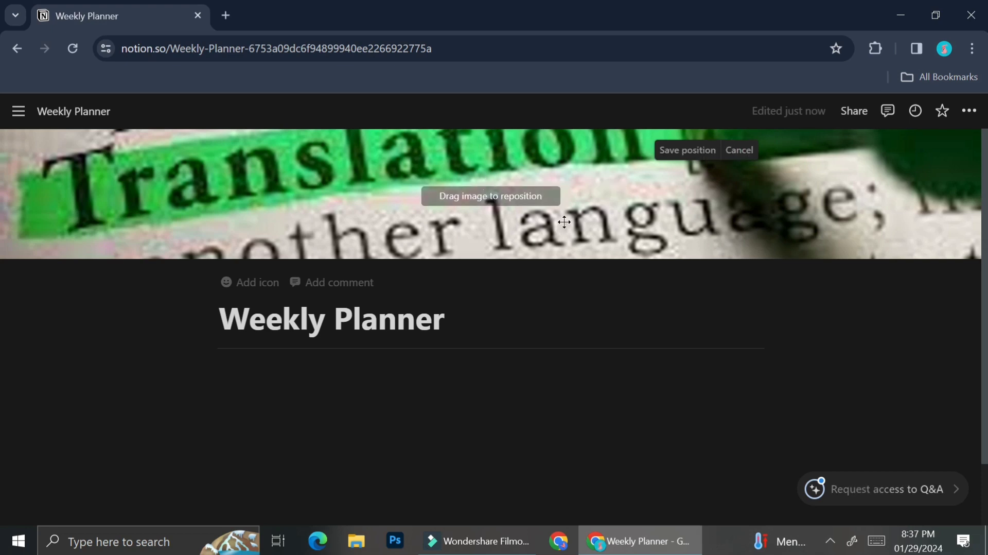
{"action": "left_click_drag", "start_coordinate": [564, 221], "coordinate": [622, 255]}
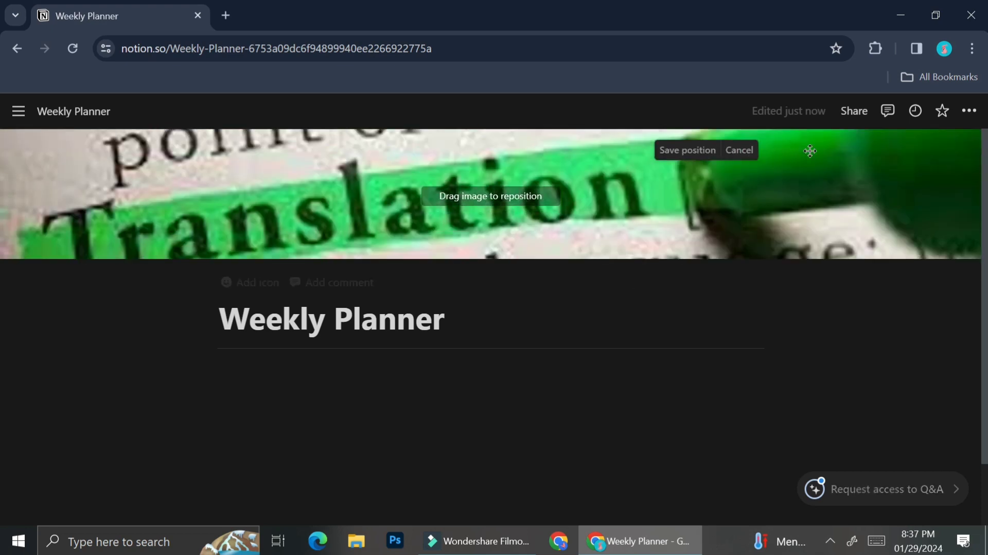
{"action": "left_click", "coordinate": [741, 150]}
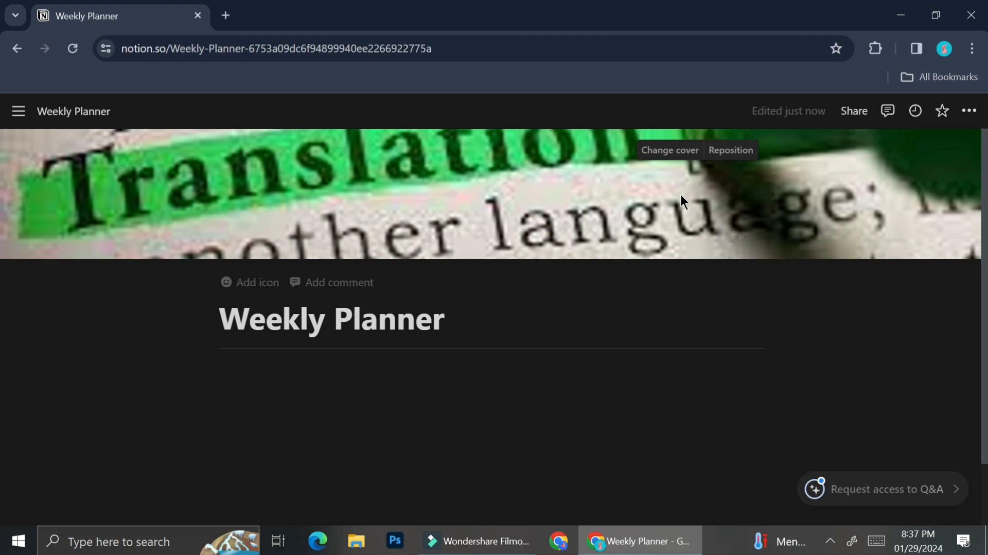
Search Unsplash for "galaxy" and set the dark starry-sky photo in the second row as the page cover.
{"action": "left_click", "coordinate": [679, 153]}
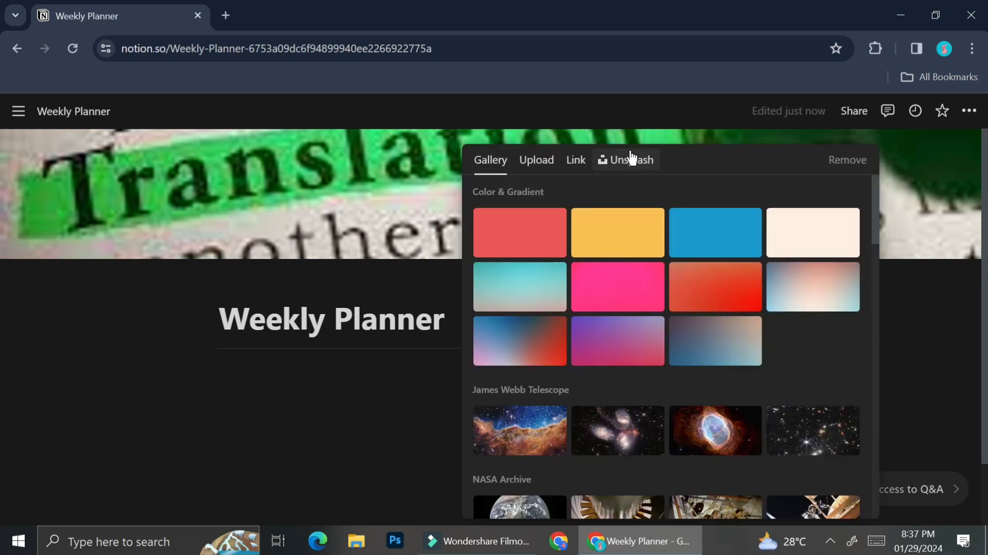
{"action": "left_click", "coordinate": [643, 160]}
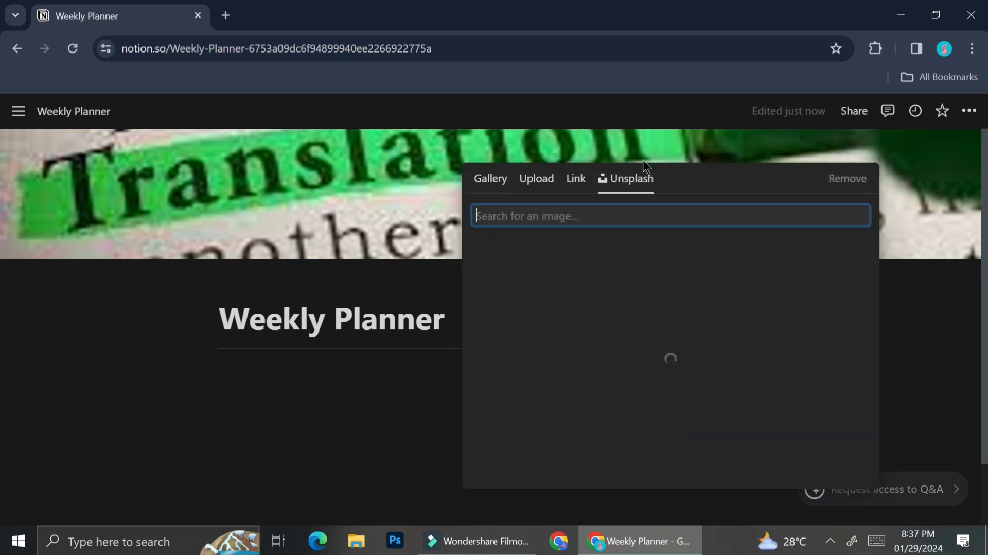
{"action": "left_click", "coordinate": [564, 212]}
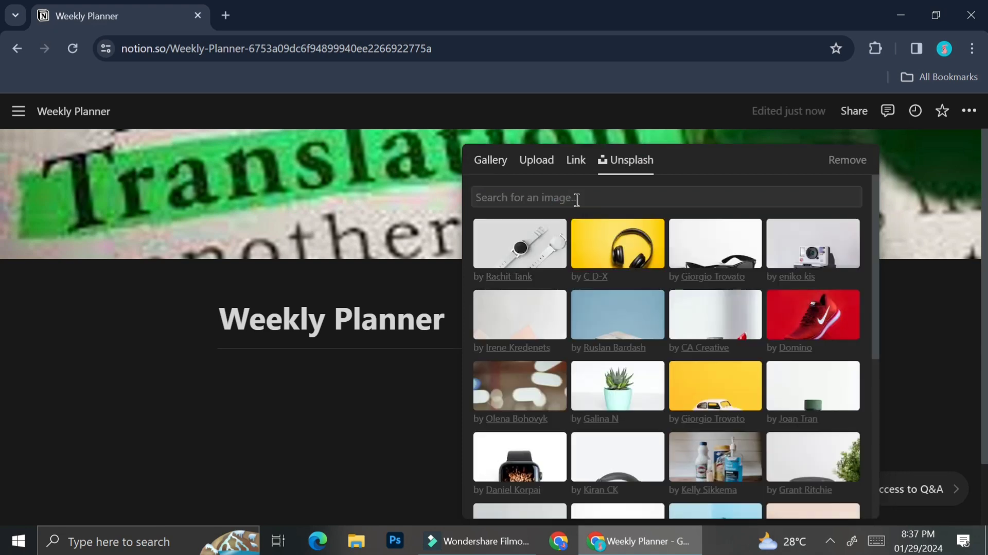
{"action": "left_click", "coordinate": [577, 199]}
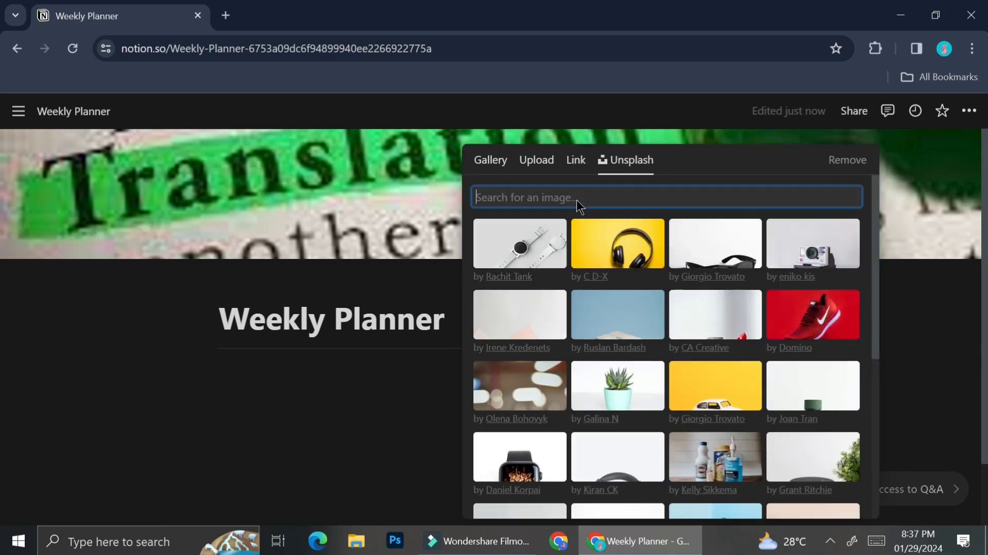
{"action": "type", "text": "galaxy"}
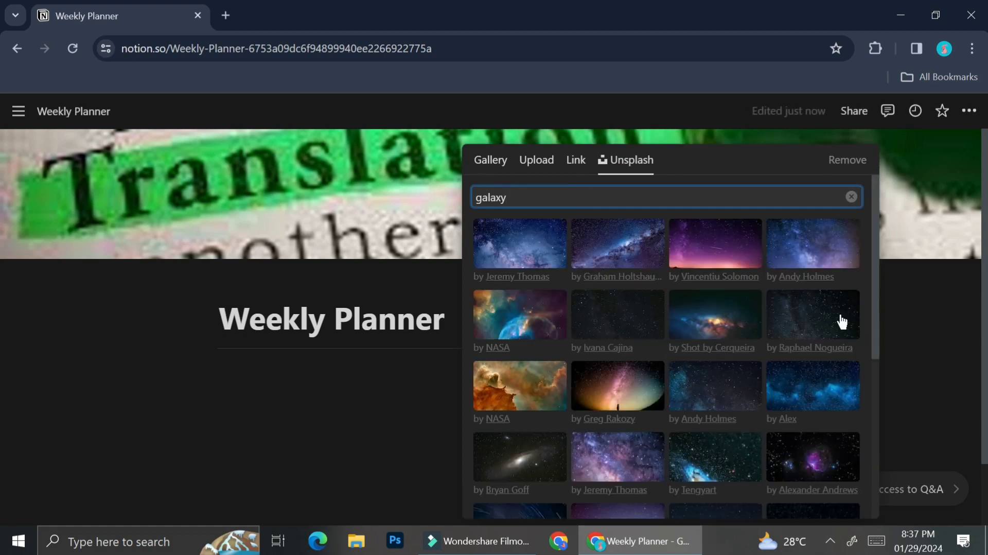
{"action": "left_click", "coordinate": [841, 317]}
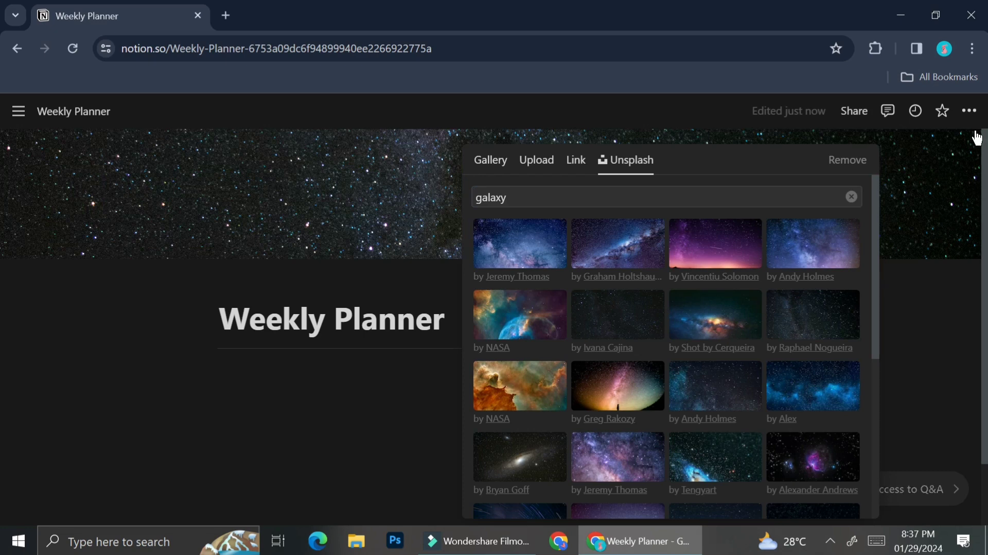
{"action": "left_click", "coordinate": [934, 372]}
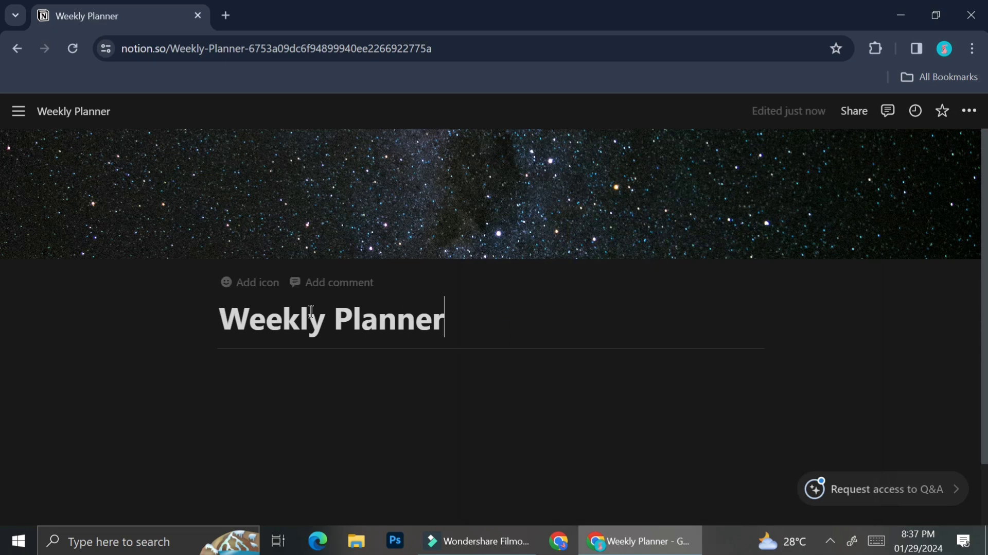
{"action": "left_click", "coordinate": [215, 308]}
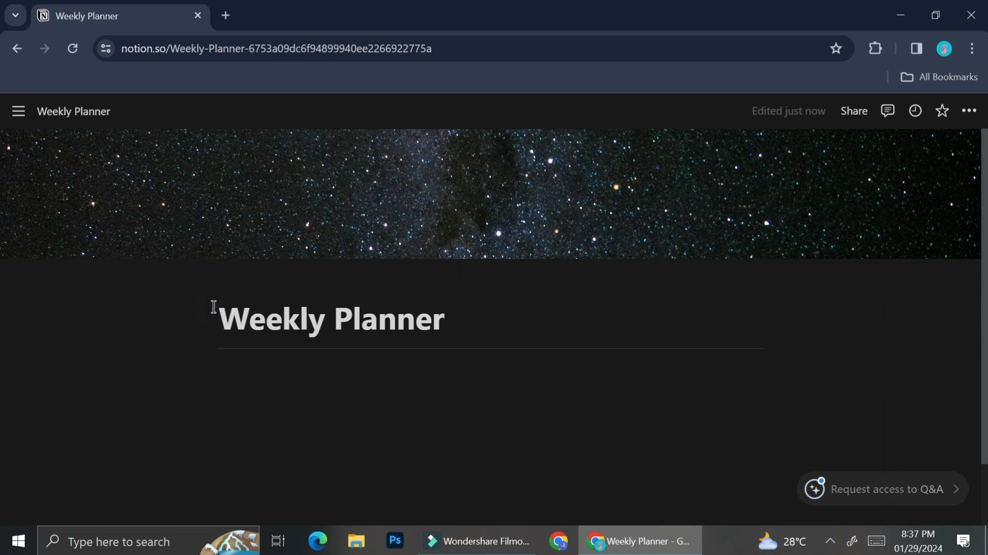
Turn on small text and full width for the Weekly Planner page.
{"action": "left_click", "coordinate": [972, 114]}
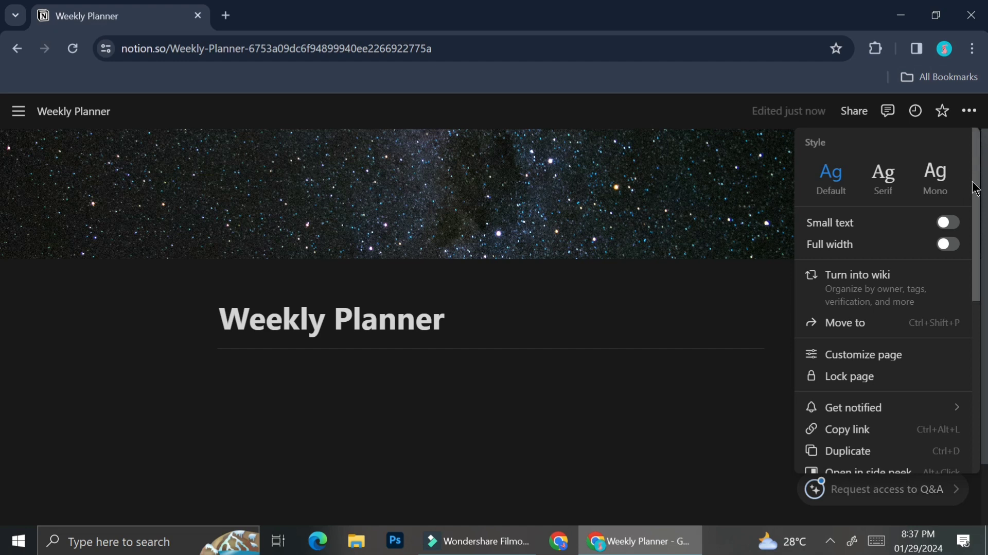
{"action": "left_click", "coordinate": [954, 227]}
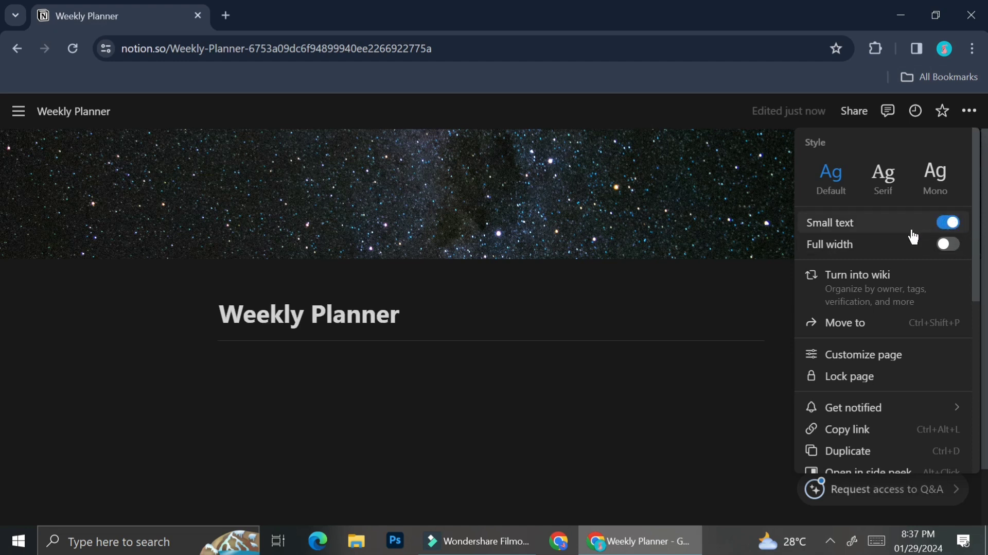
{"action": "left_click", "coordinate": [952, 246]}
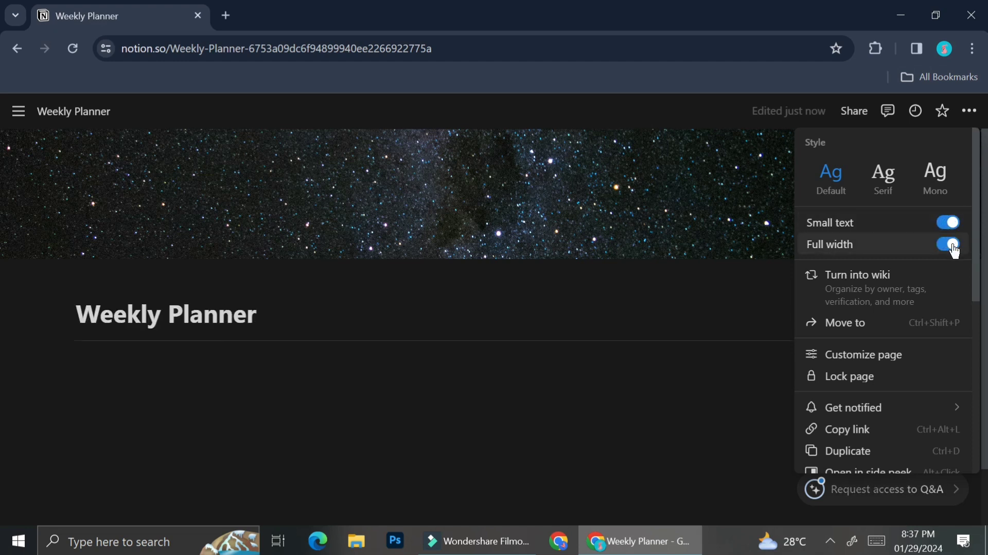
Compare the Serif and Mono font styles on the page and set the style to Mono.
{"action": "left_click", "coordinate": [883, 174]}
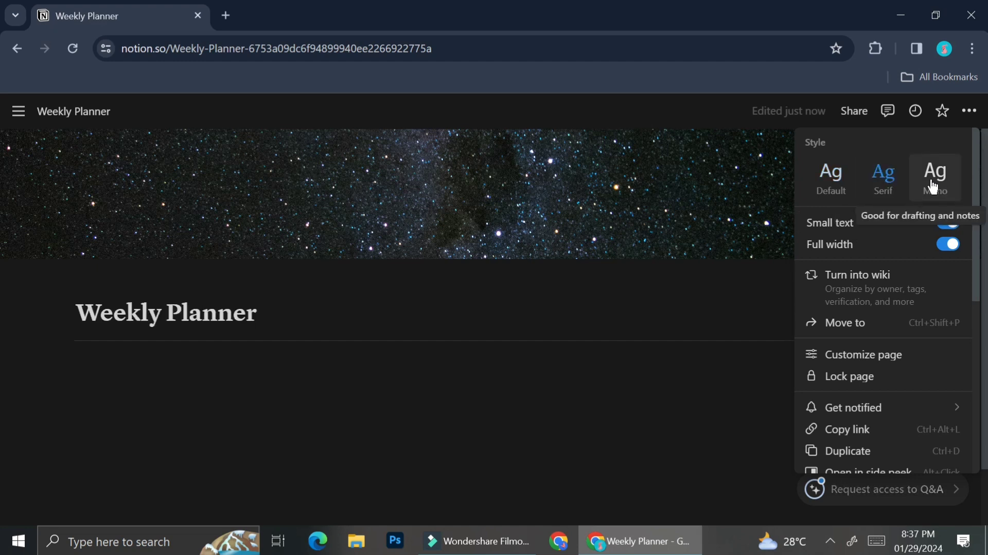
{"action": "left_click", "coordinate": [933, 187]}
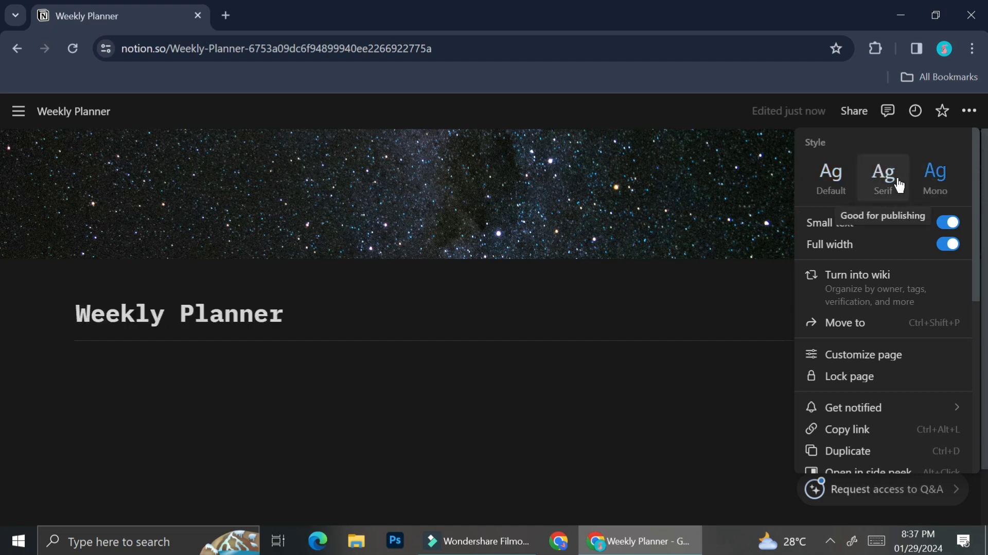
{"action": "left_click", "coordinate": [898, 185]}
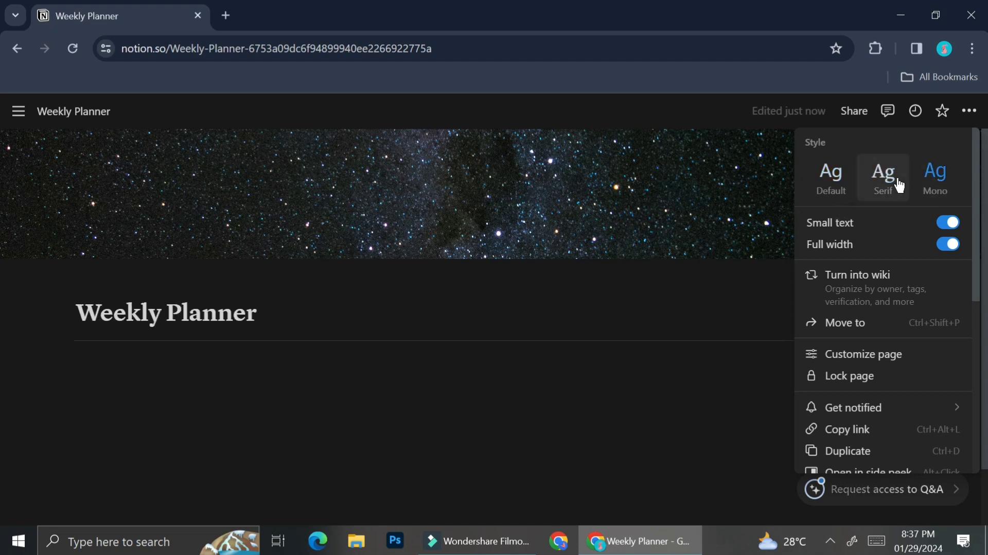
{"action": "left_click", "coordinate": [938, 185]}
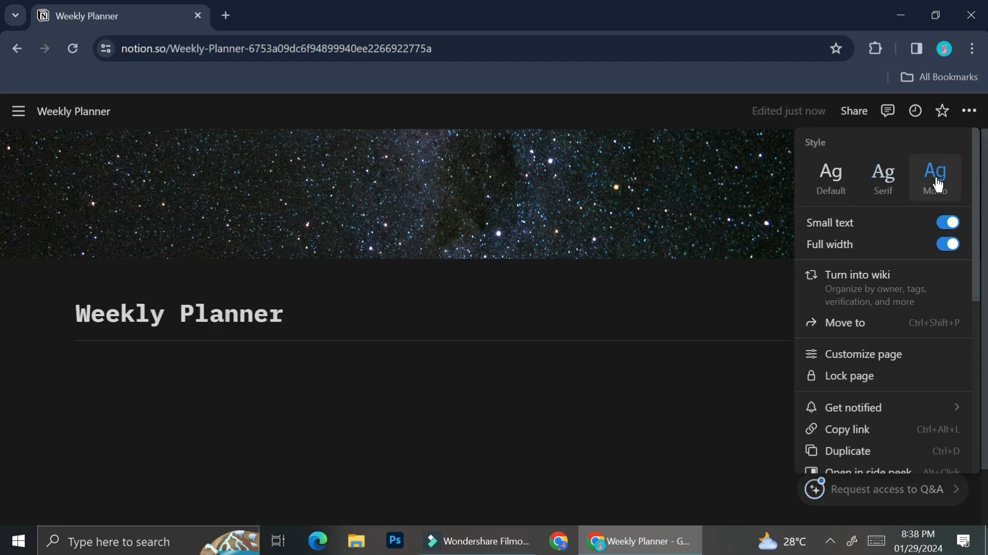
{"action": "left_click", "coordinate": [315, 343]}
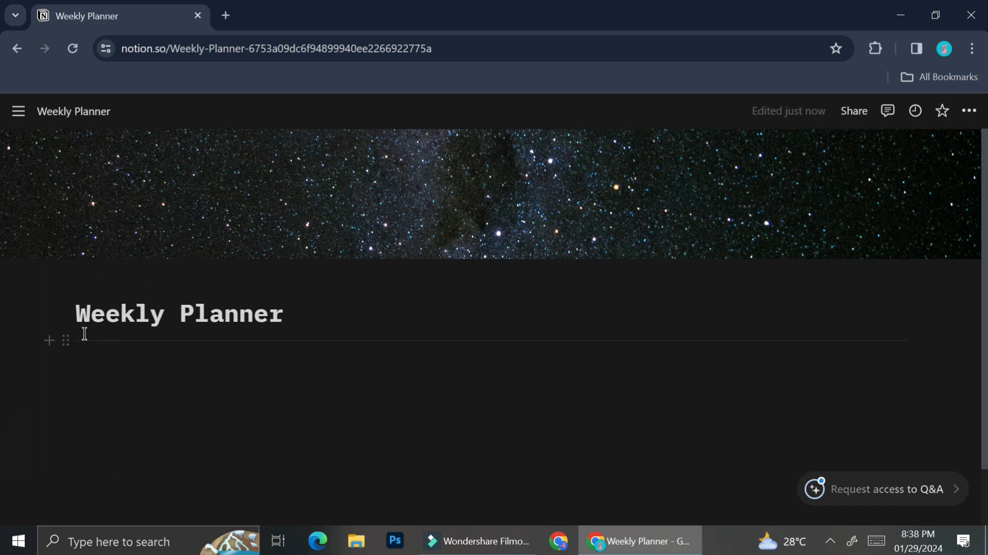
{"action": "left_click", "coordinate": [70, 340]}
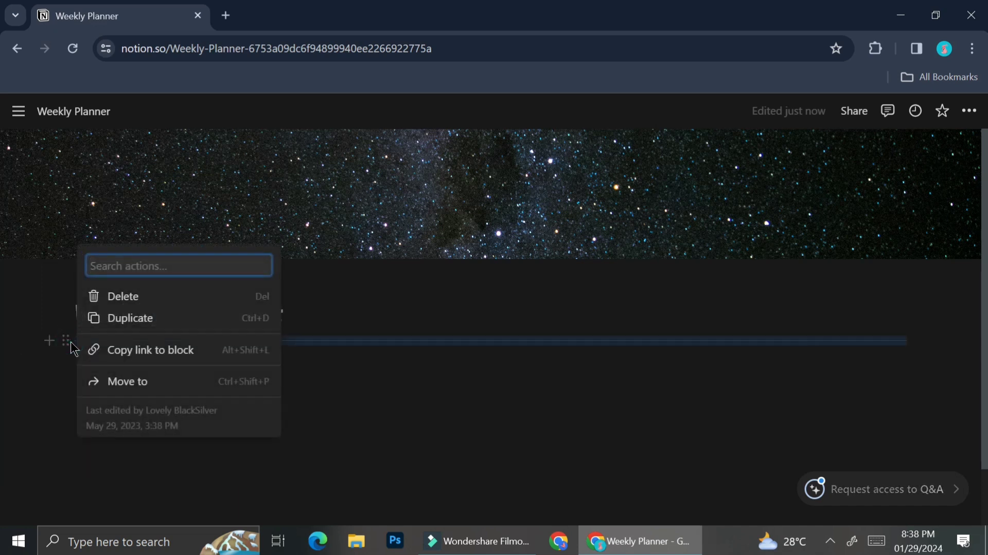
{"action": "key", "text": "Escape"}
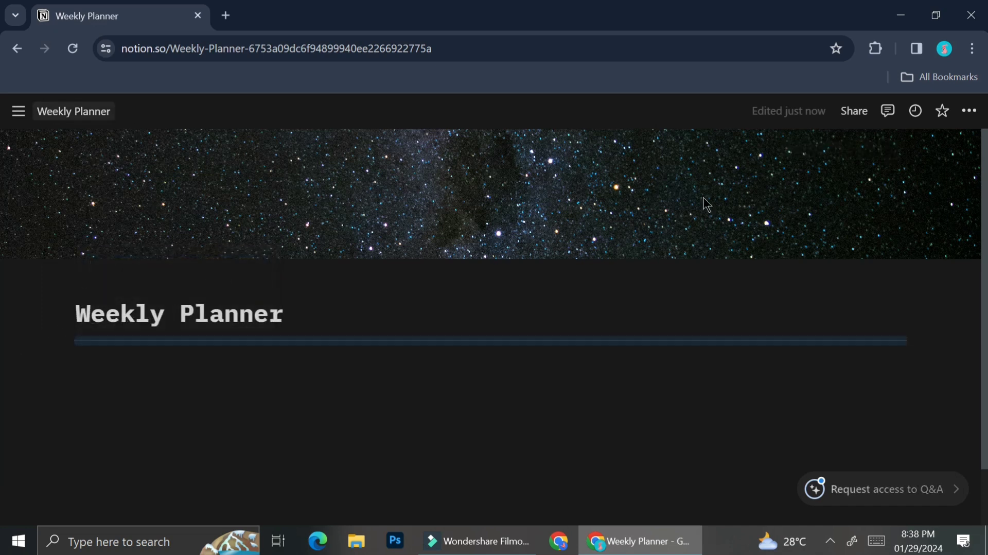
Insert a 2 columns block below the divider under the page title.
{"action": "left_click", "coordinate": [92, 346]}
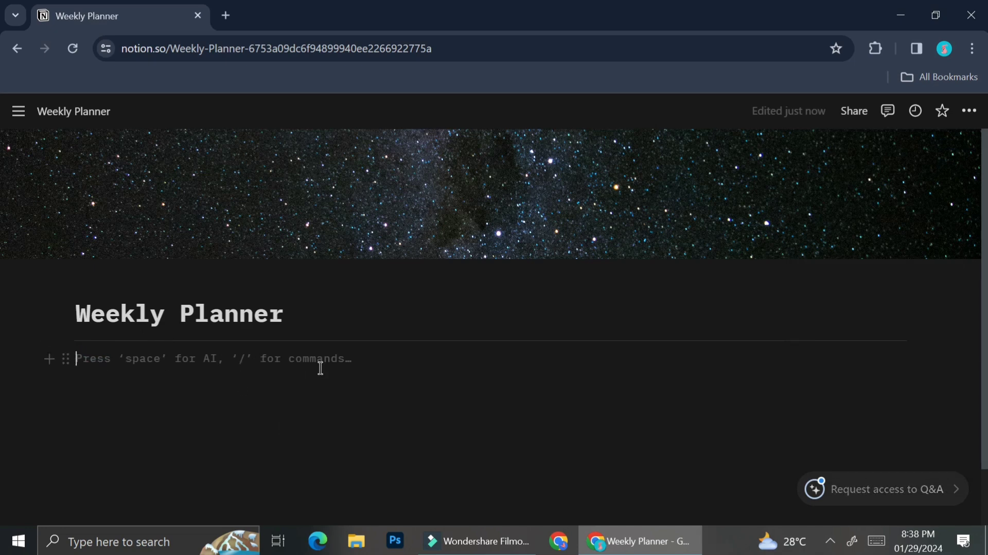
{"action": "type", "text": "/"}
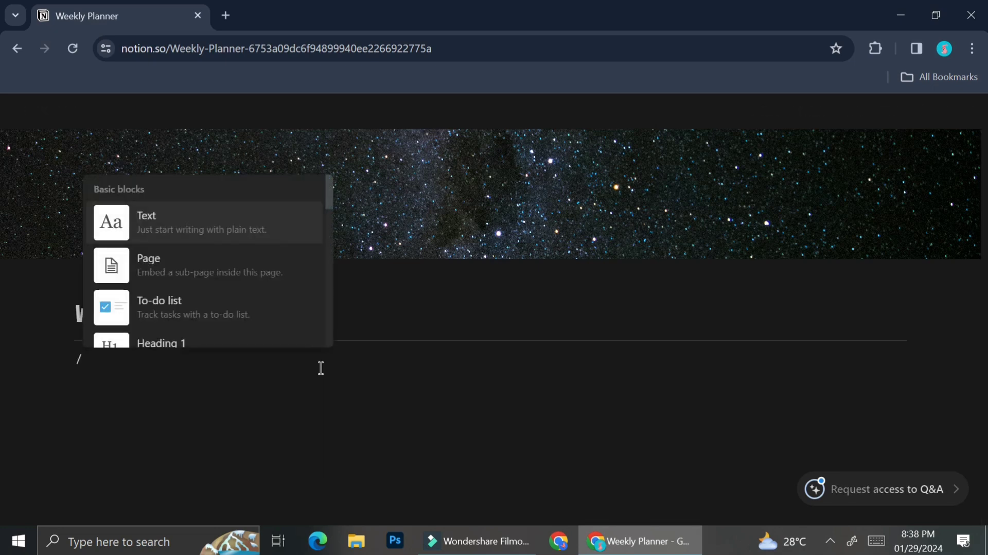
{"action": "scroll", "coordinate": [226, 225], "scroll_direction": "down", "scroll_amount": 5}
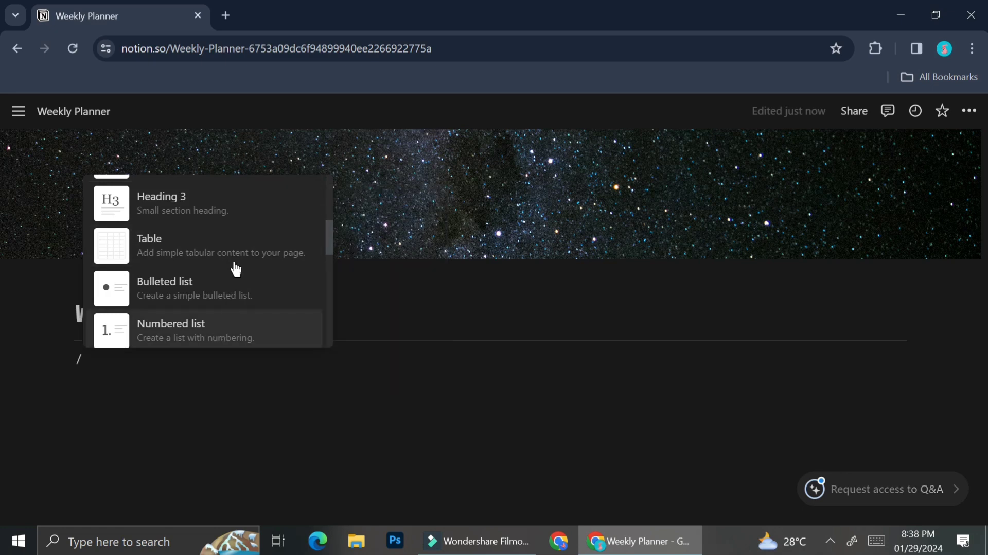
{"action": "scroll", "coordinate": [235, 268], "scroll_direction": "up", "scroll_amount": 5}
{"action": "type", "text": "c"}
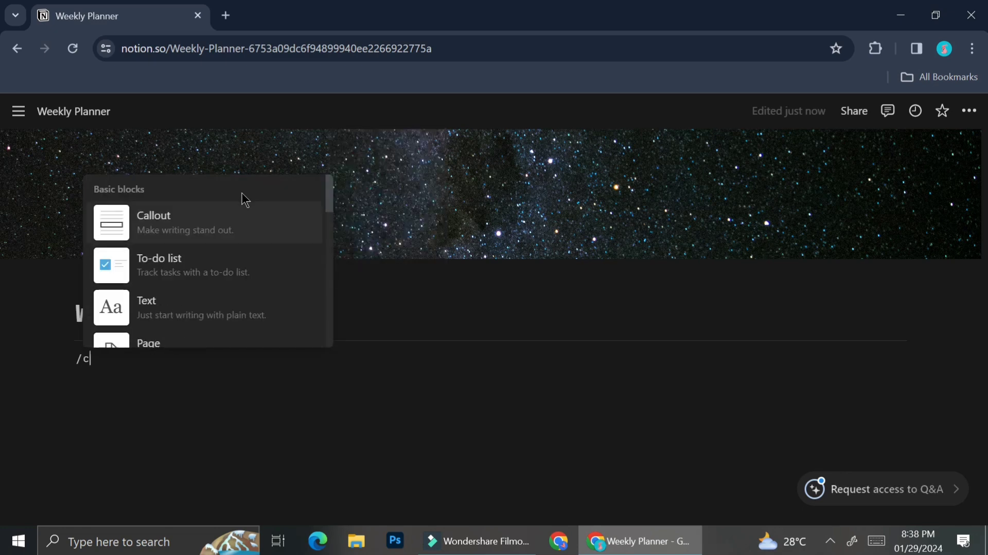
{"action": "type", "text": "o"}
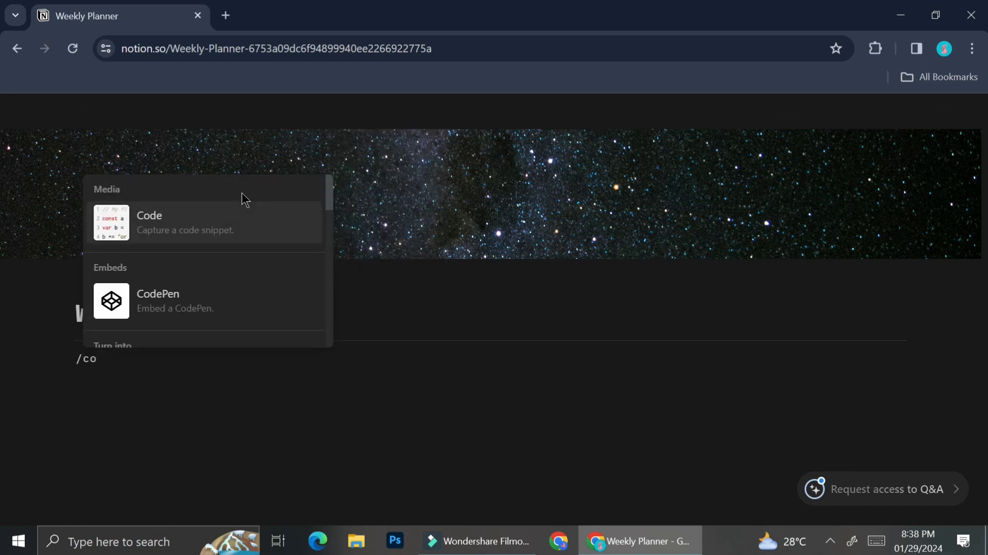
{"action": "type", "text": "l"}
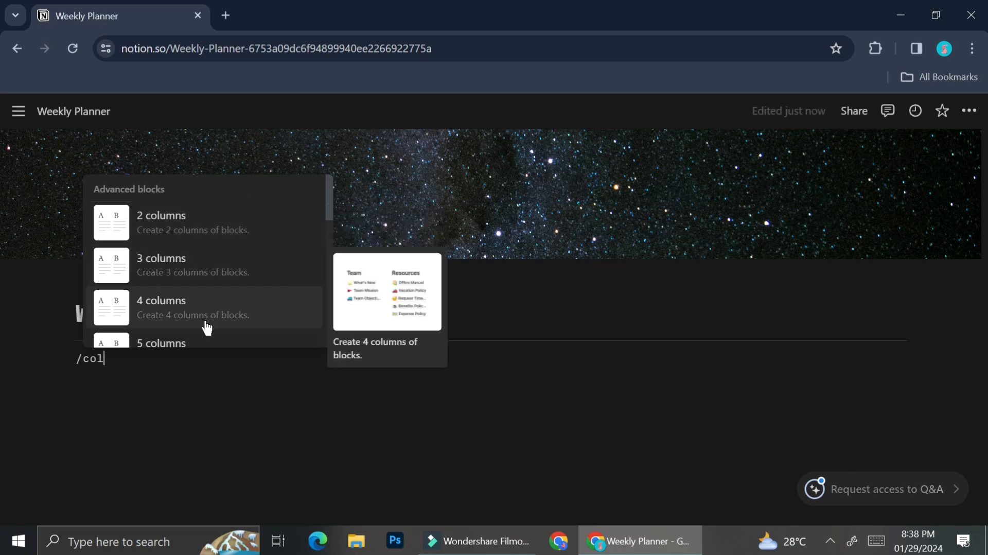
{"action": "left_click", "coordinate": [242, 236]}
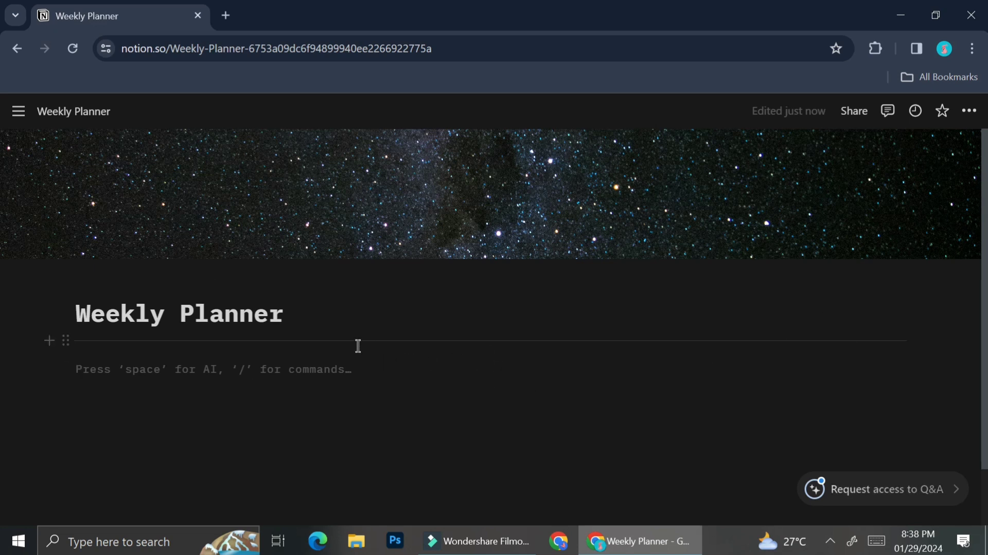
Delete the divider between the Weekly Planner title and the two columns.
{"action": "left_click", "coordinate": [446, 342]}
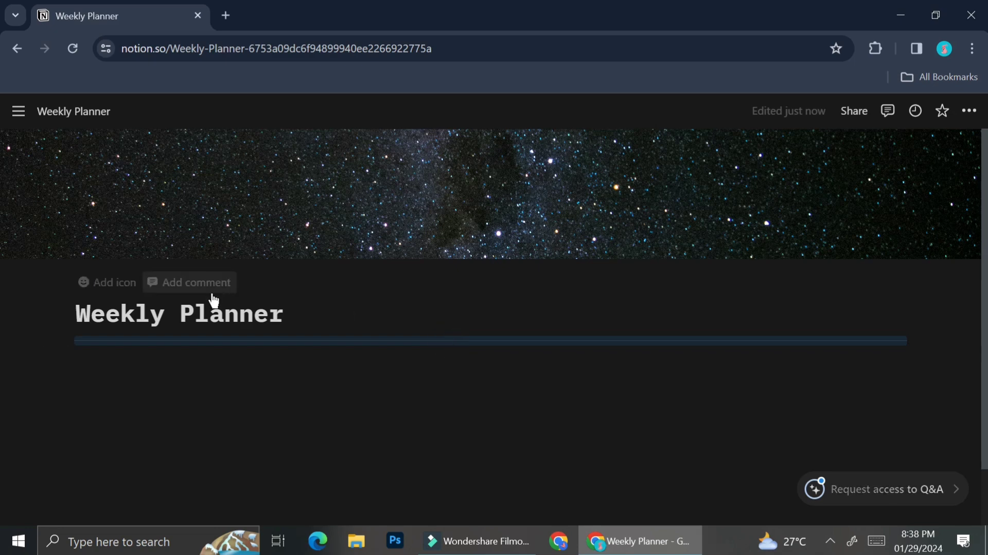
{"action": "left_click", "coordinate": [99, 297]}
{"action": "left_click", "coordinate": [216, 327]}
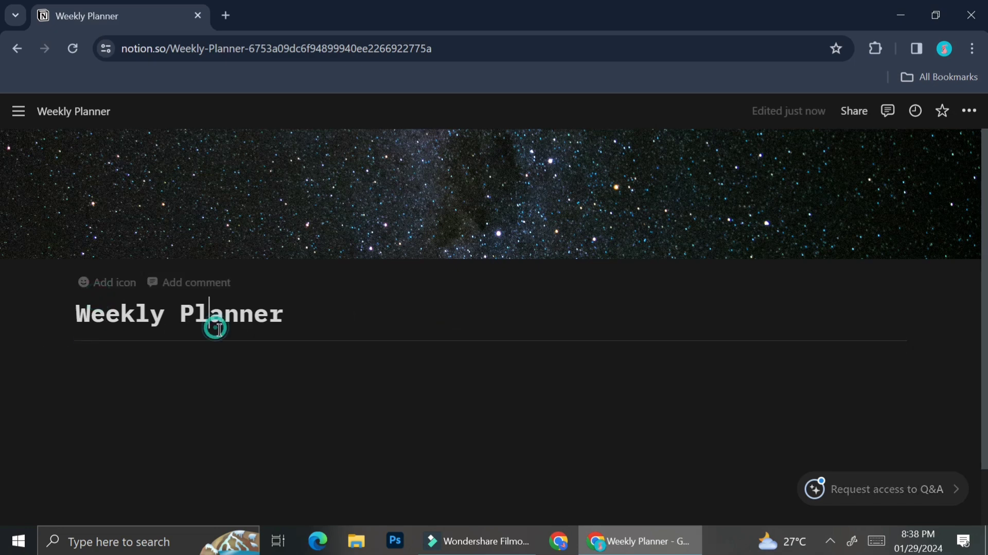
{"action": "left_click", "coordinate": [236, 344]}
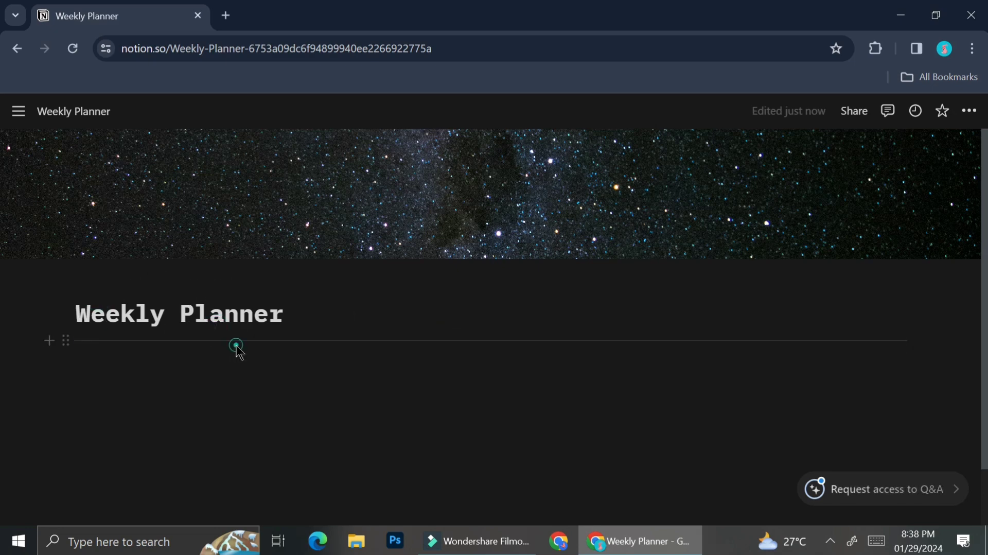
{"action": "left_click", "coordinate": [67, 341]}
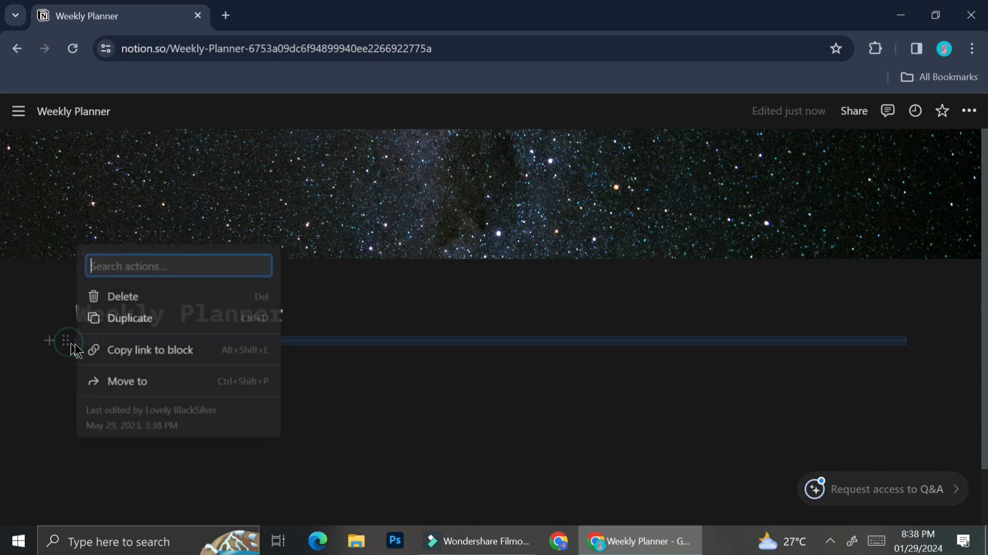
{"action": "left_click", "coordinate": [161, 299]}
{"action": "left_click", "coordinate": [170, 370]}
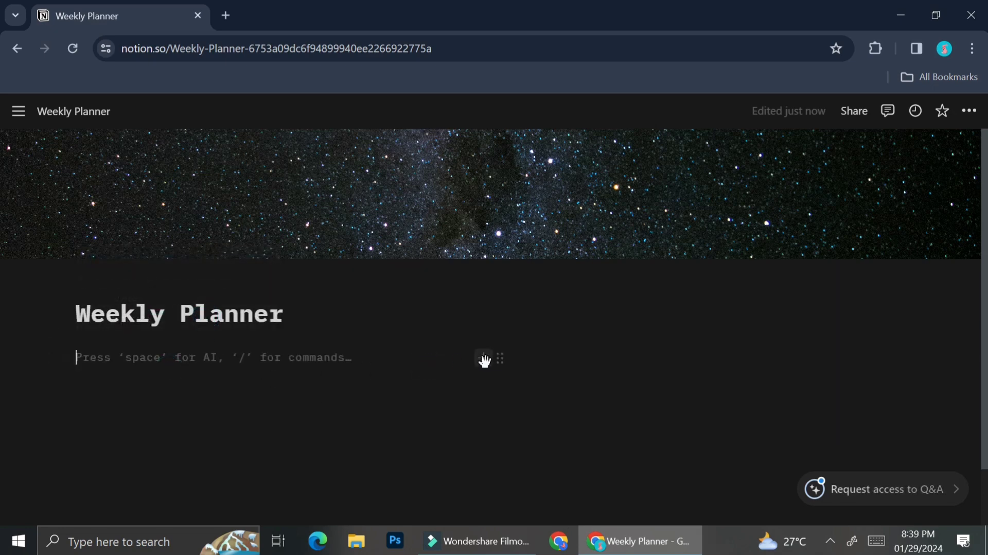
Enter "Calendar" in the second column and "Weekly Plan" in the first, and narrow the first column to about a quarter of the page.
{"action": "left_click", "coordinate": [549, 363]}
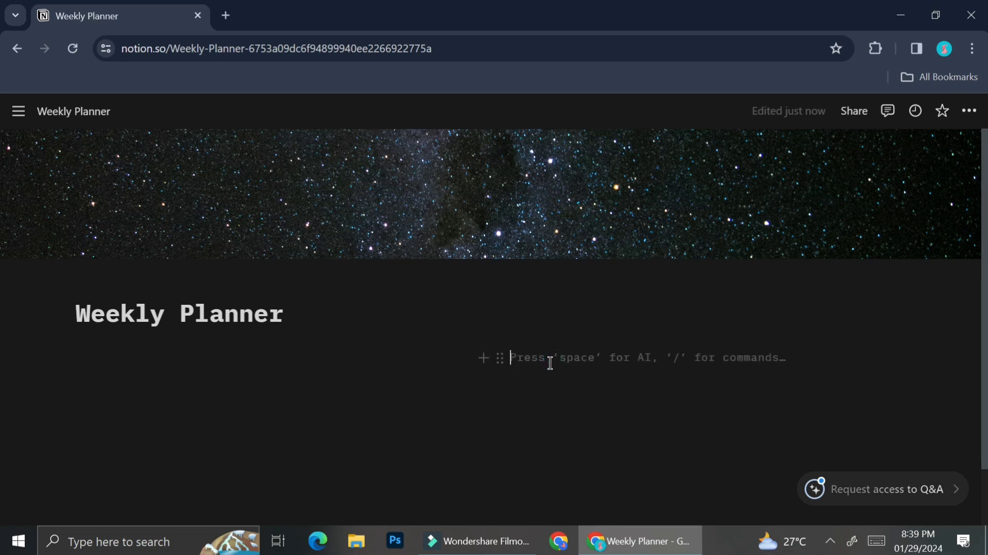
{"action": "type", "text": "Calendar"}
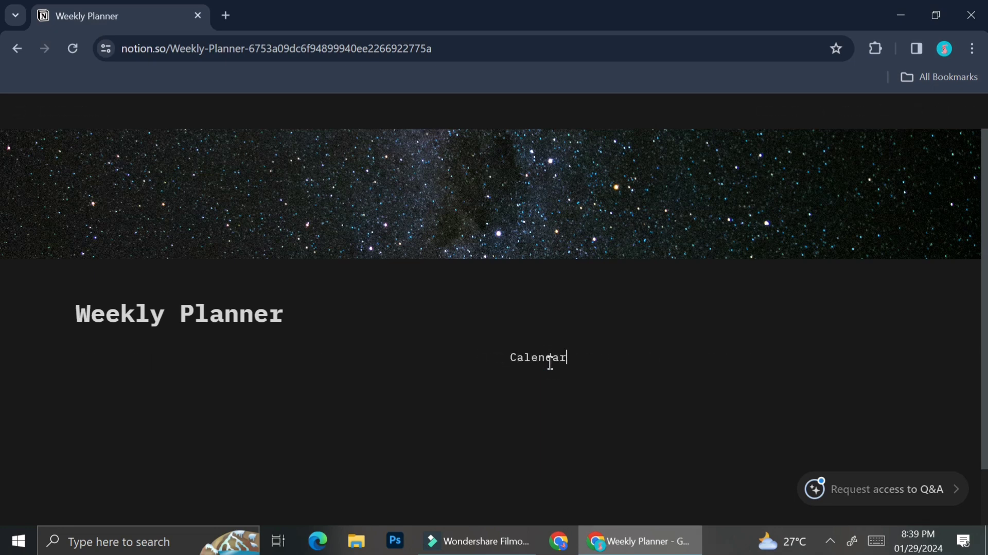
{"action": "left_click", "coordinate": [168, 357]}
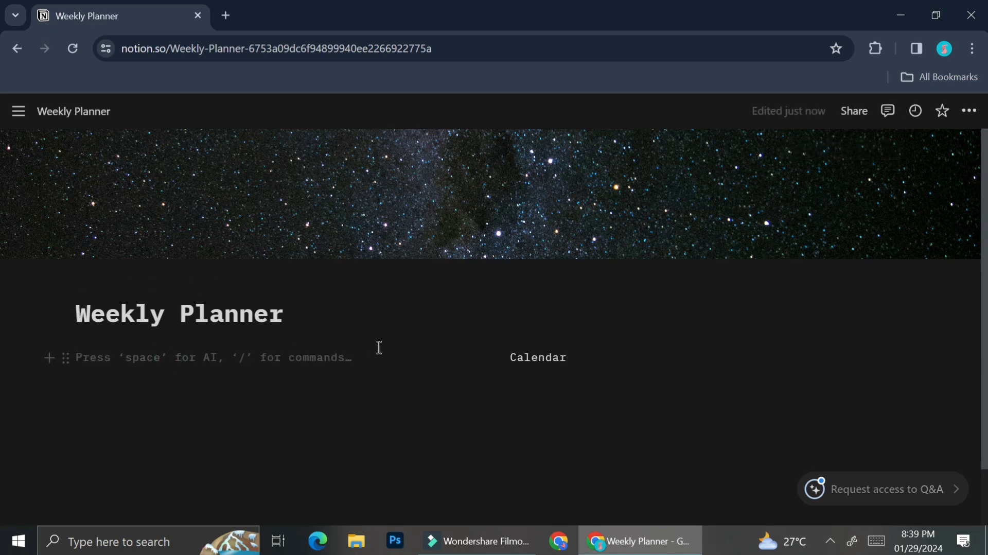
{"action": "type", "text": "Weekly Plan"}
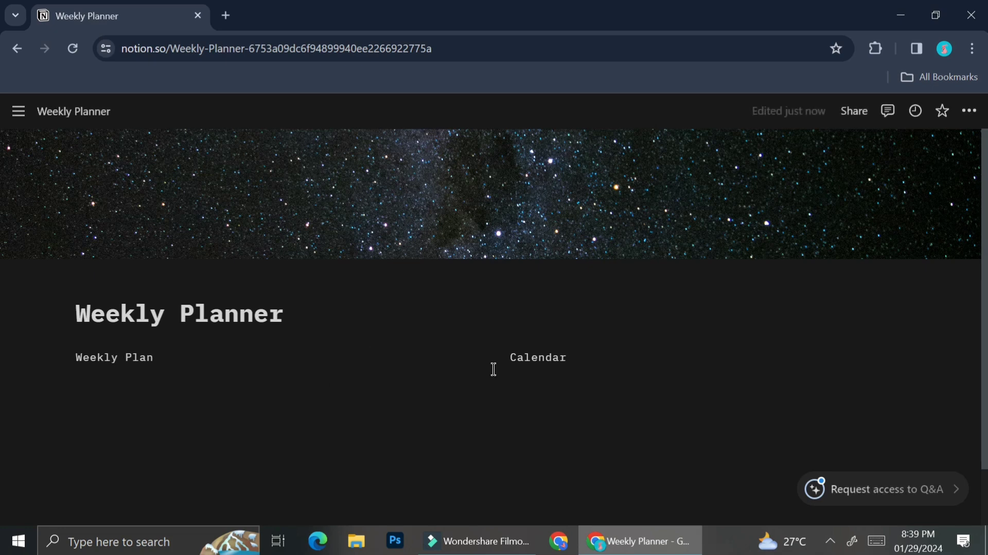
{"action": "left_click_drag", "start_coordinate": [498, 371], "coordinate": [316, 373]}
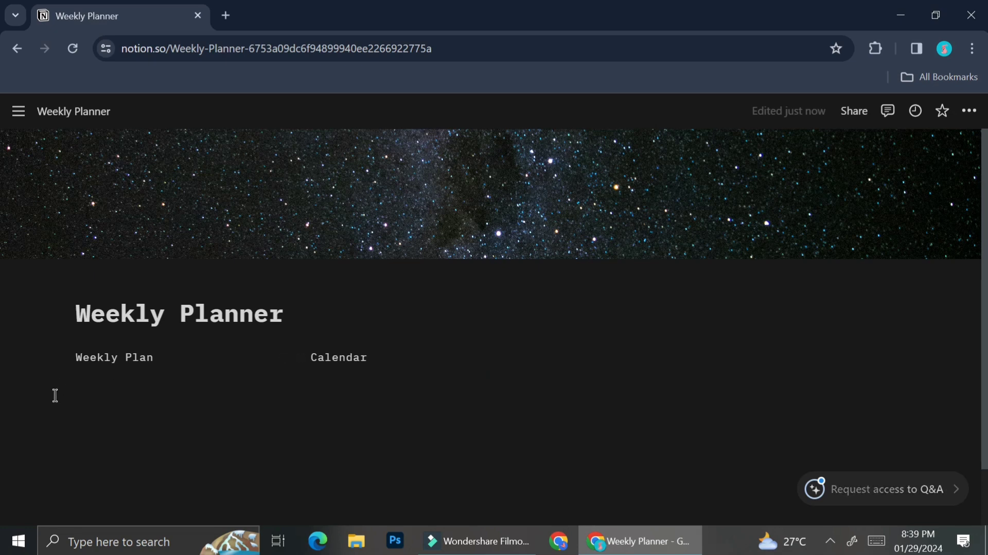
Insert a Calendar view database block beneath the Calendar text in the second column.
{"action": "left_click", "coordinate": [338, 385]}
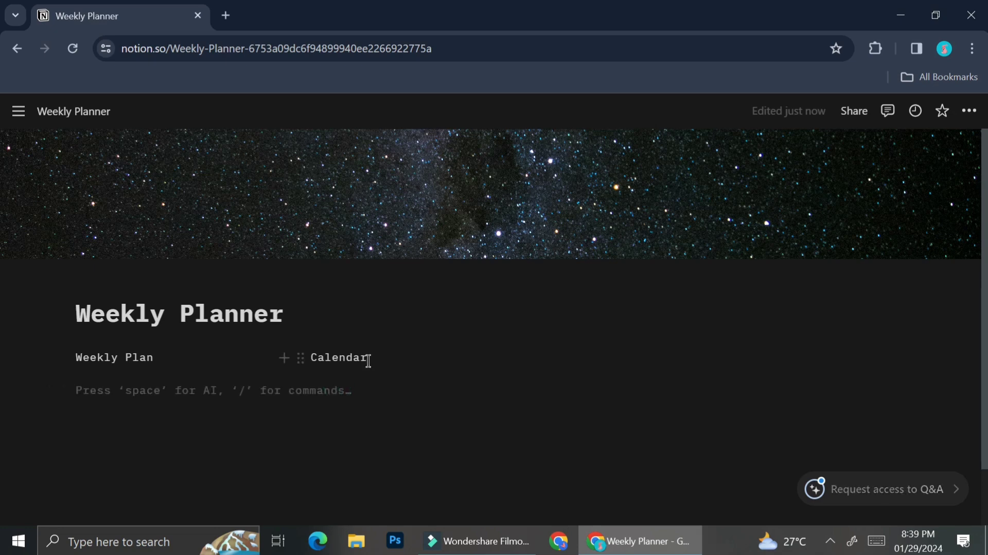
{"action": "scroll", "coordinate": [353, 370], "scroll_direction": "down", "scroll_amount": 1}
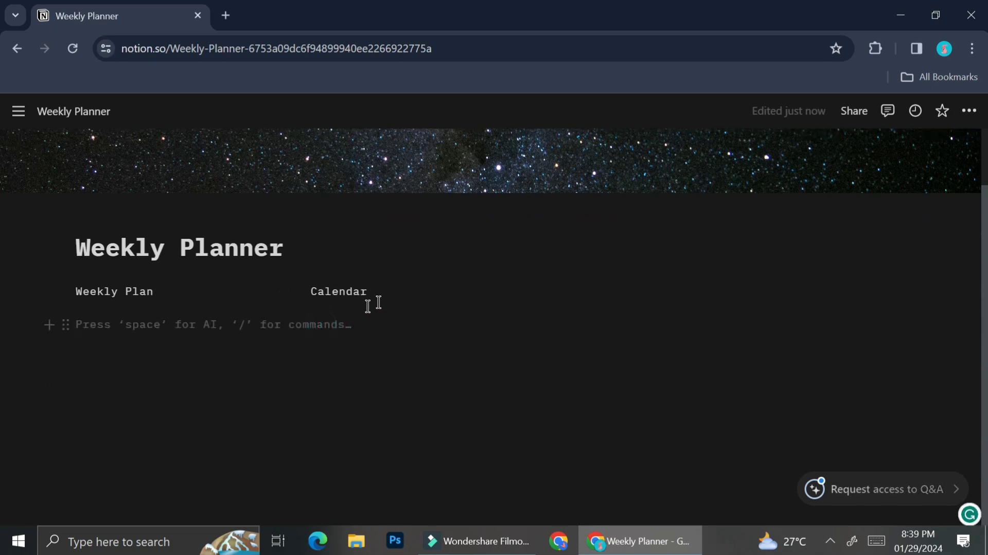
{"action": "left_click", "coordinate": [393, 291]}
{"action": "left_click", "coordinate": [342, 321]}
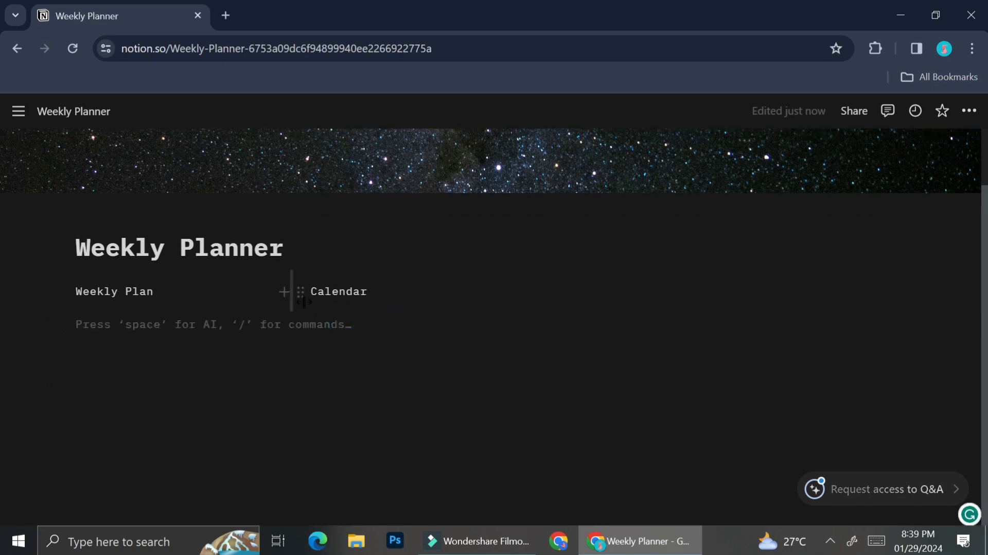
{"action": "left_click", "coordinate": [287, 331]}
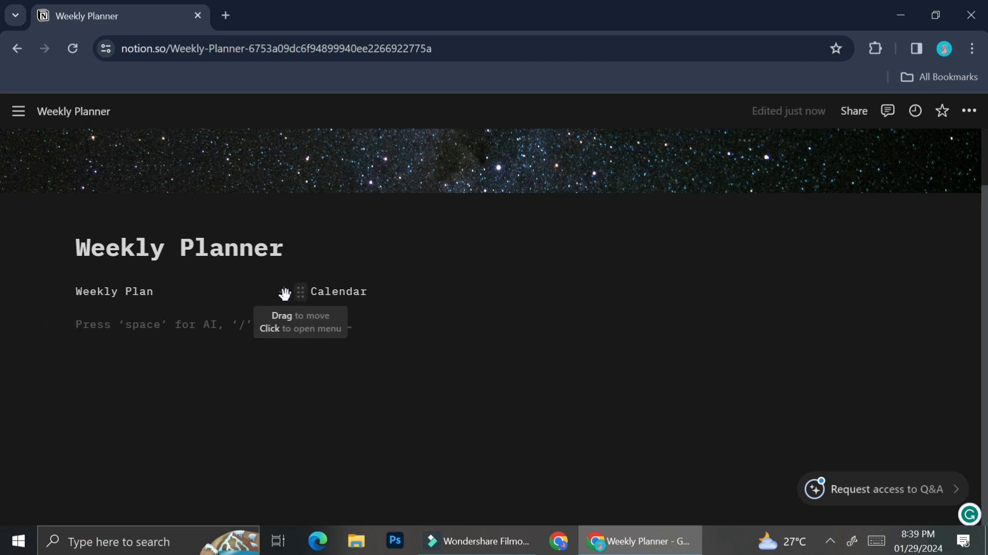
{"action": "left_click", "coordinate": [283, 291]}
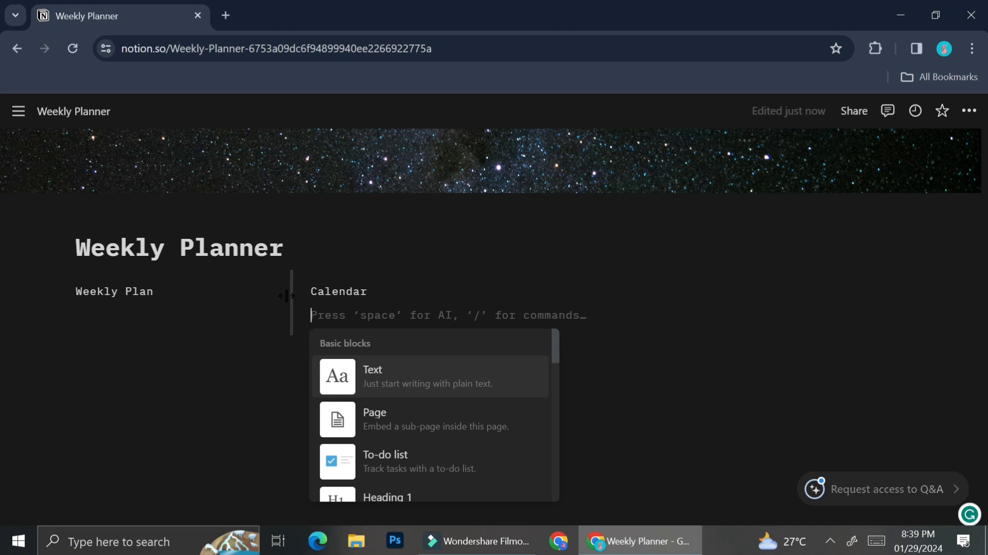
{"action": "type", "text": "calend"}
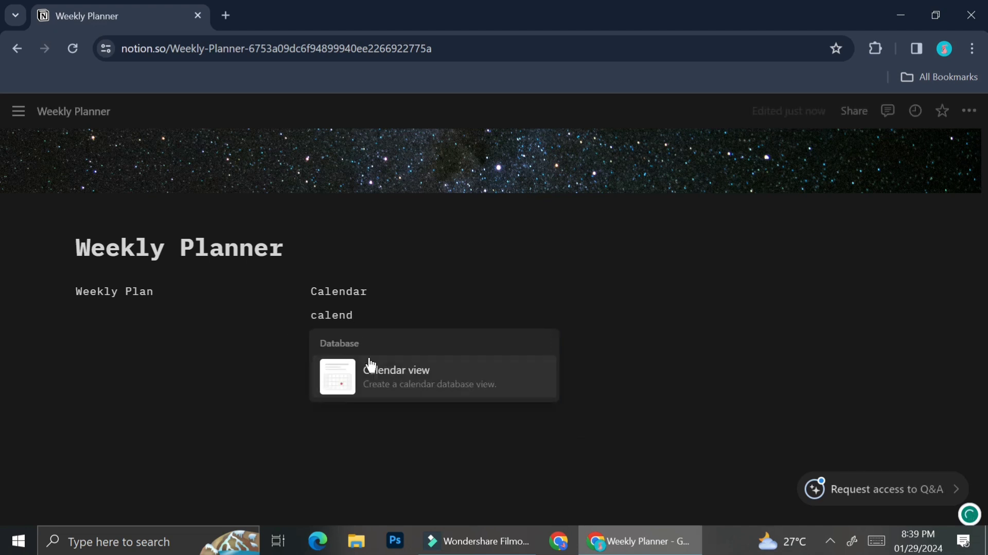
{"action": "left_click", "coordinate": [366, 379]}
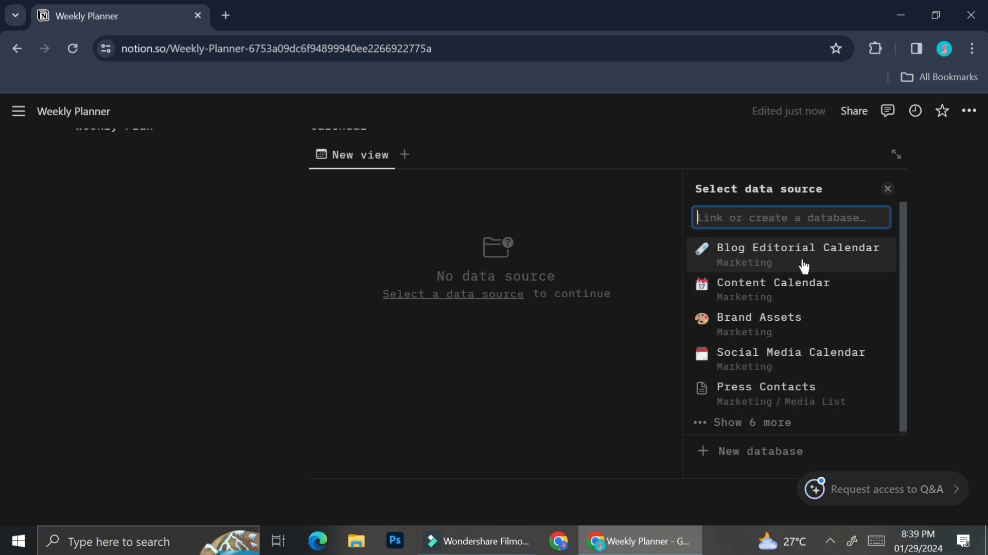
Expand the list of available databases and set Content Calendar as the new view's data source.
{"action": "left_click", "coordinate": [767, 432]}
{"action": "scroll", "coordinate": [796, 384], "scroll_direction": "down", "scroll_amount": 3}
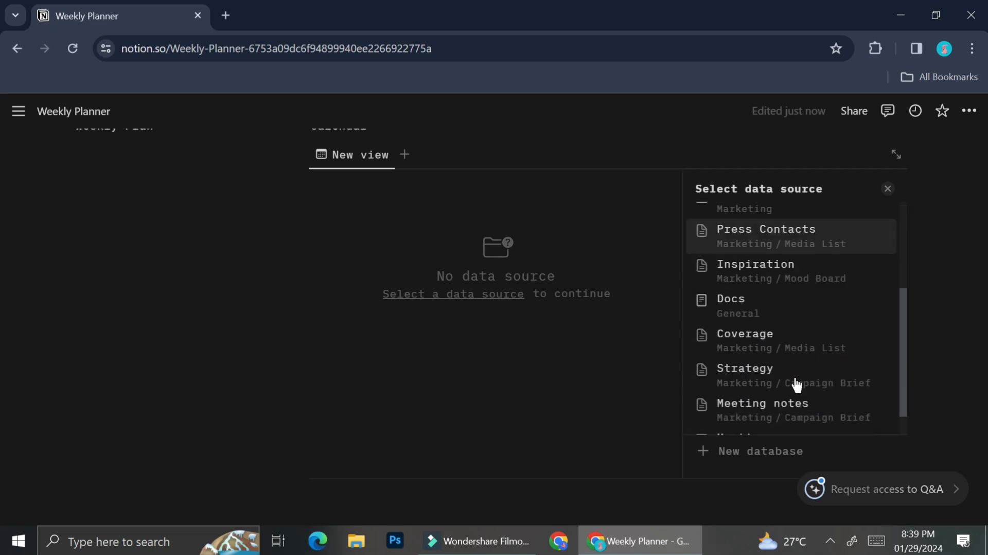
{"action": "scroll", "coordinate": [777, 396], "scroll_direction": "down", "scroll_amount": 1}
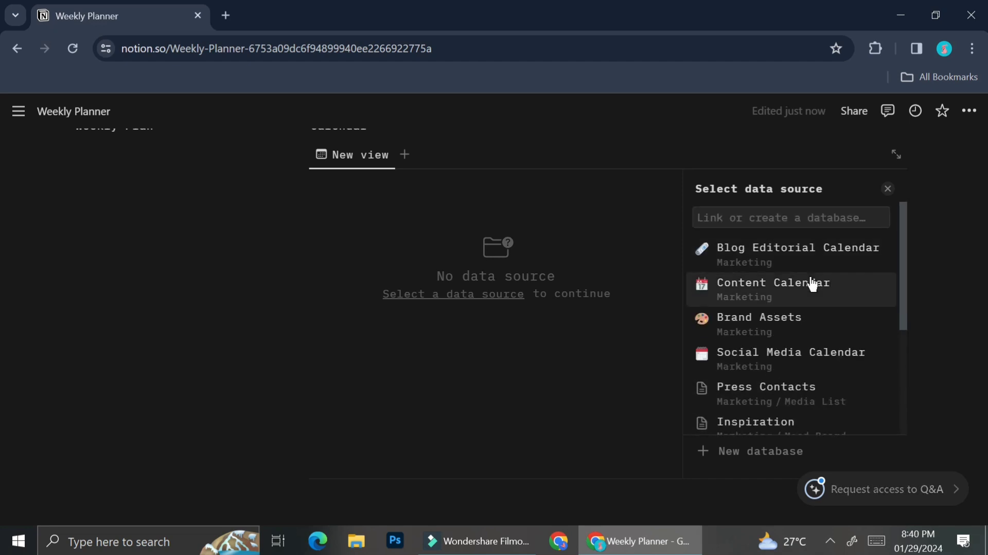
{"action": "left_click", "coordinate": [812, 284]}
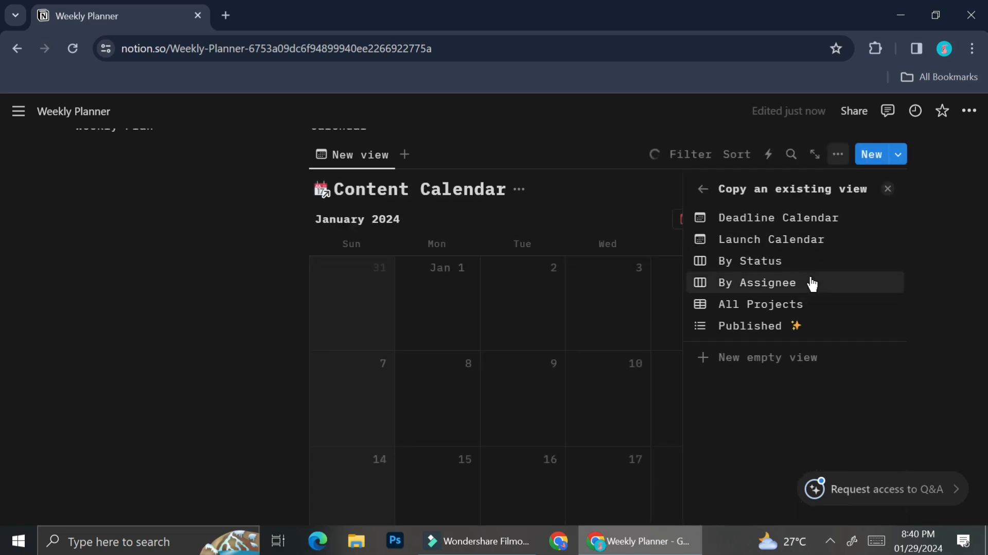
Look over the existing views, copy the Deadline Calendar view into the block and close its view options.
{"action": "left_click", "coordinate": [812, 284]}
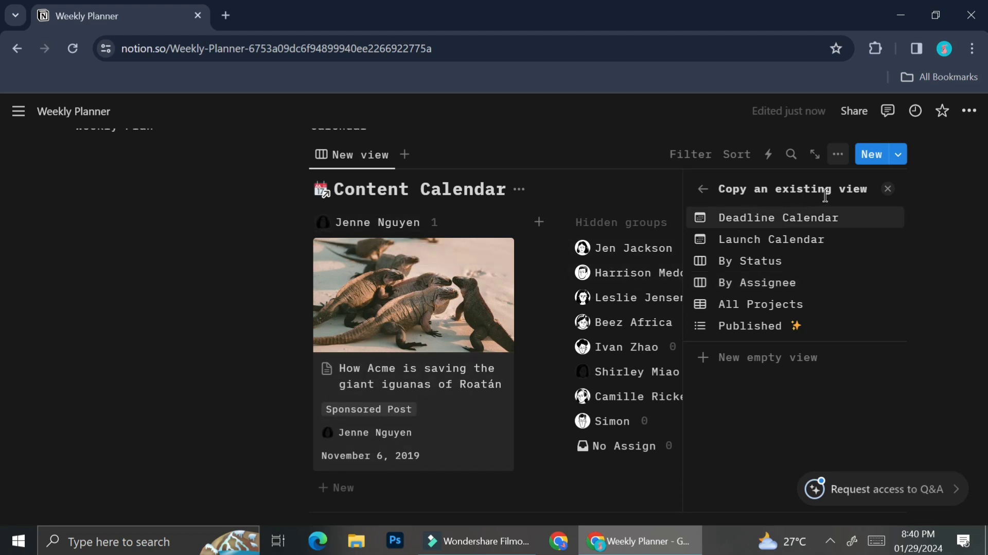
{"action": "left_click", "coordinate": [805, 217]}
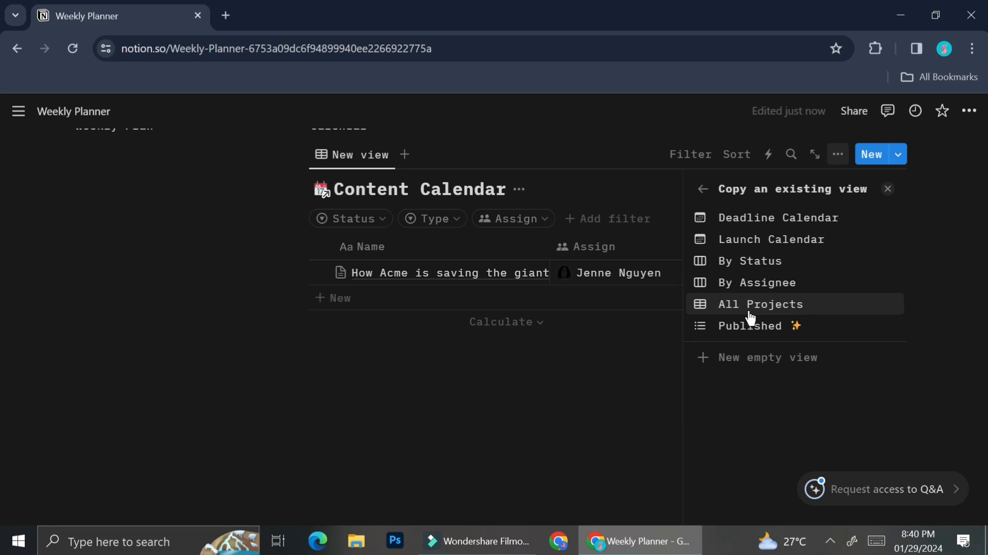
{"action": "left_click", "coordinate": [762, 222]}
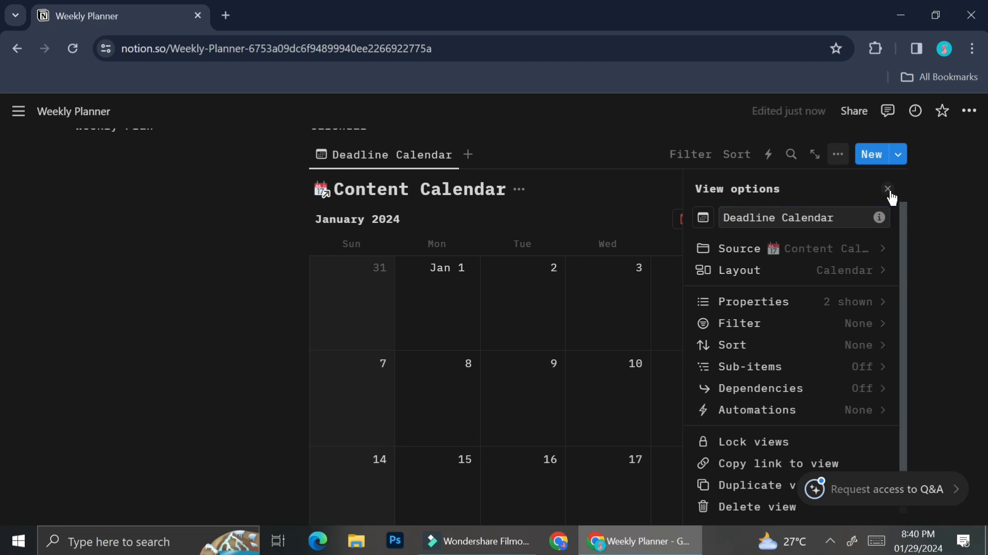
{"action": "left_click", "coordinate": [950, 211]}
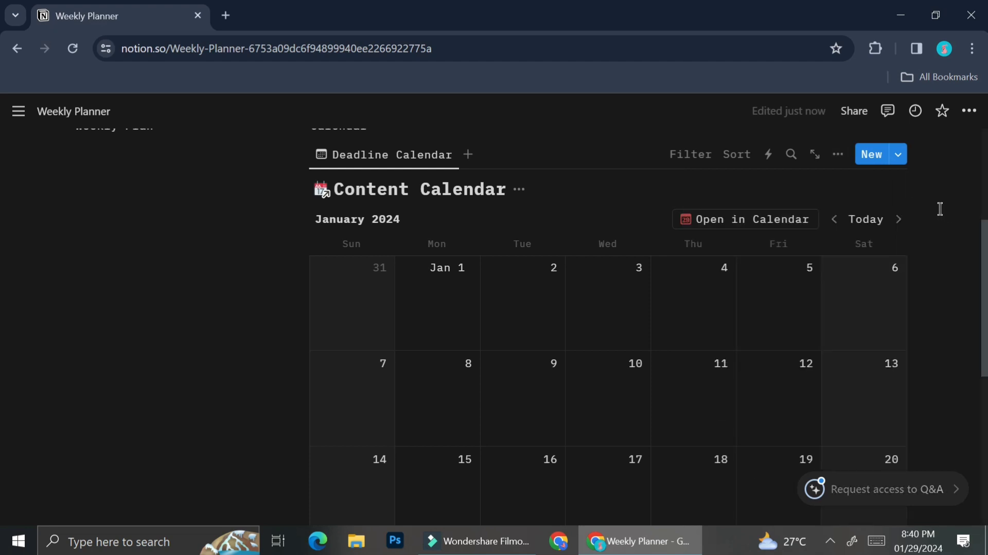
Rename the linked Content Calendar database to "Monthly Plan".
{"action": "left_click", "coordinate": [519, 190]}
{"action": "left_click", "coordinate": [511, 239]}
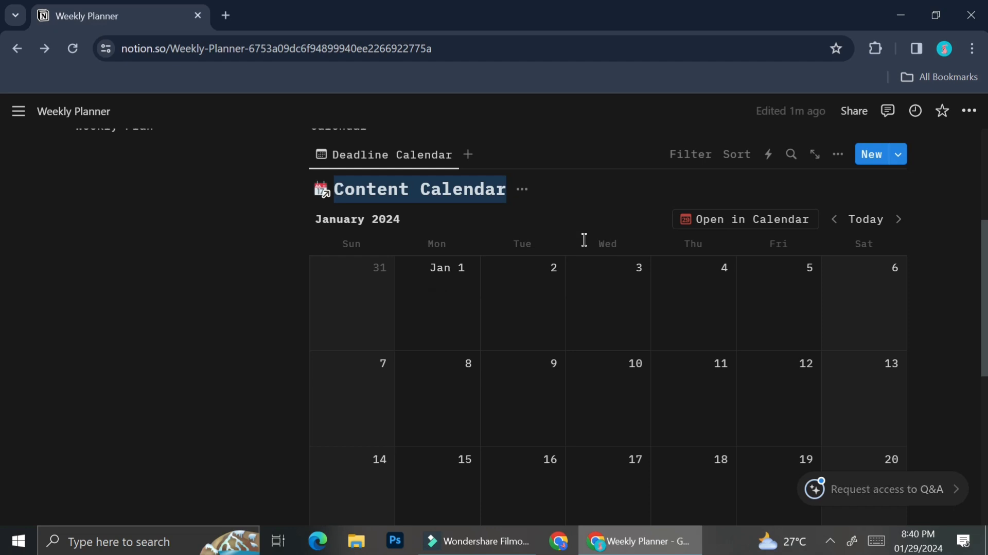
{"action": "type", "text": "M"}
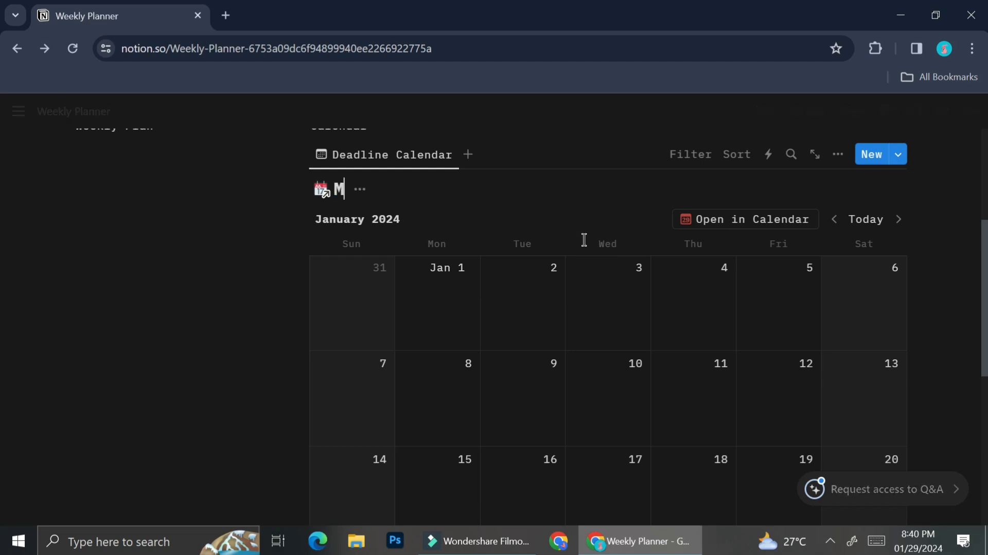
{"action": "type", "text": "ont"}
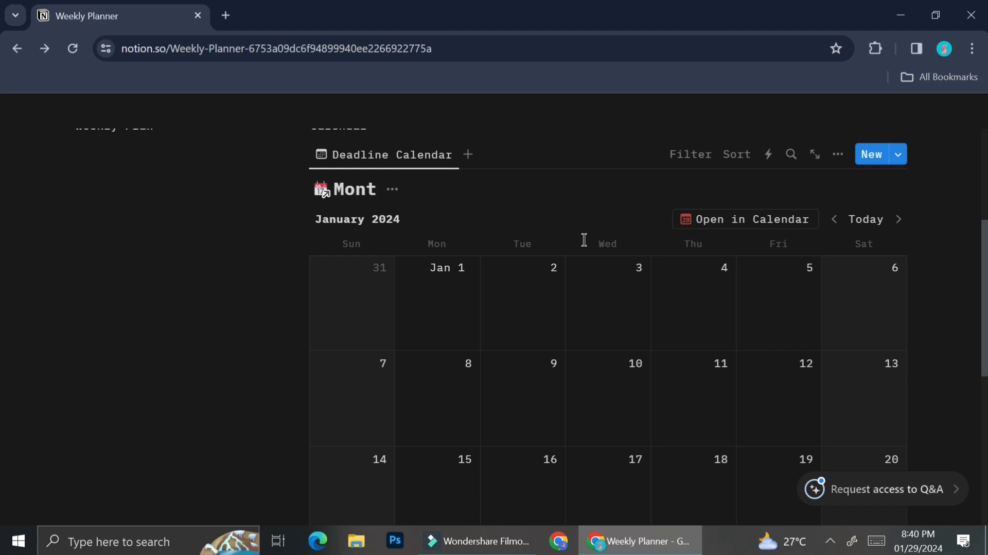
{"action": "type", "text": "ly"}
{"action": "key", "text": "BackSpace"}
{"action": "key", "text": "BackSpace"}
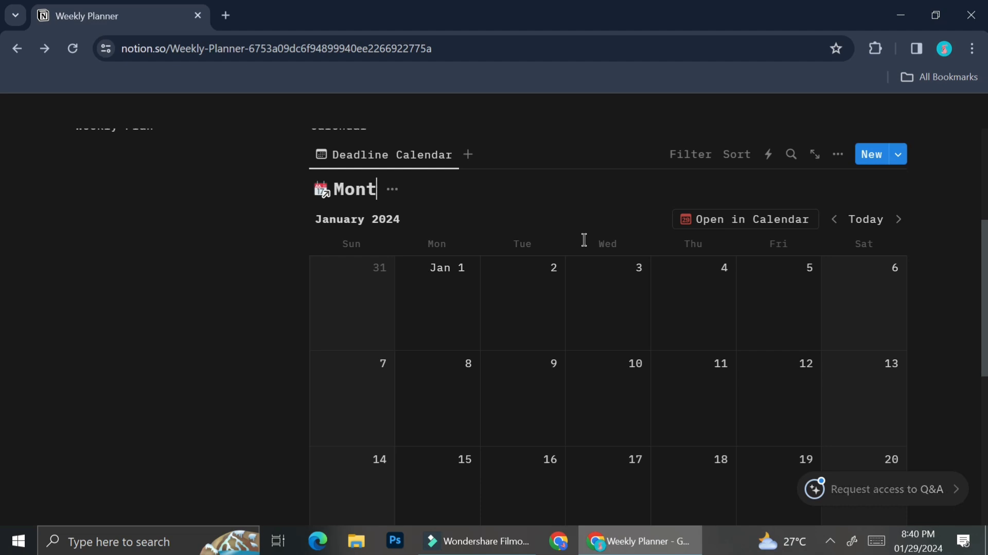
{"action": "type", "text": "hly S"}
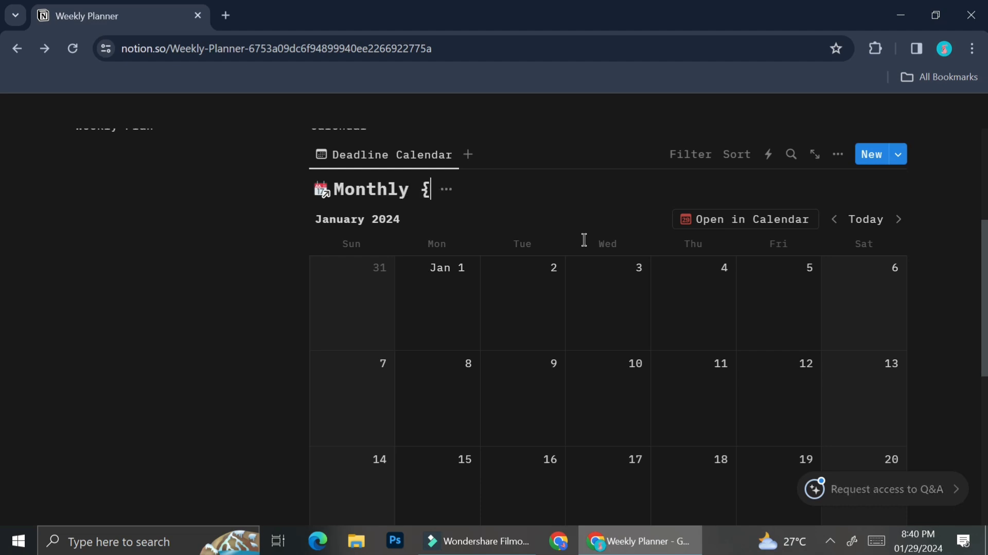
{"action": "key", "text": "BackSpace"}
{"action": "type", "text": "Plan"}
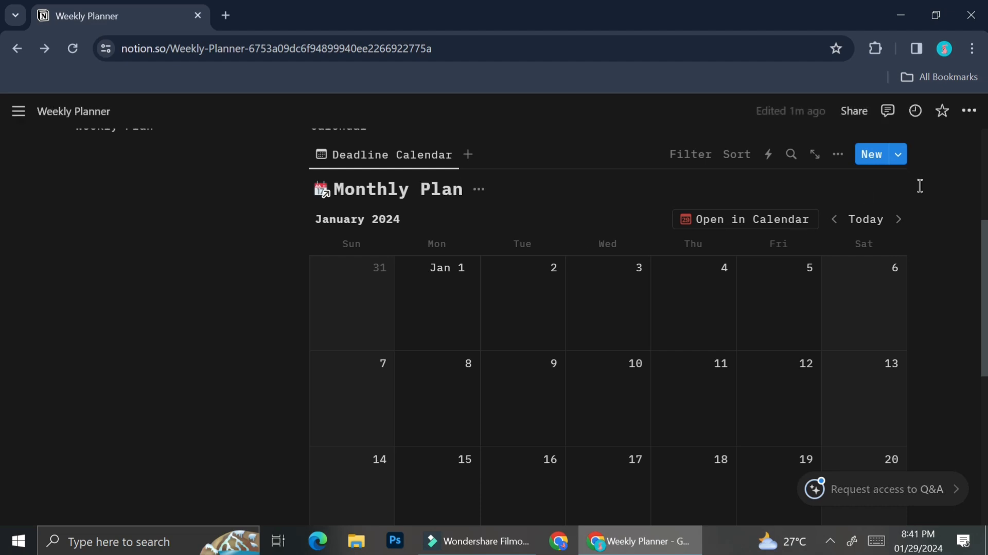
Turn off the database title in the calendar view's layout options and close them.
{"action": "scroll", "coordinate": [852, 149], "scroll_direction": "up", "scroll_amount": 1}
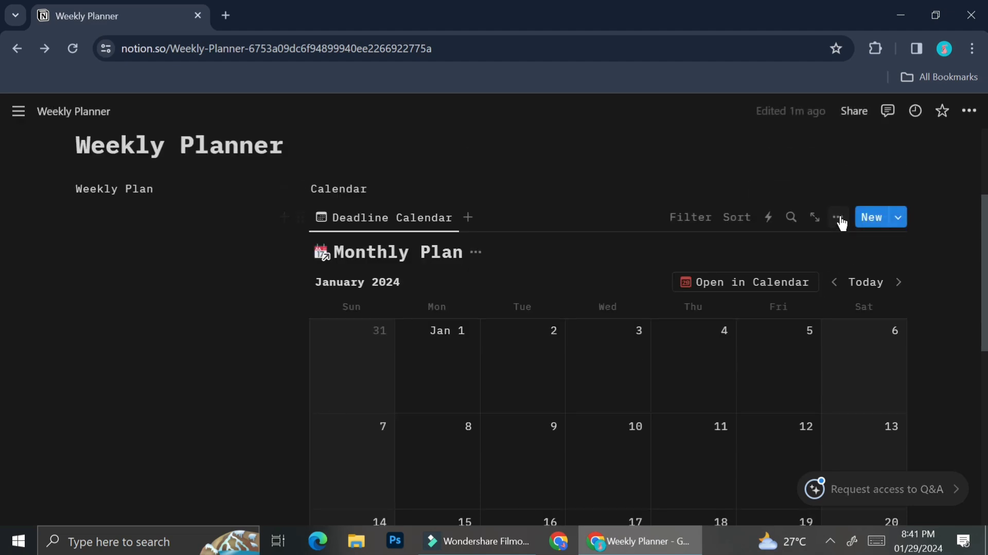
{"action": "left_click", "coordinate": [837, 218]}
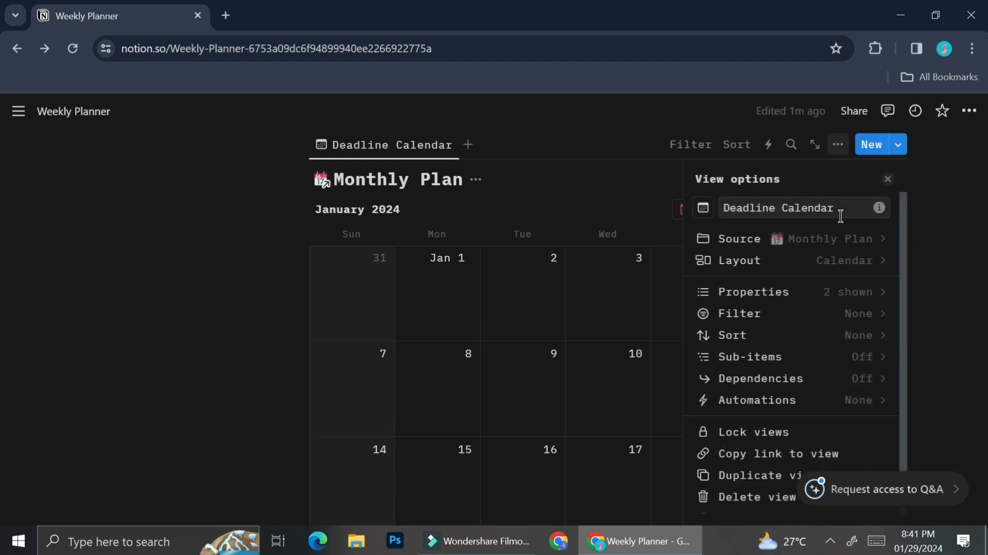
{"action": "left_click", "coordinate": [805, 273]}
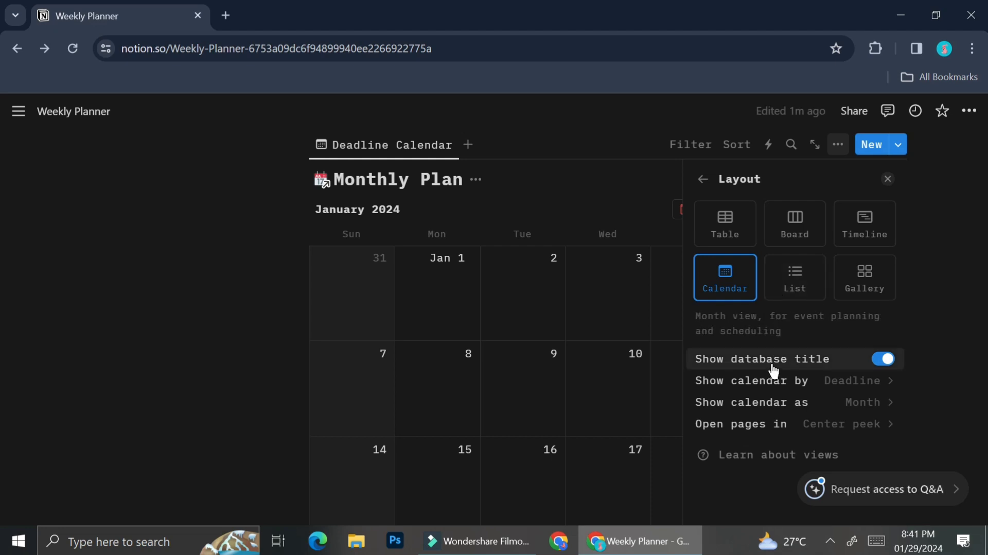
{"action": "left_click", "coordinate": [882, 360]}
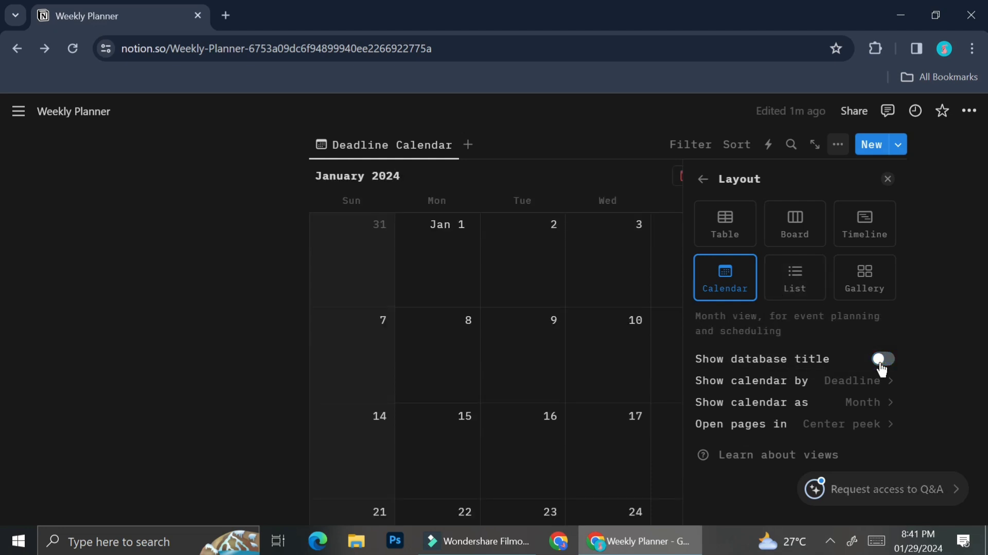
{"action": "left_click", "coordinate": [940, 275]}
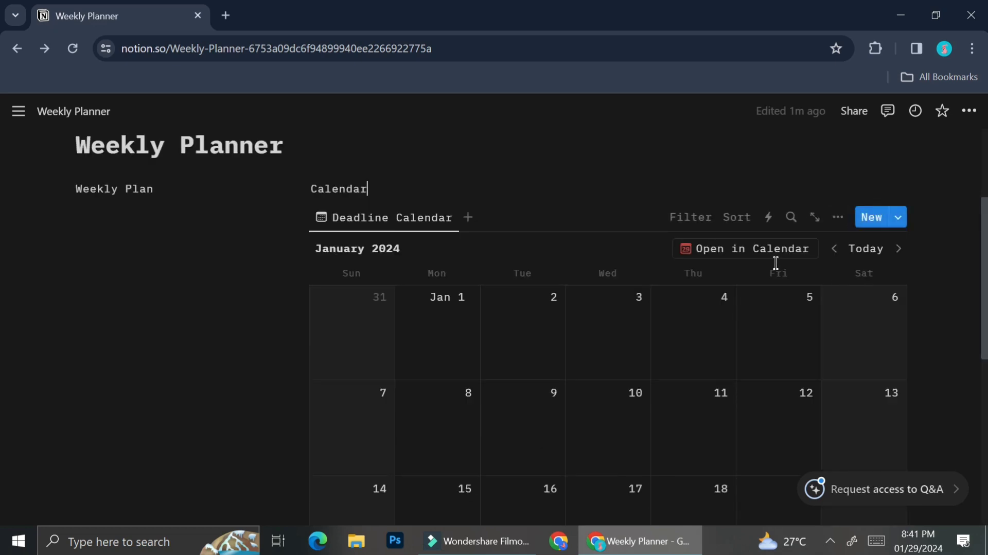
Rename the Deadline Calendar view to "Monthly Plan".
{"action": "left_click", "coordinate": [391, 223]}
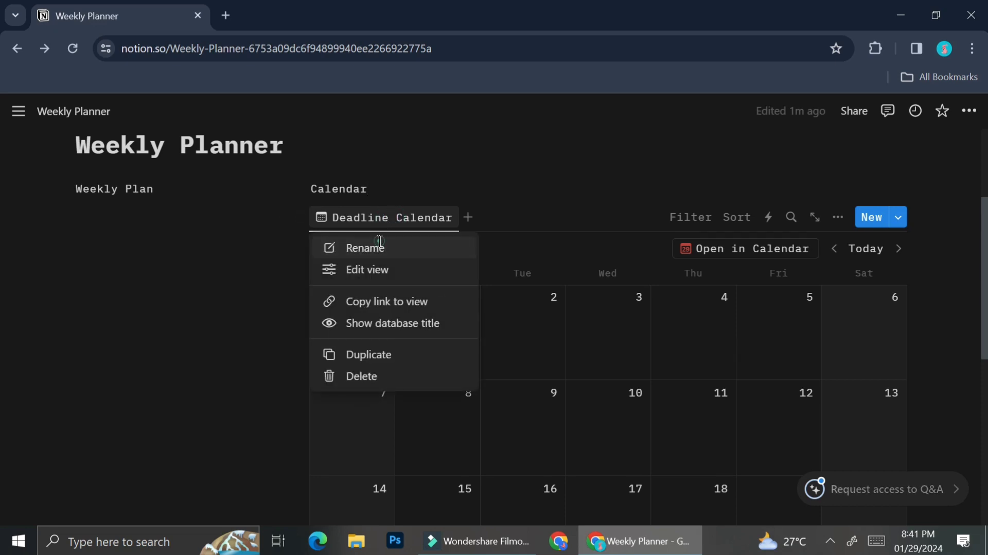
{"action": "left_click", "coordinate": [379, 246]}
{"action": "type", "text": "Monthly Plan"}
{"action": "left_click", "coordinate": [949, 205]}
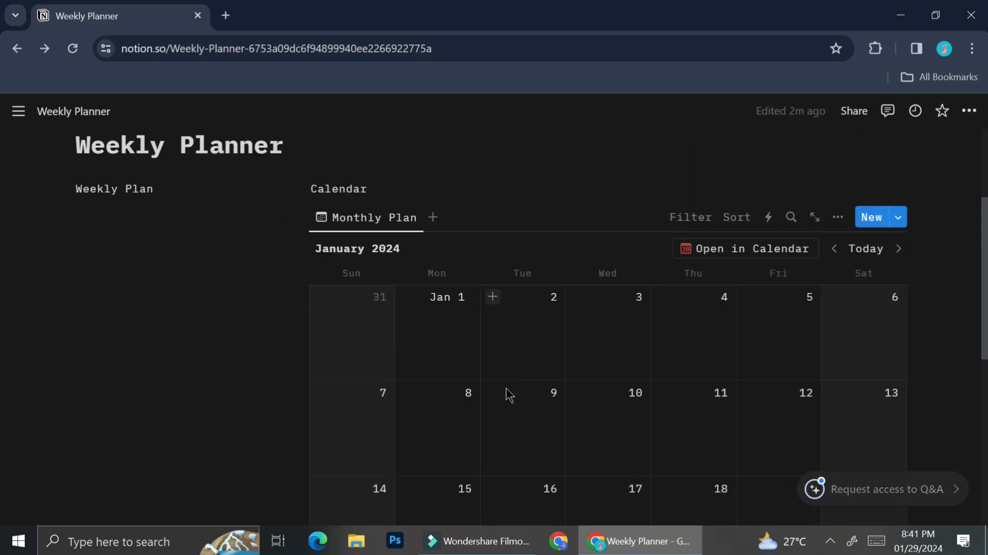
Look through the January 2024 calendar grid and advance it to February 2024.
{"action": "scroll", "coordinate": [503, 402], "scroll_direction": "down", "scroll_amount": 2}
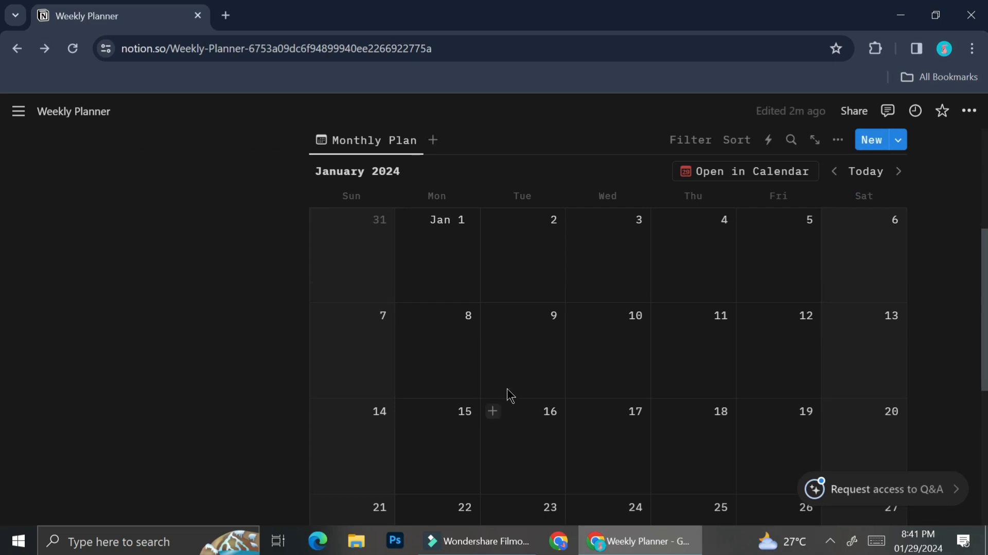
{"action": "scroll", "coordinate": [509, 384], "scroll_direction": "down", "scroll_amount": 4}
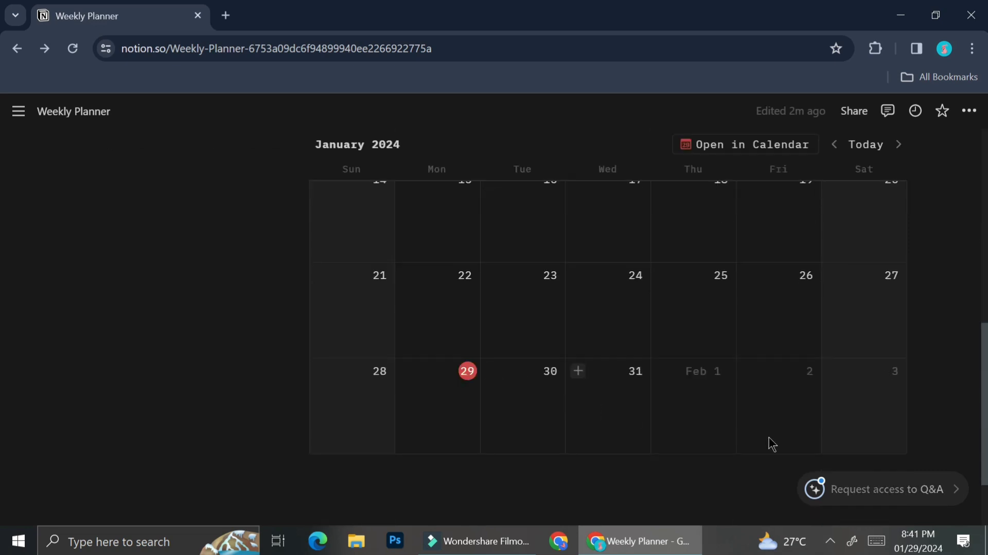
{"action": "scroll", "coordinate": [765, 374], "scroll_direction": "up", "scroll_amount": 3}
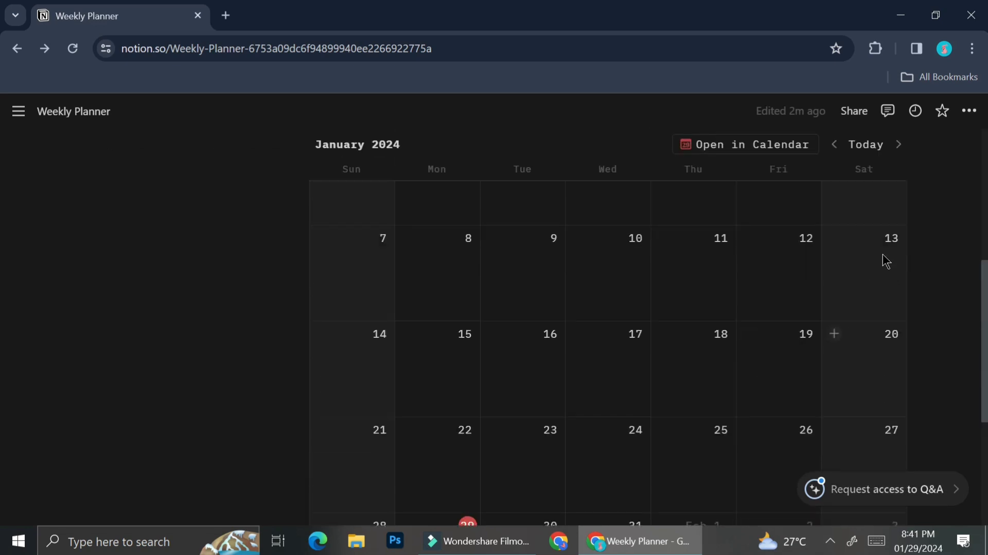
{"action": "left_click", "coordinate": [898, 145]}
Add a new calendar entry on February 12 and title it "Vacation".
{"action": "mouse_move", "coordinate": [750, 253]}
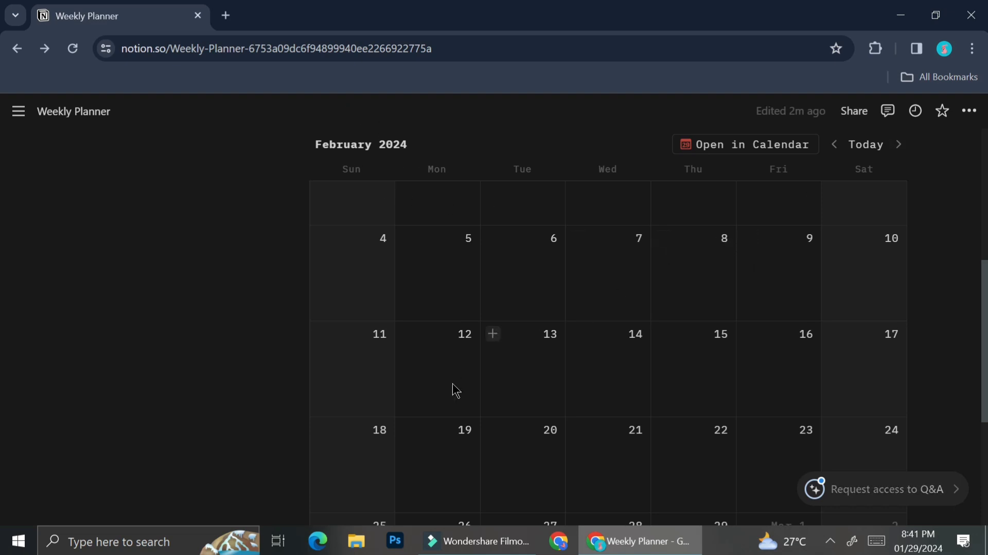
{"action": "mouse_move", "coordinate": [438, 387]}
{"action": "left_click", "coordinate": [408, 334]}
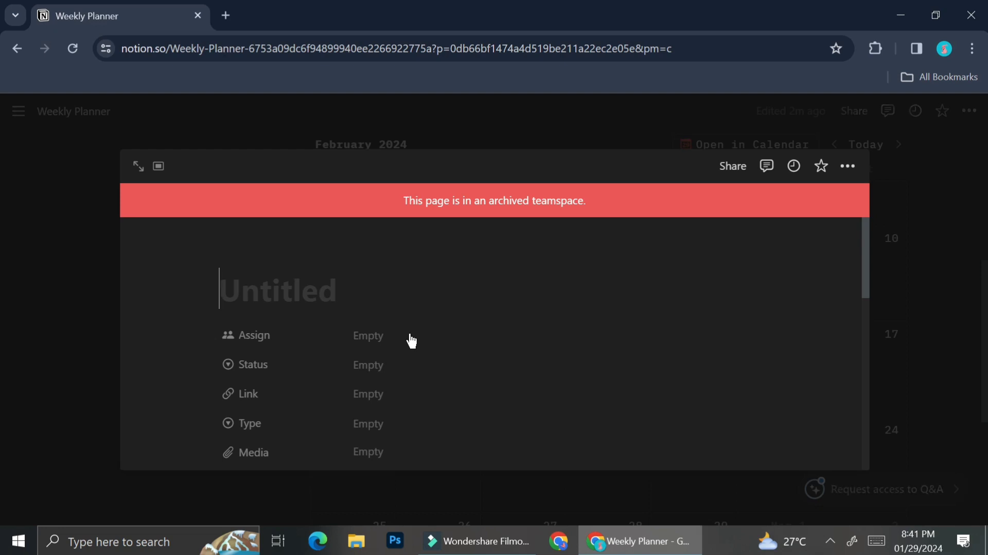
{"action": "type", "text": "V"}
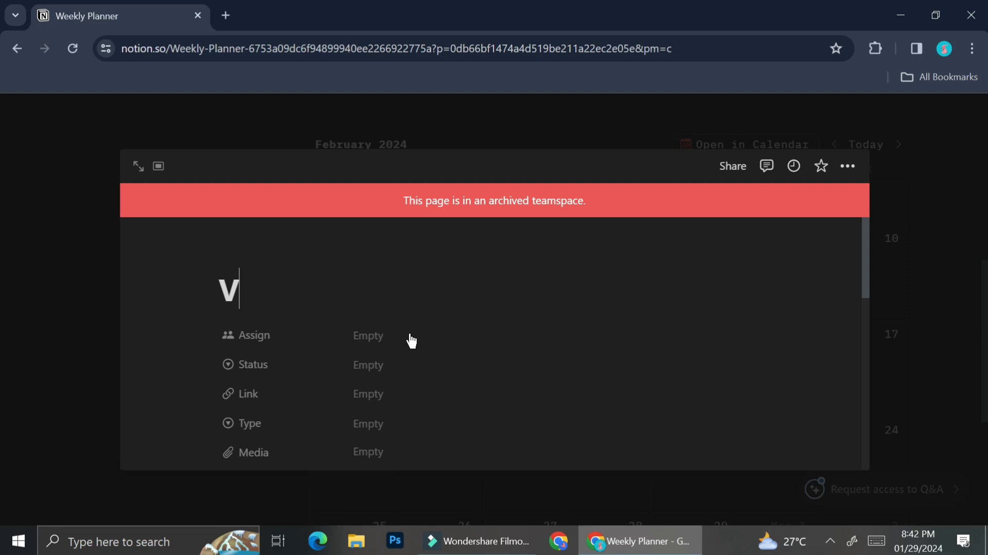
{"action": "type", "text": "acation"}
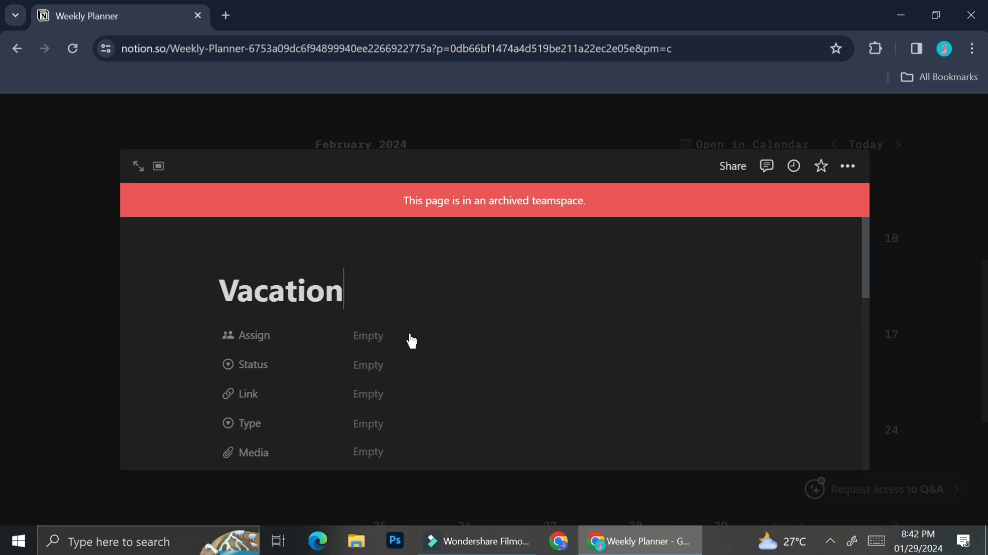
Look over the Vacation entry's properties, deadline date and available page templates.
{"action": "scroll", "coordinate": [511, 300], "scroll_direction": "down", "scroll_amount": 10}
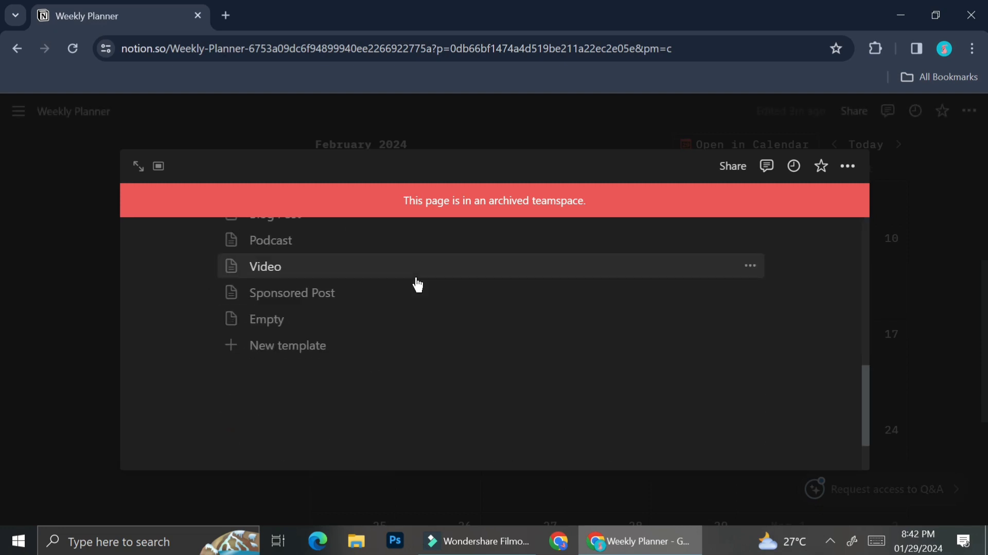
{"action": "scroll", "coordinate": [417, 284], "scroll_direction": "up", "scroll_amount": 10}
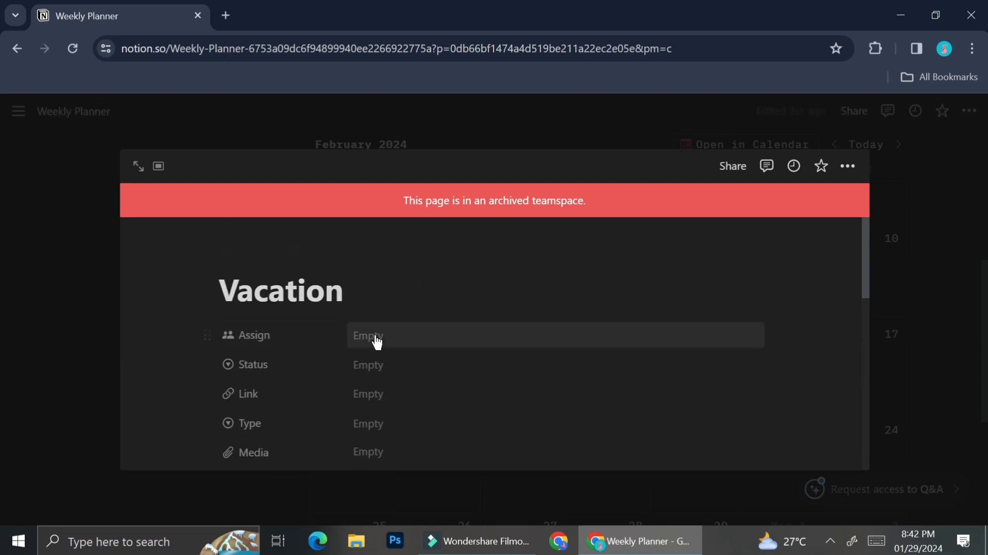
{"action": "scroll", "coordinate": [377, 341], "scroll_direction": "down", "scroll_amount": 3}
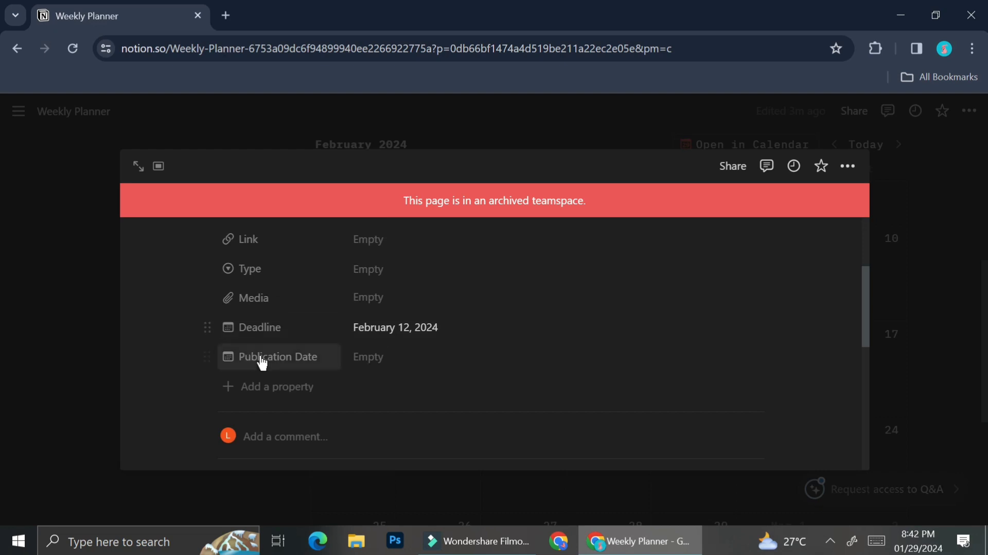
{"action": "scroll", "coordinate": [400, 350], "scroll_direction": "down", "scroll_amount": 2}
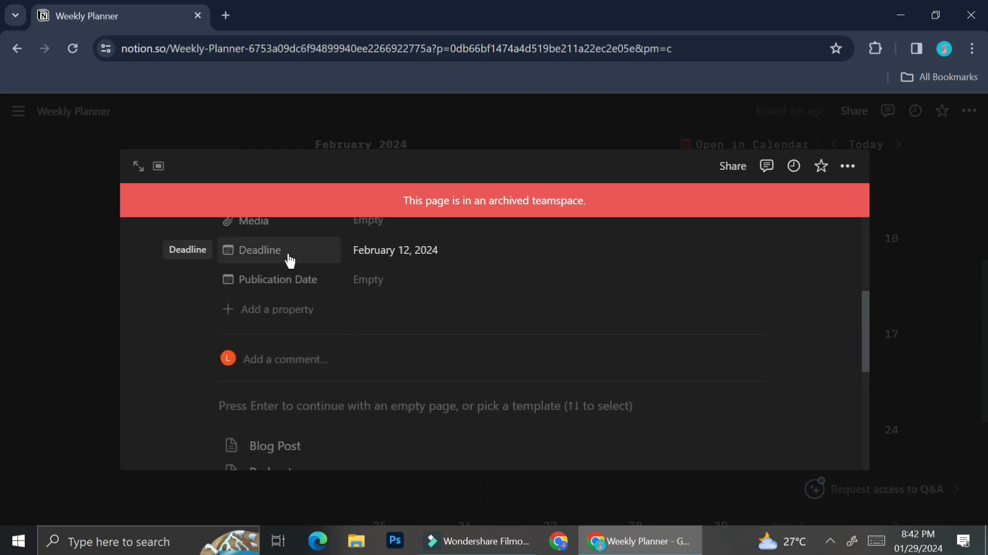
{"action": "scroll", "coordinate": [323, 356], "scroll_direction": "down", "scroll_amount": 2}
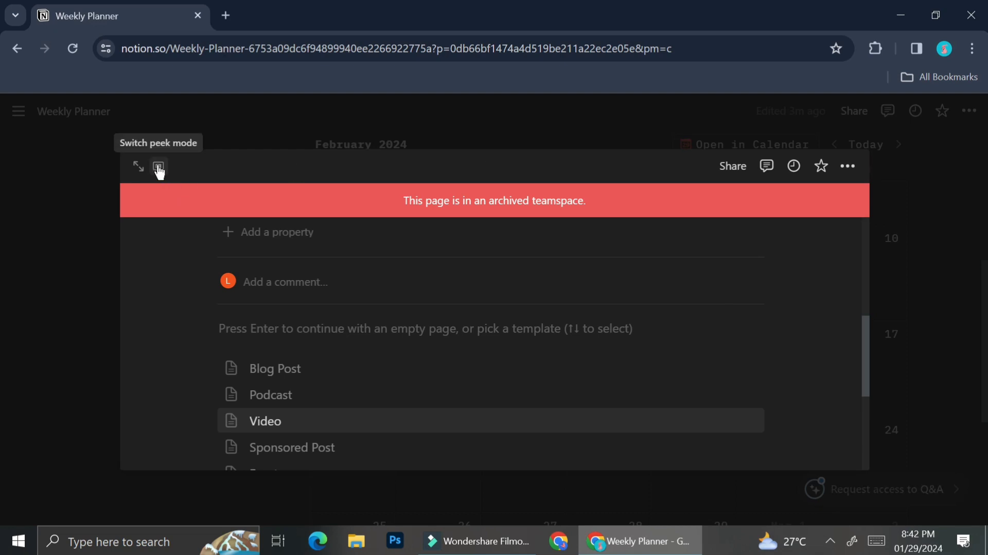
Close the Vacation entry's page and extend the entry on the calendar through February 16.
{"action": "left_click", "coordinate": [912, 322]}
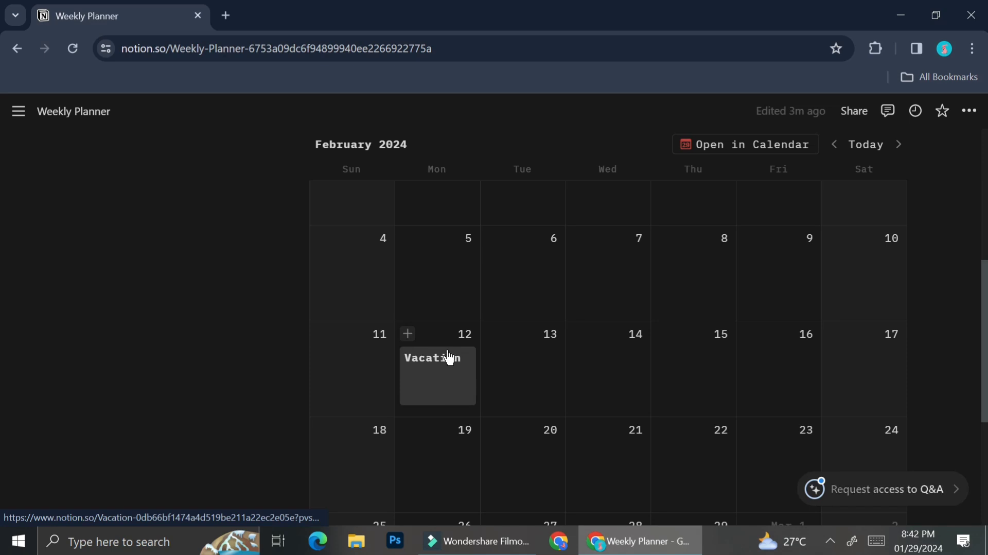
{"action": "left_click_drag", "start_coordinate": [469, 369], "coordinate": [781, 376]}
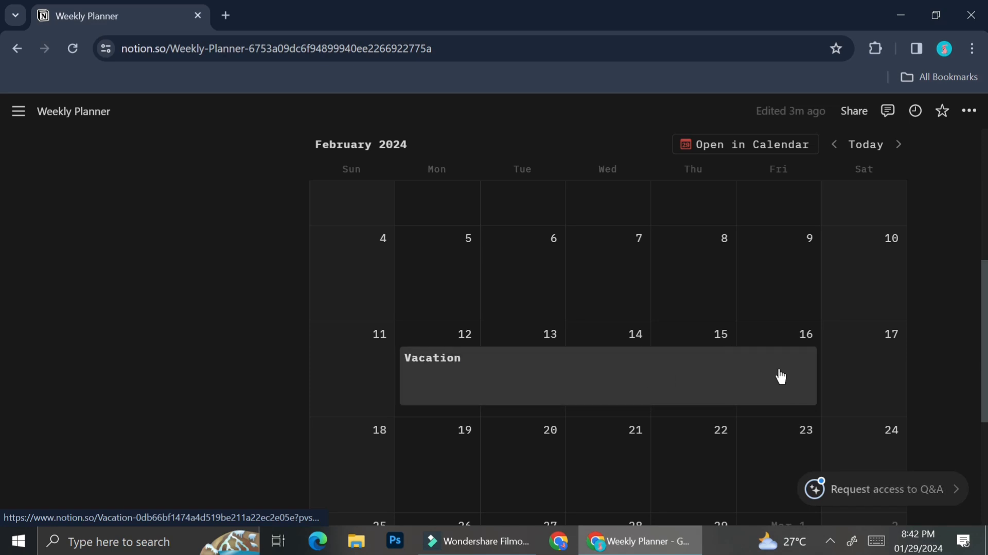
Reopen the Vacation entry to view its page style and customization options, then close it.
{"action": "left_click", "coordinate": [494, 374]}
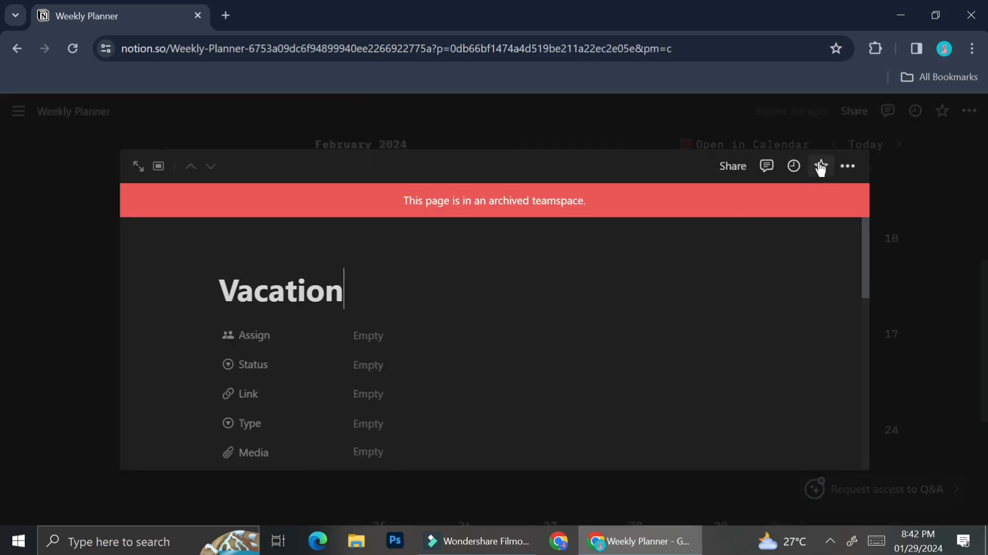
{"action": "left_click", "coordinate": [842, 167]}
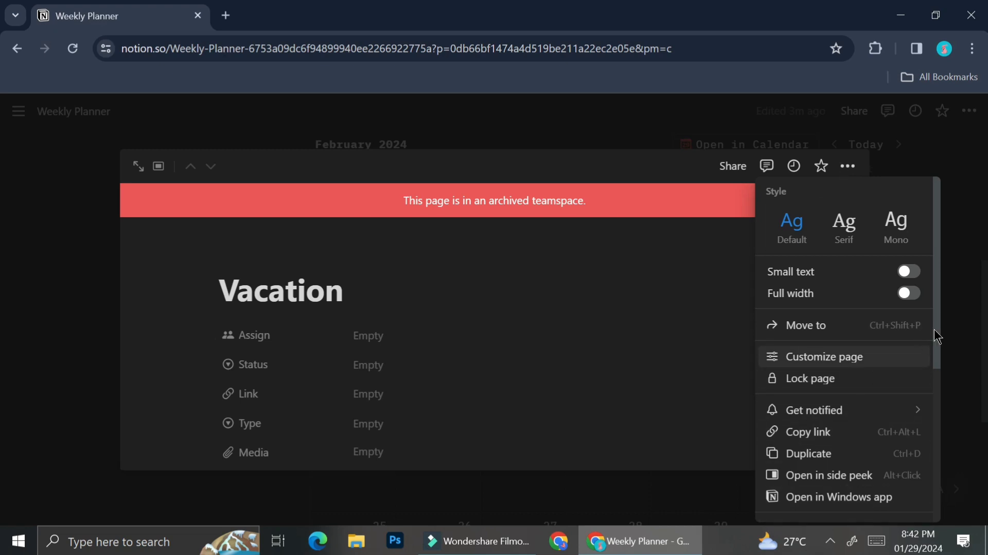
{"action": "left_click", "coordinate": [956, 311]}
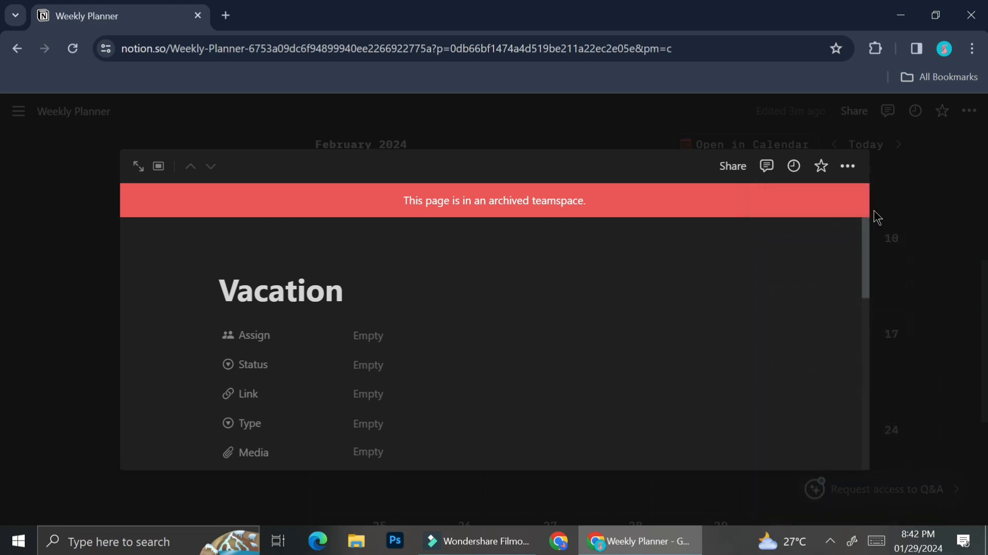
{"action": "left_click", "coordinate": [890, 214]}
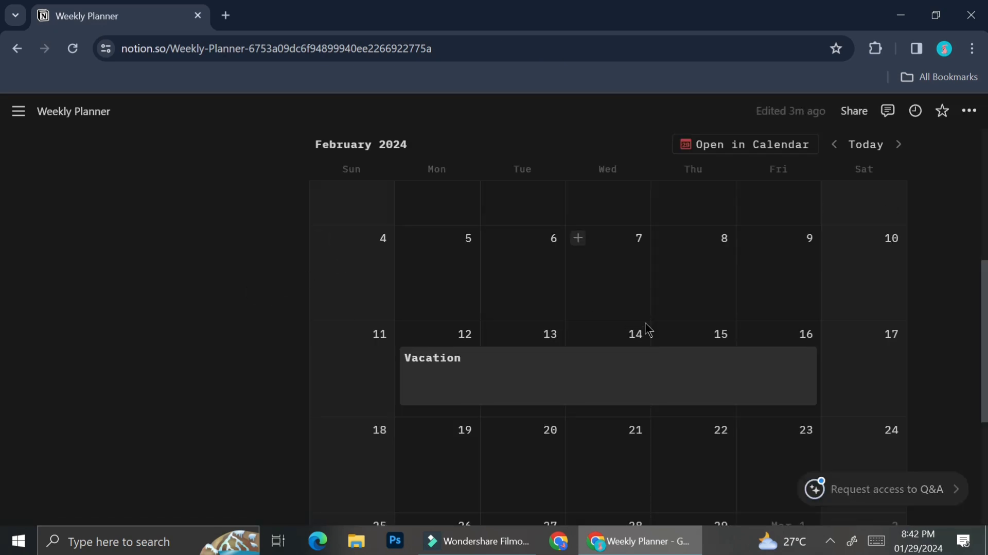
Insert a list view under the Weekly Plan heading, using a new database as its source.
{"action": "scroll", "coordinate": [648, 337], "scroll_direction": "down", "scroll_amount": 3}
{"action": "scroll", "coordinate": [650, 337], "scroll_direction": "up", "scroll_amount": 4}
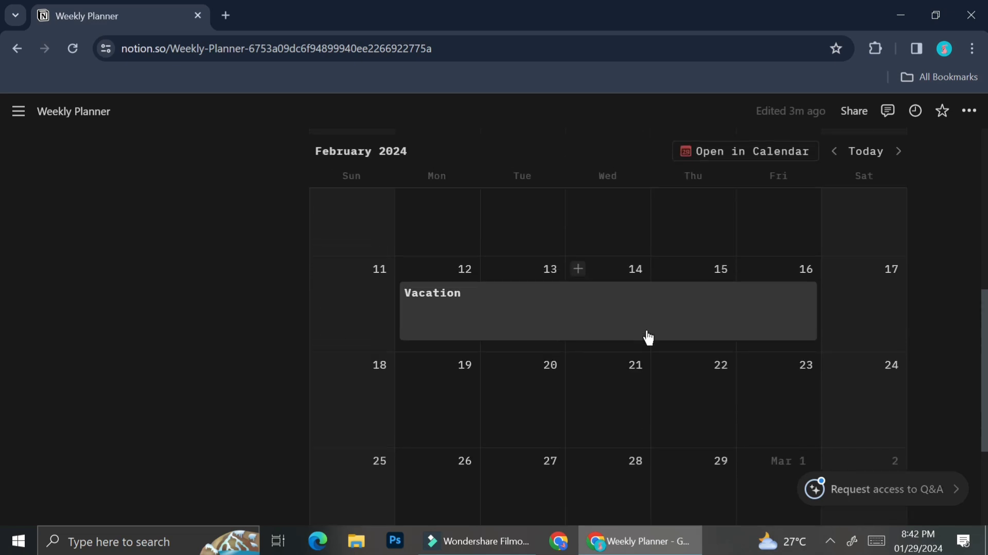
{"action": "scroll", "coordinate": [647, 337], "scroll_direction": "up", "scroll_amount": 5}
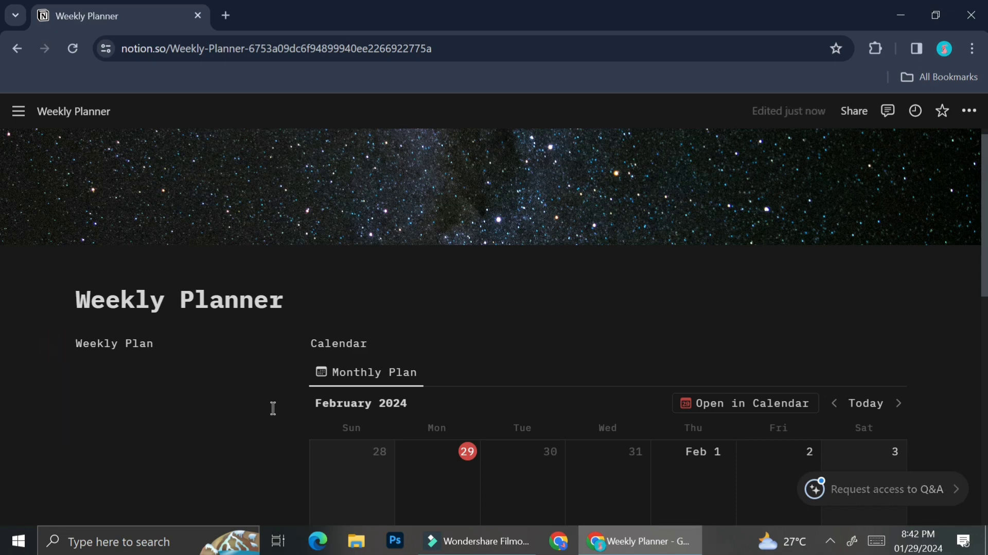
{"action": "left_click", "coordinate": [57, 345]}
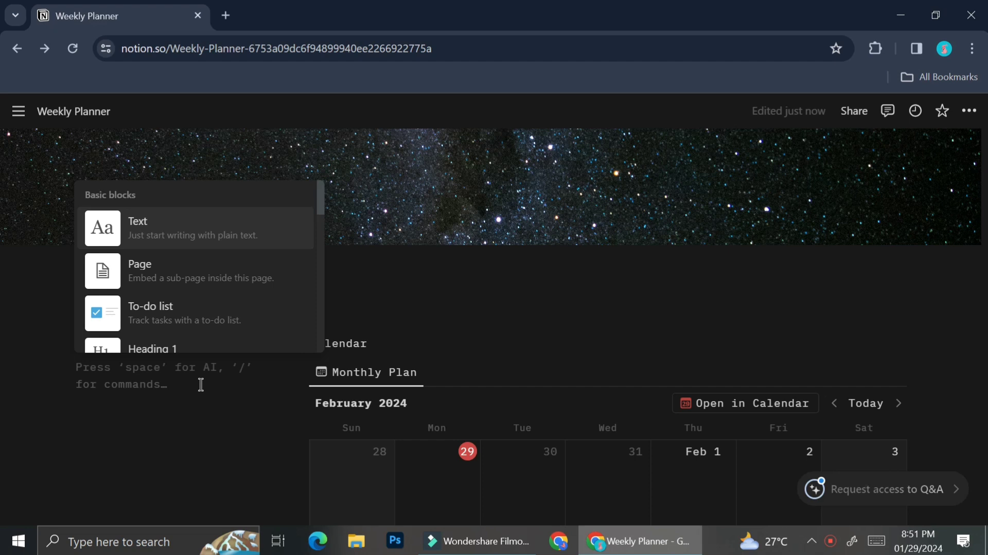
{"action": "type", "text": "list"}
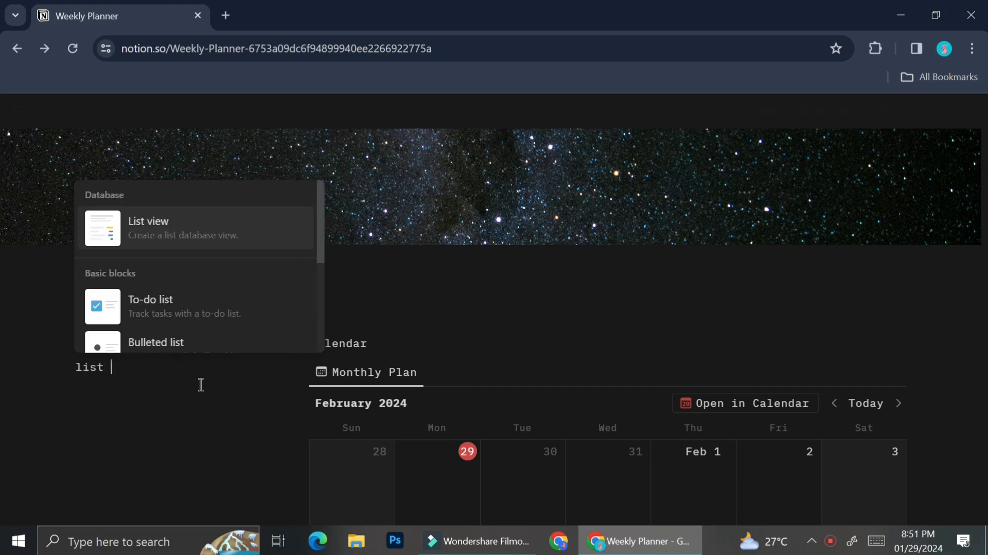
{"action": "left_click", "coordinate": [149, 230]}
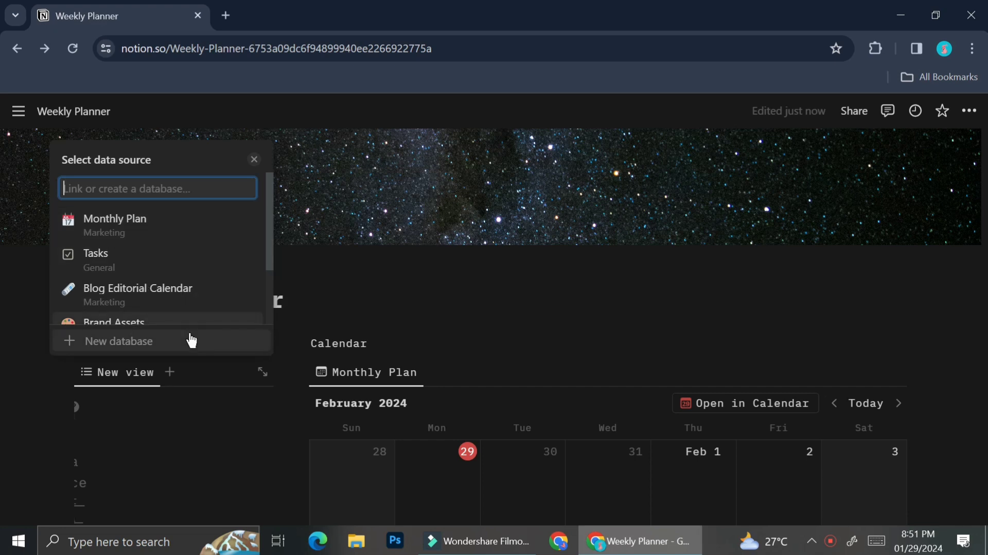
{"action": "left_click", "coordinate": [95, 342]}
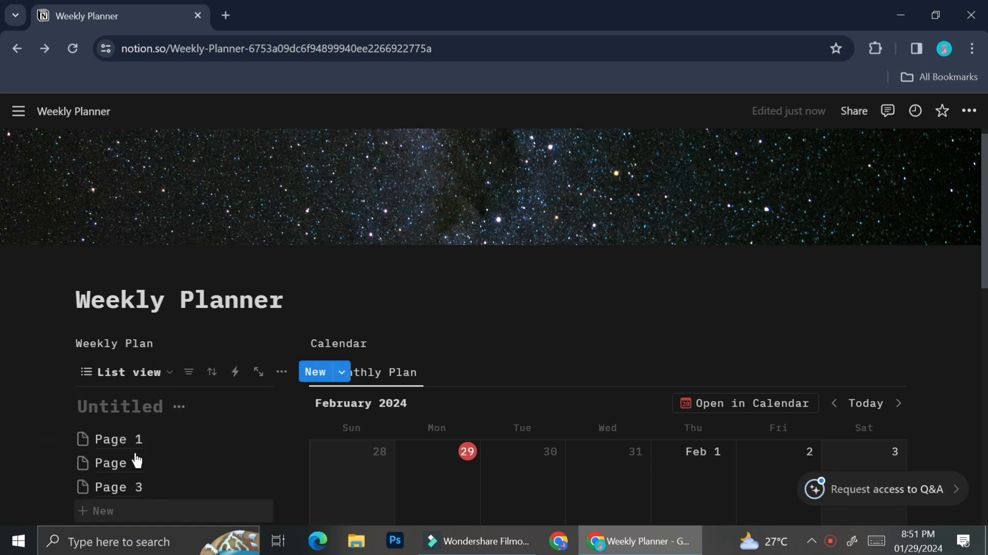
Hide the database title of the new list in the Weekly Plan column.
{"action": "left_click", "coordinate": [242, 423]}
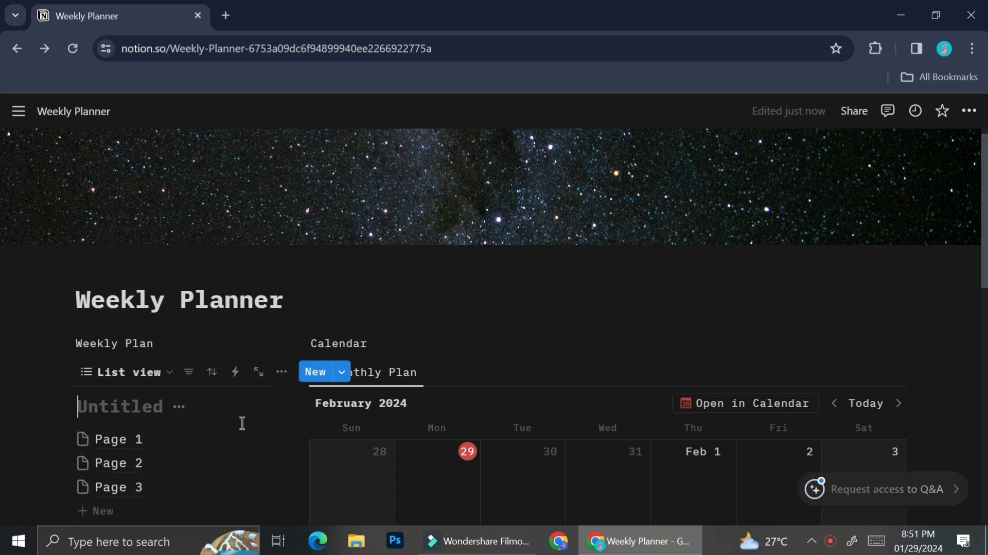
{"action": "left_click", "coordinate": [281, 371]}
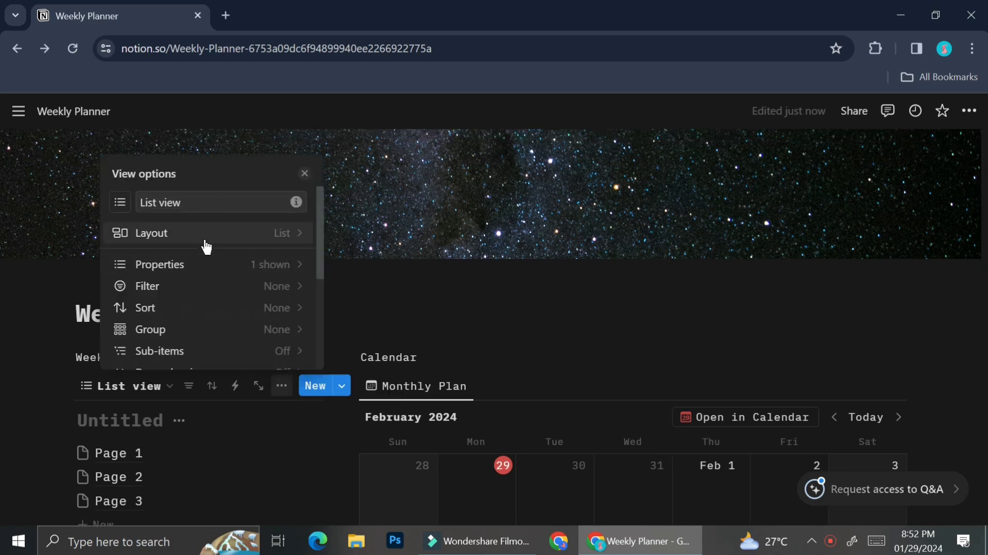
{"action": "left_click", "coordinate": [203, 242]}
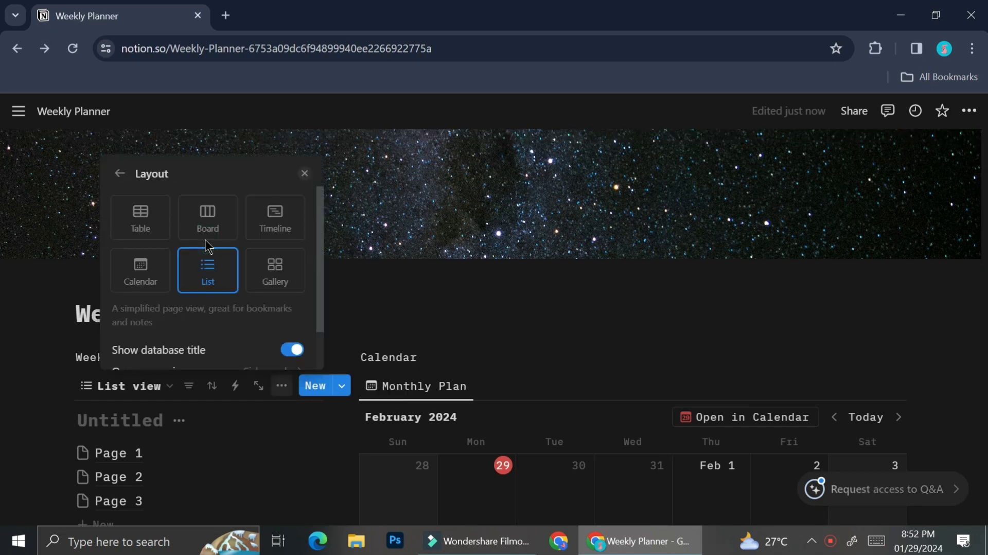
{"action": "left_click", "coordinate": [291, 350]}
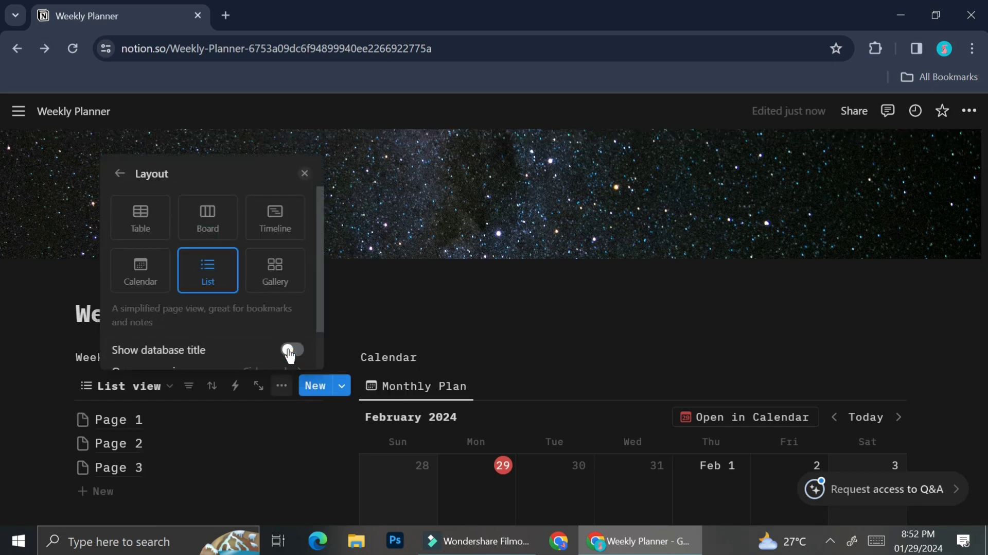
{"action": "left_click", "coordinate": [214, 440]}
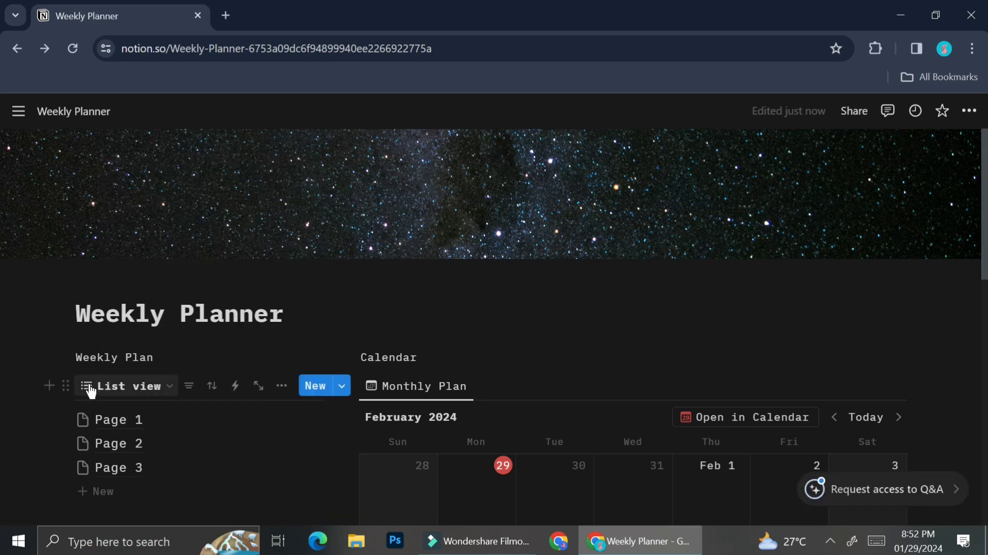
Rename the Weekly Plan list's view to "Details".
{"action": "left_click", "coordinate": [175, 387]}
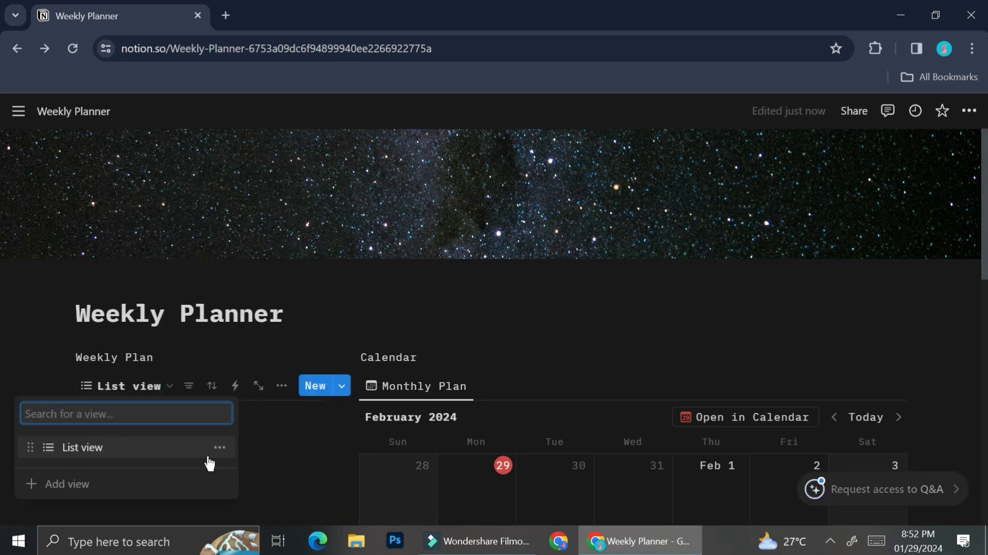
{"action": "left_click", "coordinate": [220, 447]}
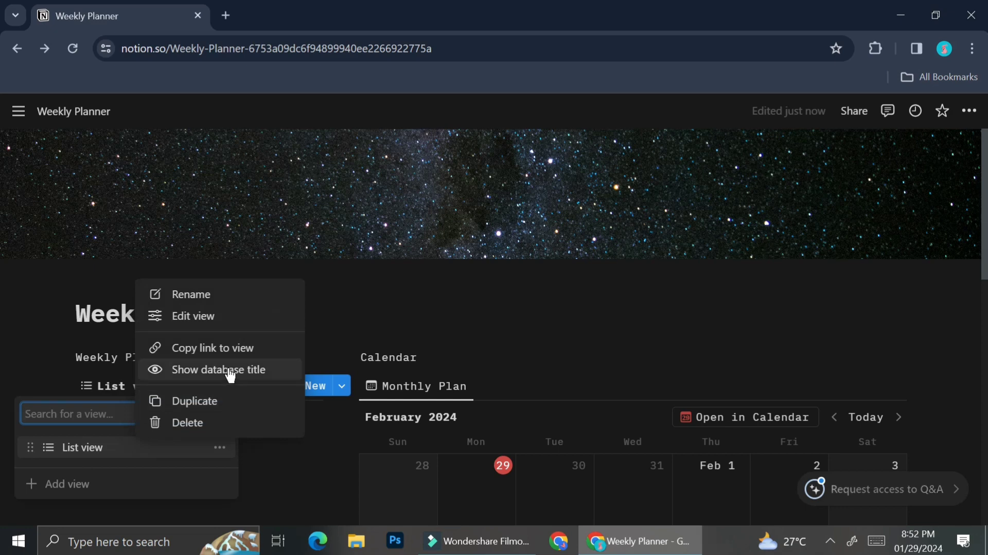
{"action": "left_click", "coordinate": [236, 298]}
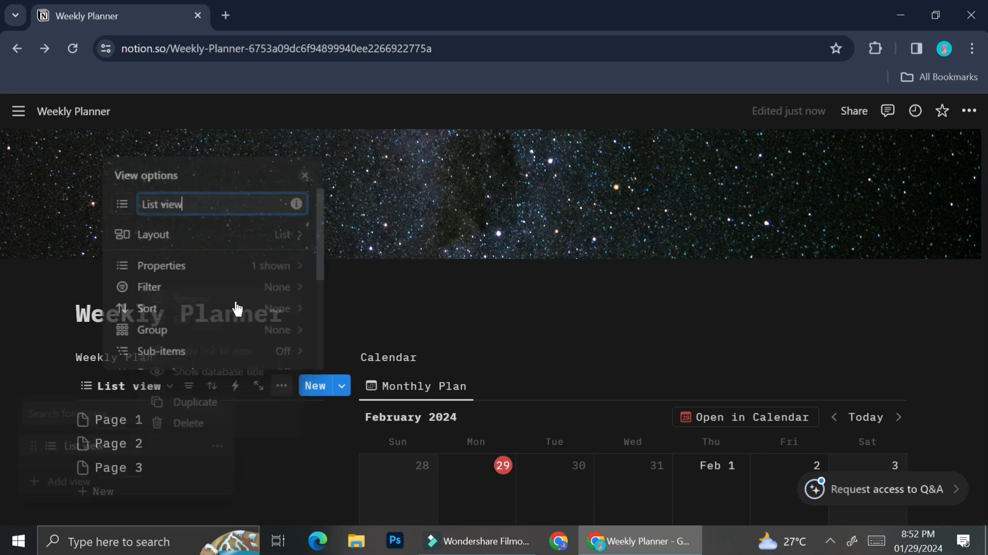
{"action": "triple_click", "coordinate": [220, 201]}
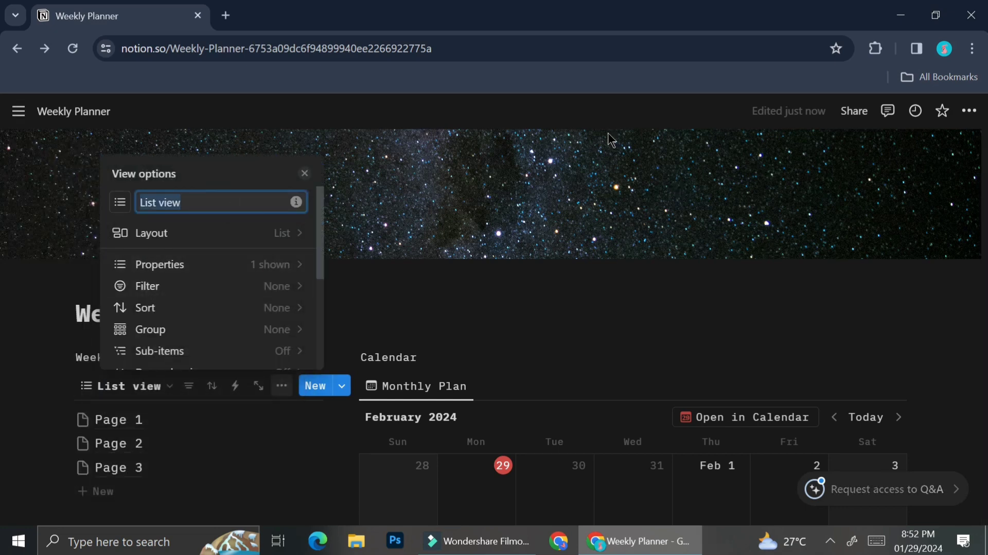
{"action": "type", "text": "Details"}
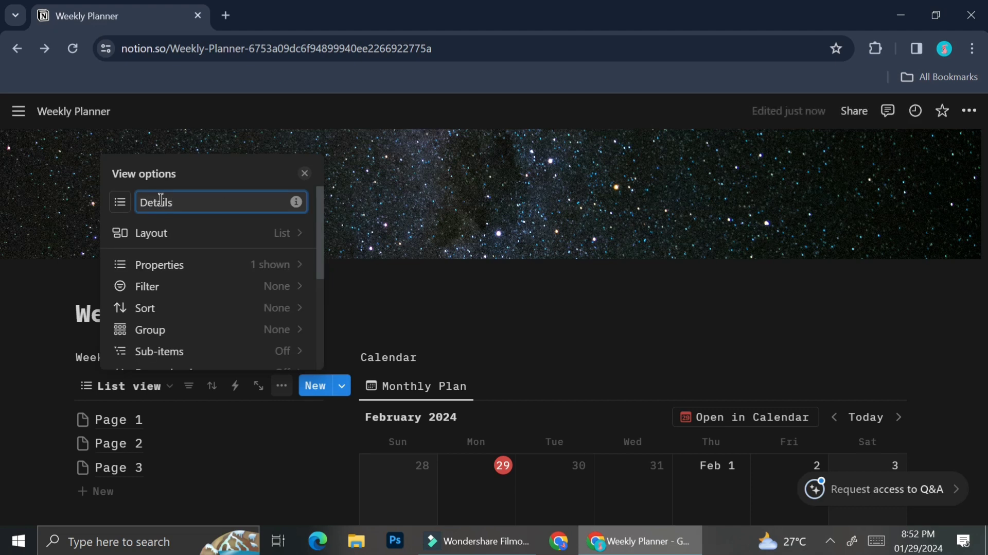
Change the Details view's icon to the atom symbol and close the view options.
{"action": "left_click", "coordinate": [119, 202]}
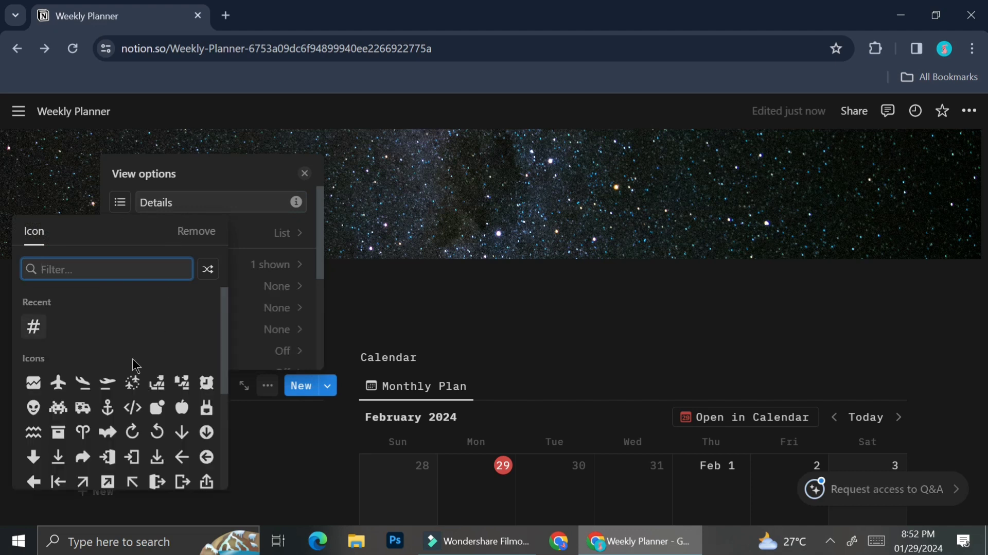
{"action": "scroll", "coordinate": [144, 434], "scroll_direction": "down", "scroll_amount": 3}
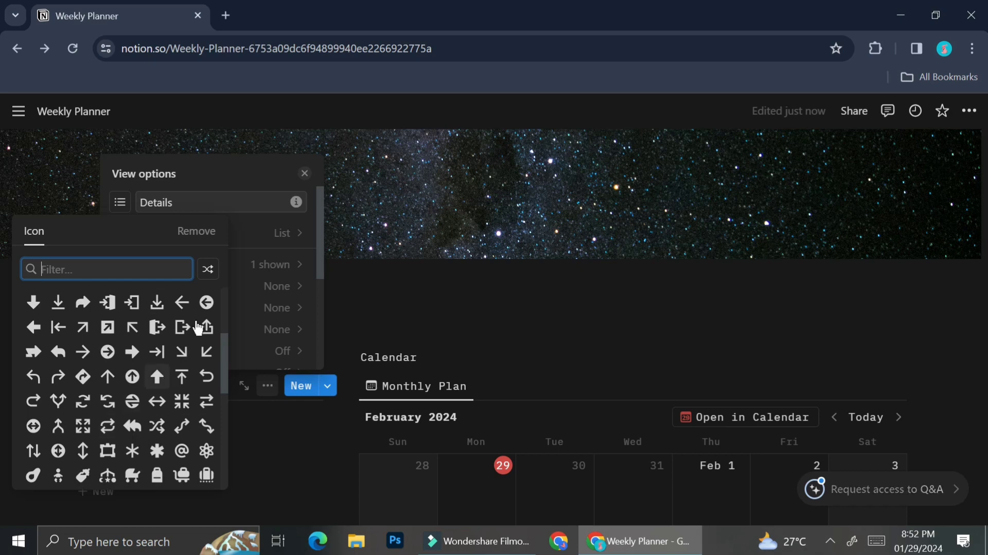
{"action": "left_click", "coordinate": [208, 451]}
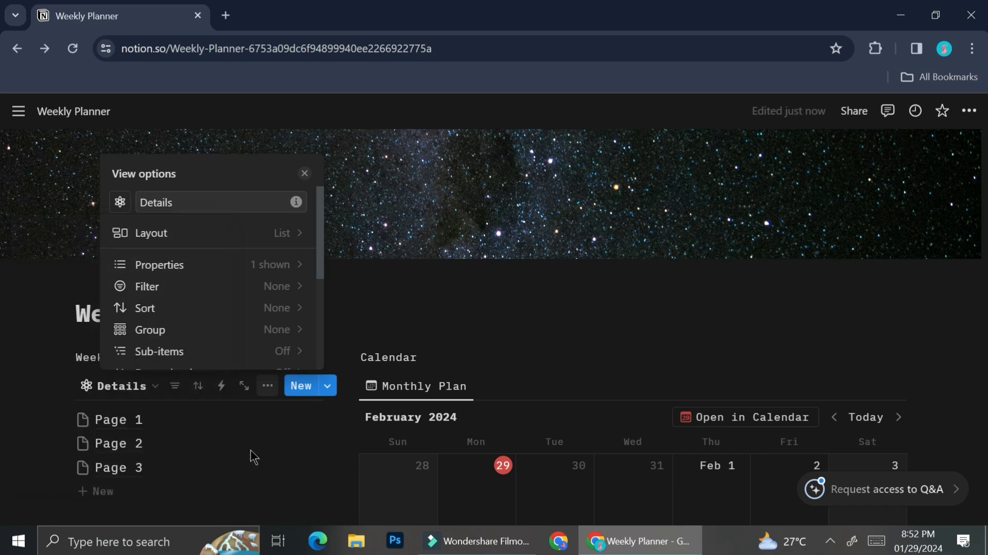
{"action": "left_click", "coordinate": [279, 424]}
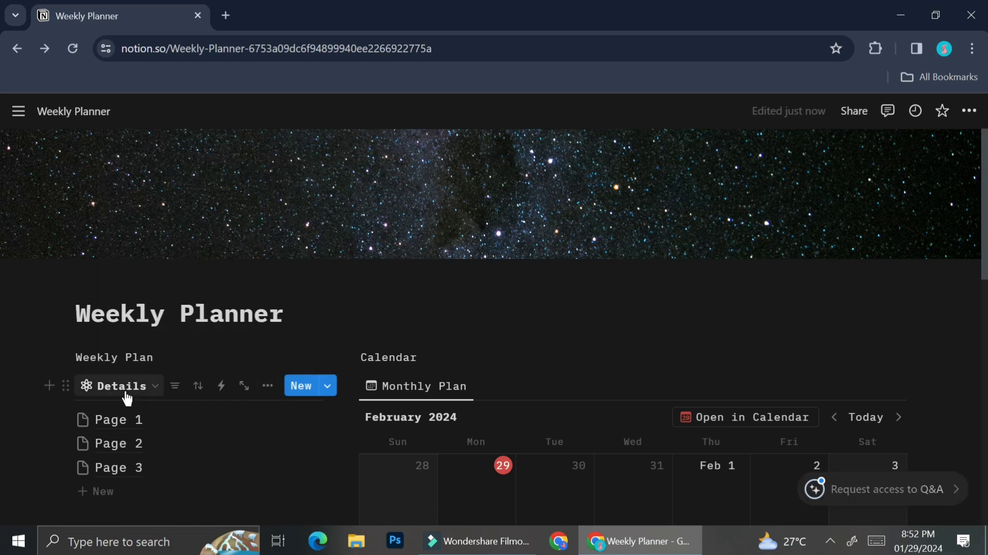
Create a new template for the Weekly Plan list, open it as a full page and title it "Week".
{"action": "scroll", "coordinate": [126, 398], "scroll_direction": "down", "scroll_amount": 1}
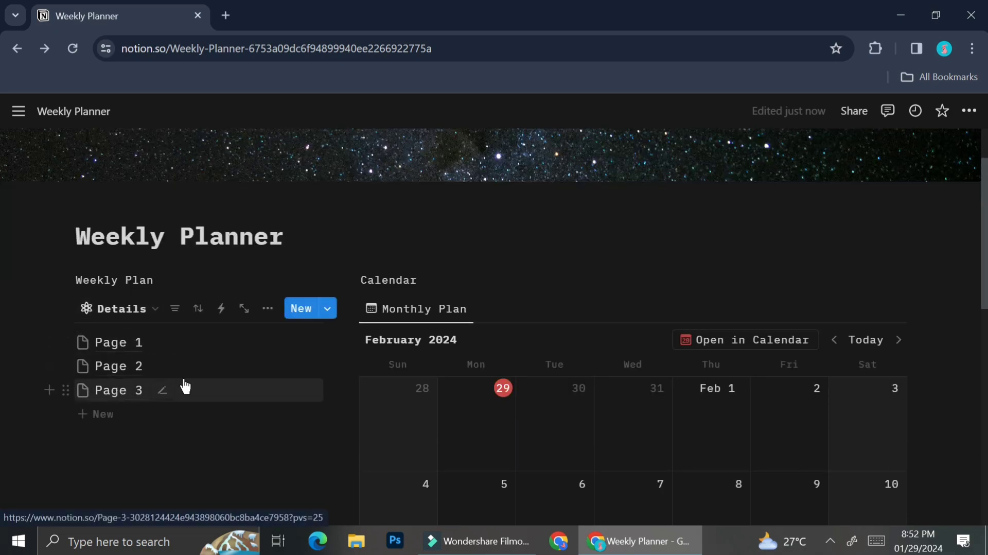
{"action": "left_click", "coordinate": [323, 310]}
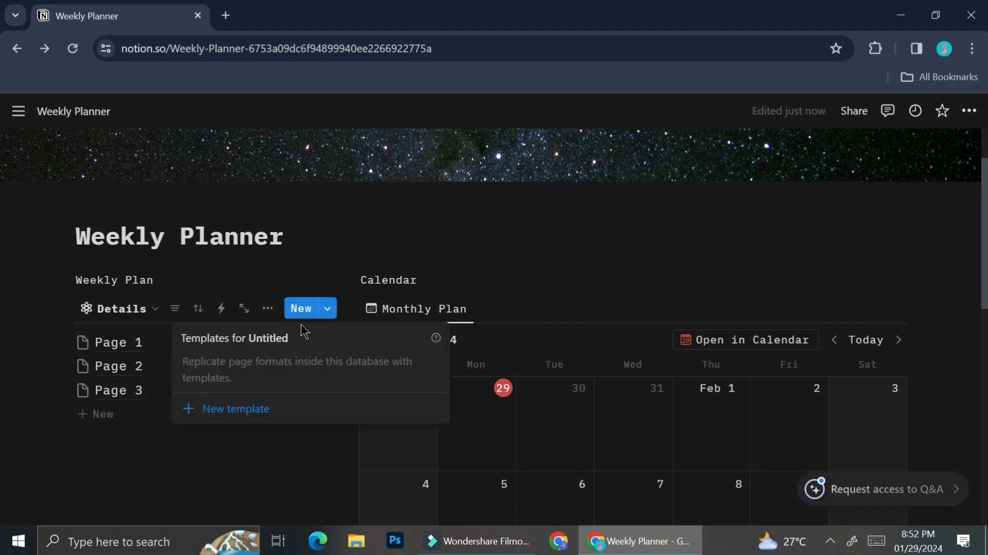
{"action": "left_click", "coordinate": [236, 410]}
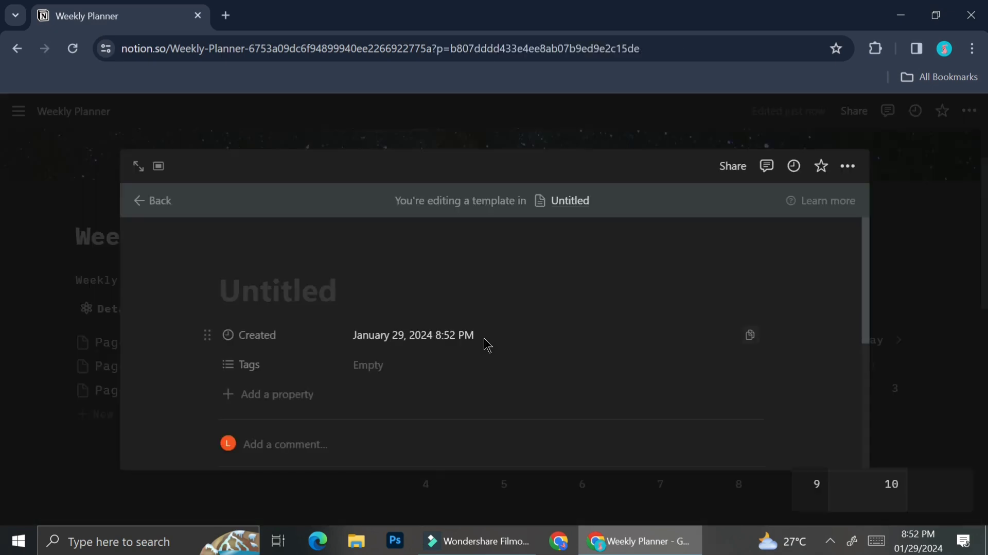
{"action": "left_click", "coordinate": [138, 166]}
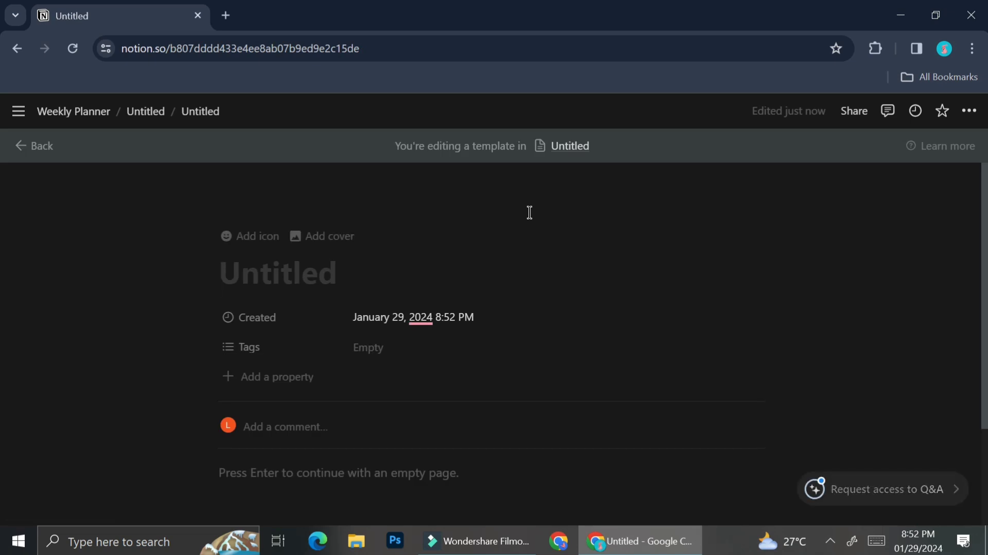
{"action": "type", "text": "T"}
{"action": "key", "text": "BackSpace"}
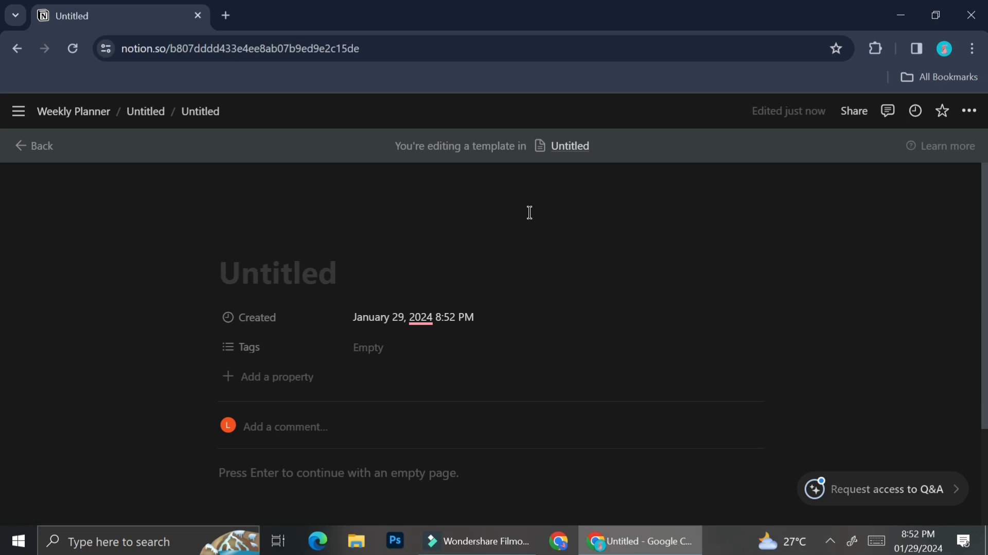
{"action": "type", "text": "Week"}
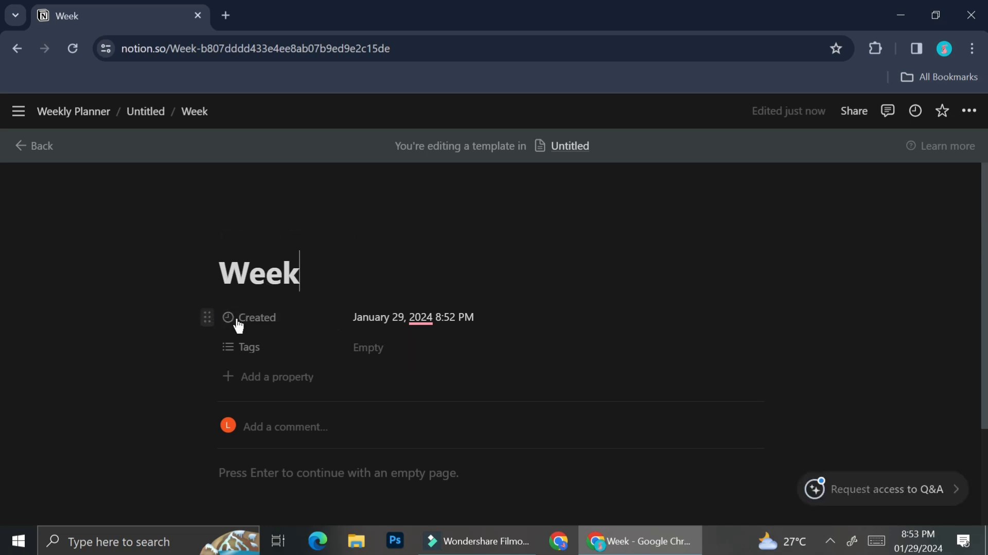
Delete the Created and Tags properties from the Week template.
{"action": "left_click", "coordinate": [208, 317]}
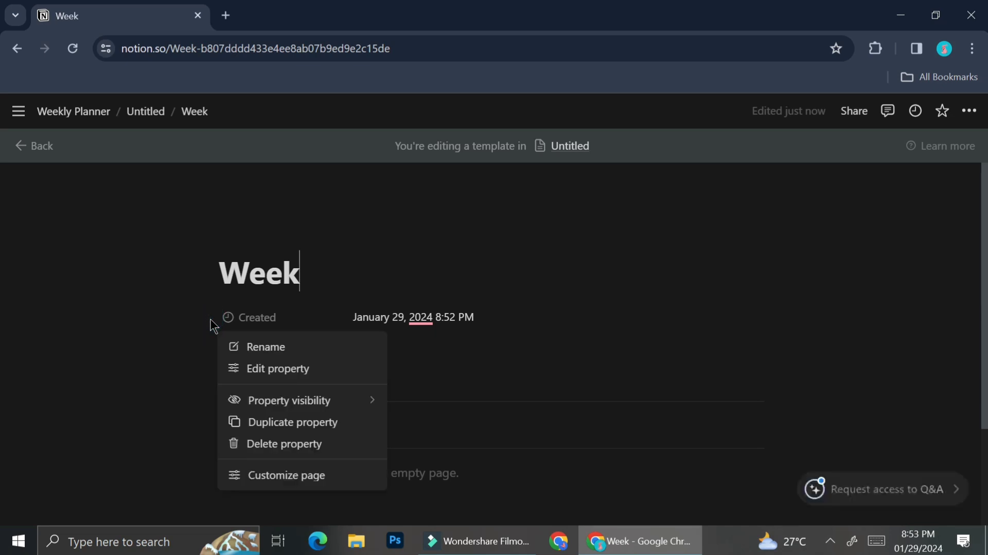
{"action": "left_click", "coordinate": [321, 449]}
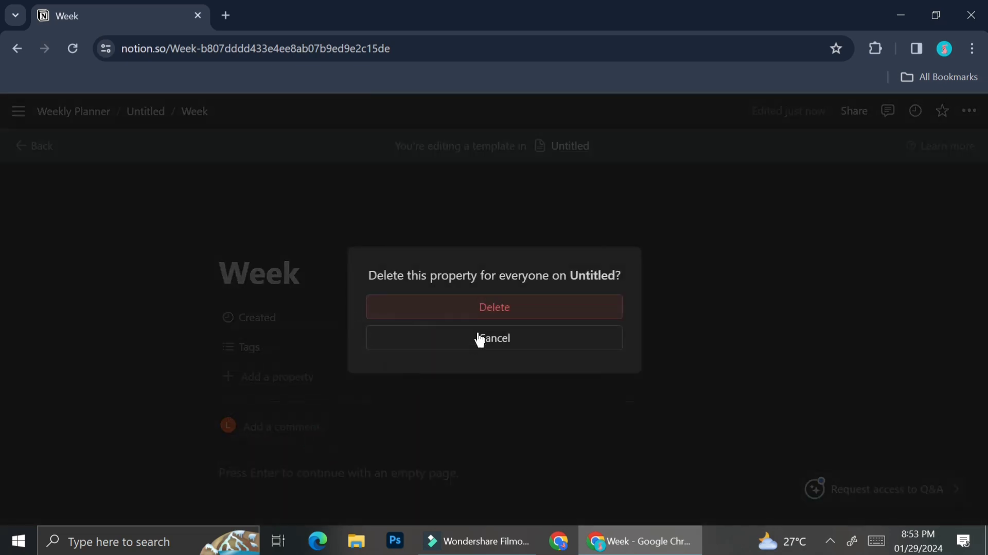
{"action": "left_click", "coordinate": [504, 311]}
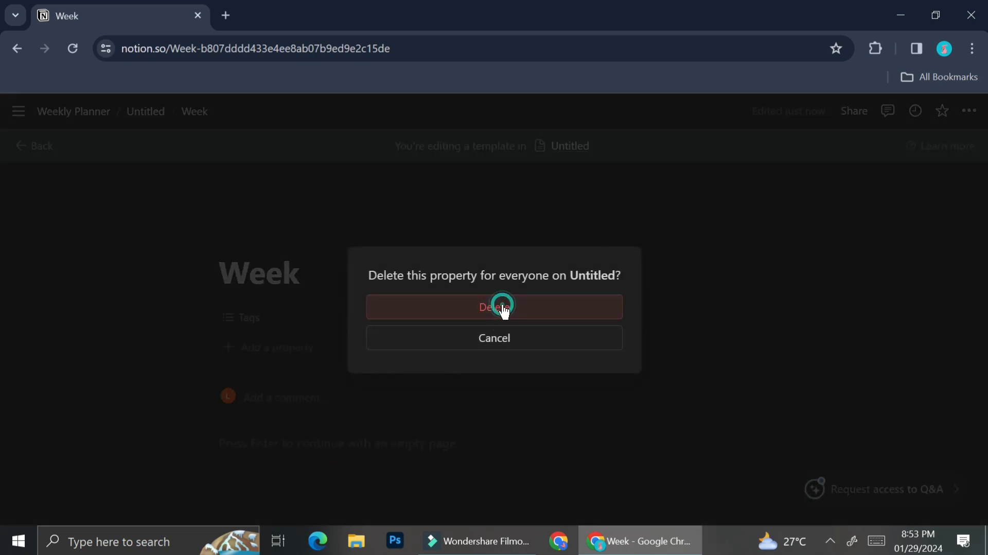
{"action": "left_click", "coordinate": [212, 315]}
{"action": "left_click", "coordinate": [299, 443]}
{"action": "left_click", "coordinate": [493, 307]}
{"action": "left_click", "coordinate": [243, 413]}
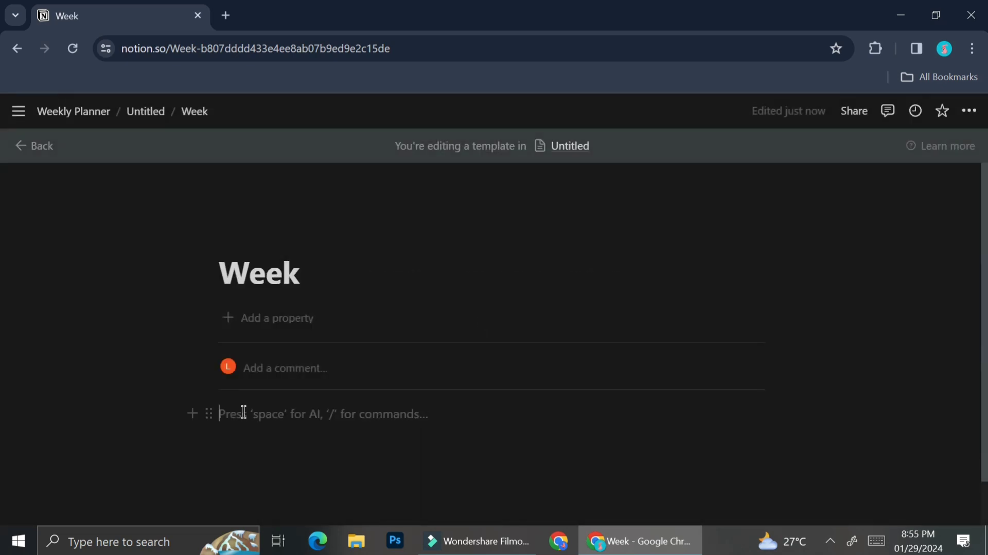
{"action": "type", "text": "/"}
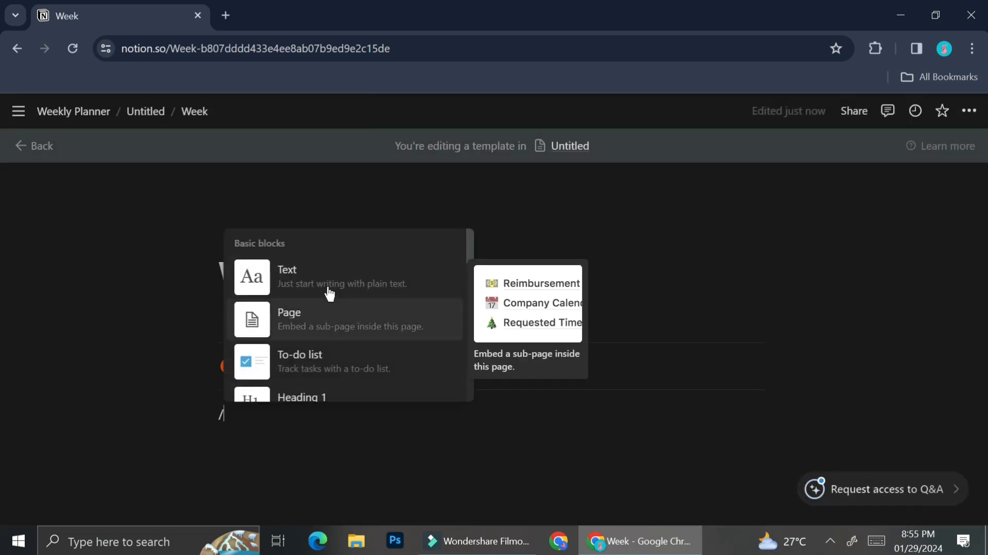
{"action": "left_click", "coordinate": [252, 466]}
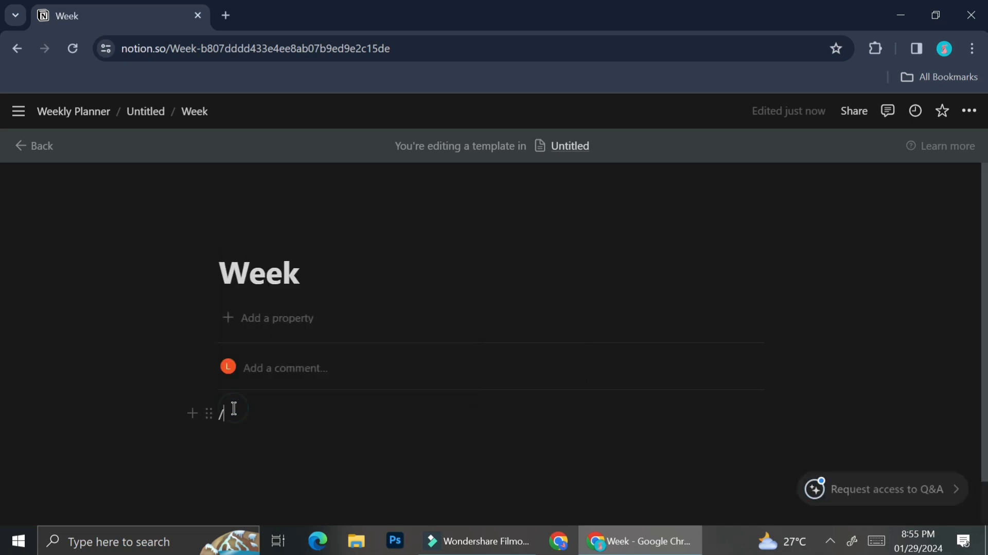
{"action": "key", "text": "BackSpace"}
{"action": "key", "text": "BackSpace"}
Add a text block reading "Monday" to the body of the Week template.
{"action": "left_click", "coordinate": [197, 412]}
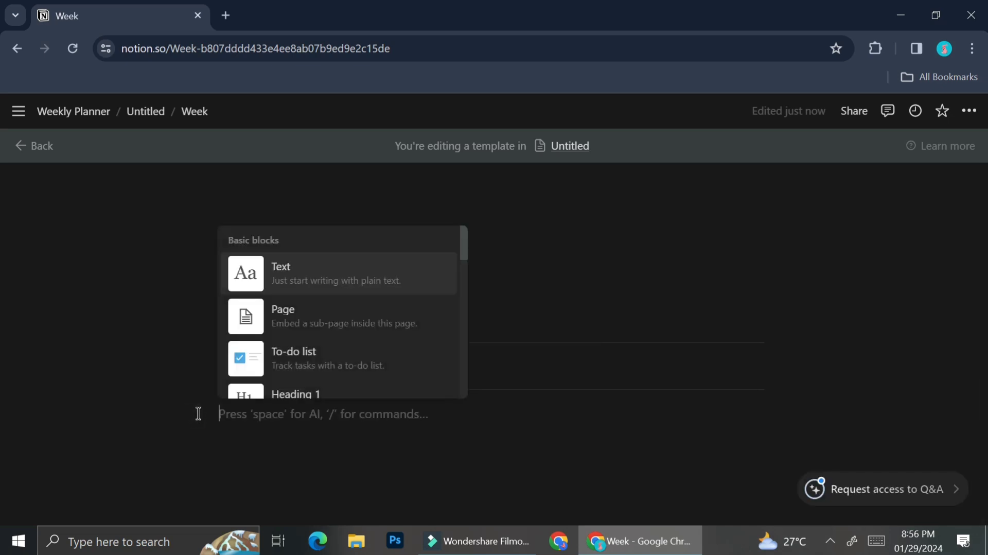
{"action": "left_click", "coordinate": [317, 265]}
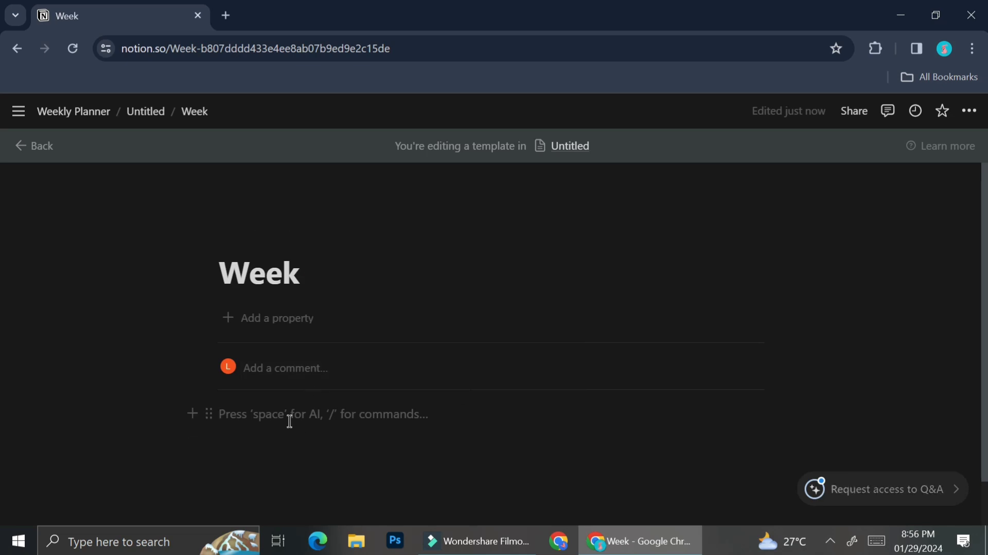
{"action": "type", "text": "Monday"}
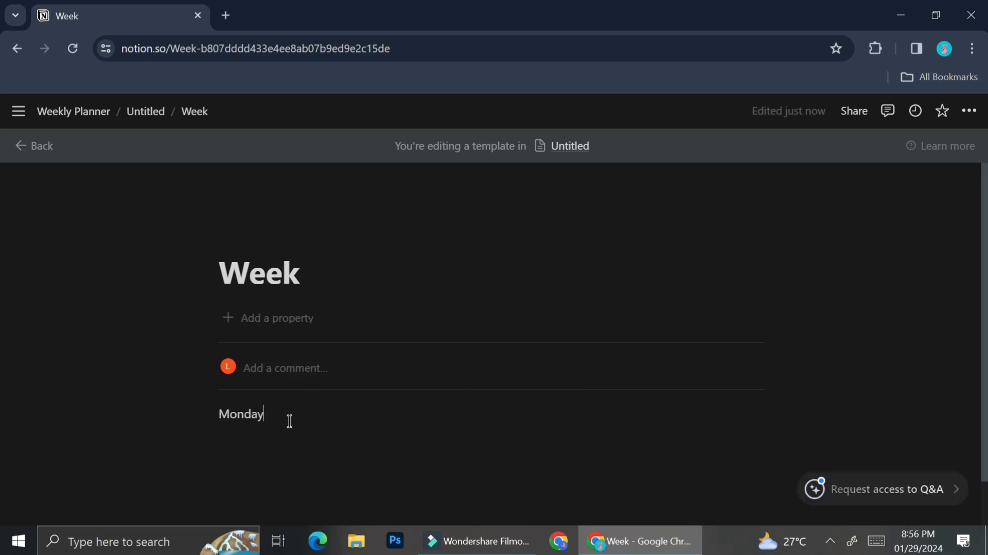
Add a to-do list under Monday with the items "Task 1", "Task 2" and "Task 3".
{"action": "key", "text": "Return"}
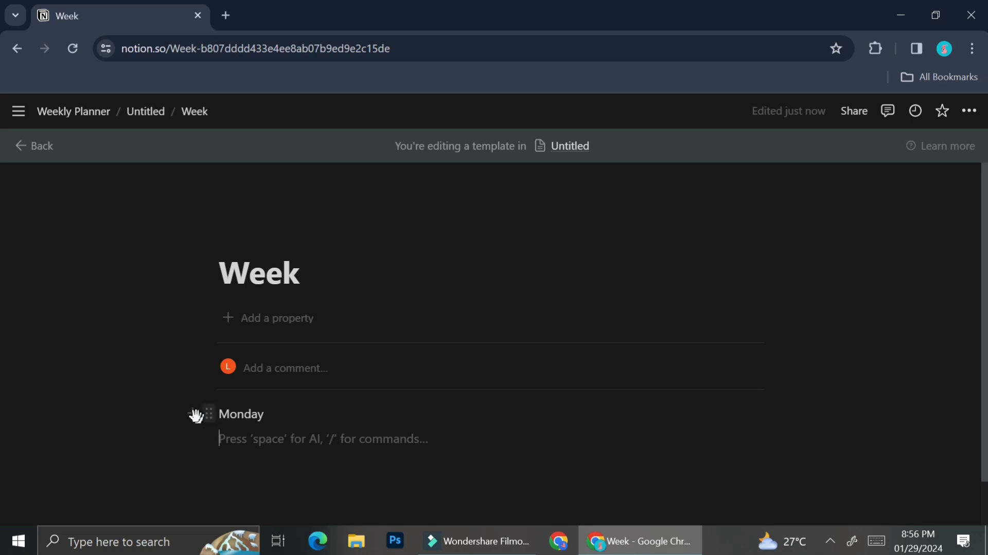
{"action": "left_click", "coordinate": [195, 414]}
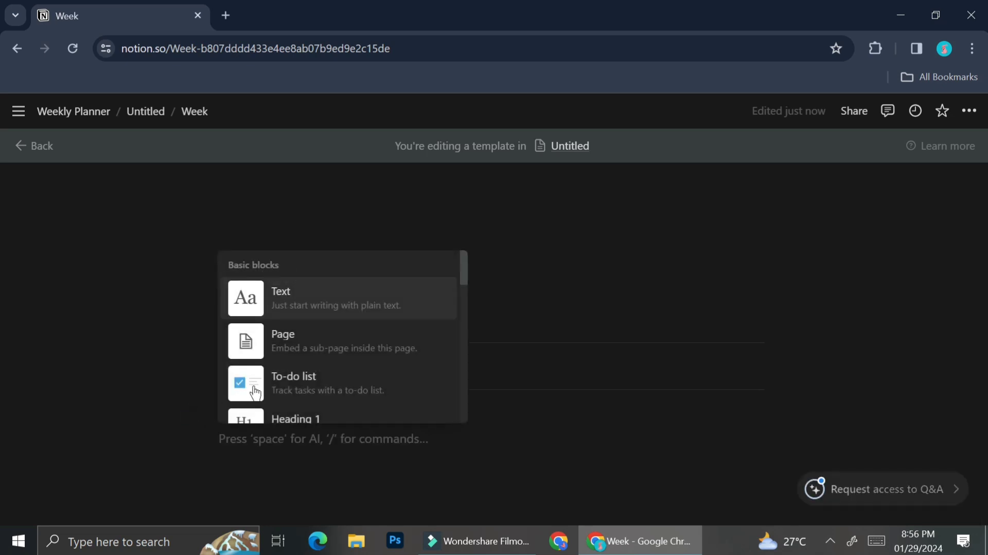
{"action": "left_click", "coordinate": [261, 381]}
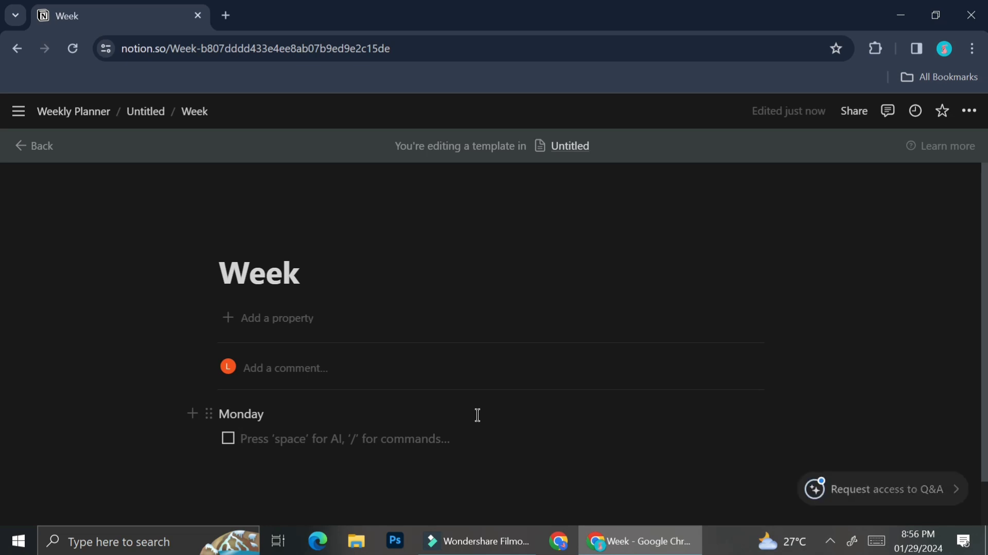
{"action": "type", "text": "Task 1"}
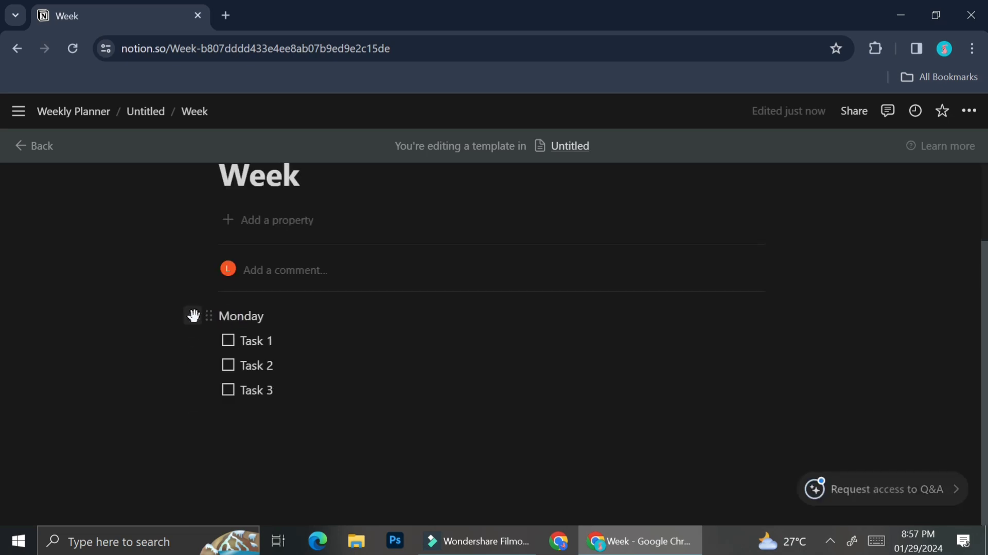
Add a "Tuesday" text block in its own column beside Monday, with the to-dos "Task 1", "Task 2" and "Task 3".
{"action": "left_click", "coordinate": [192, 315]}
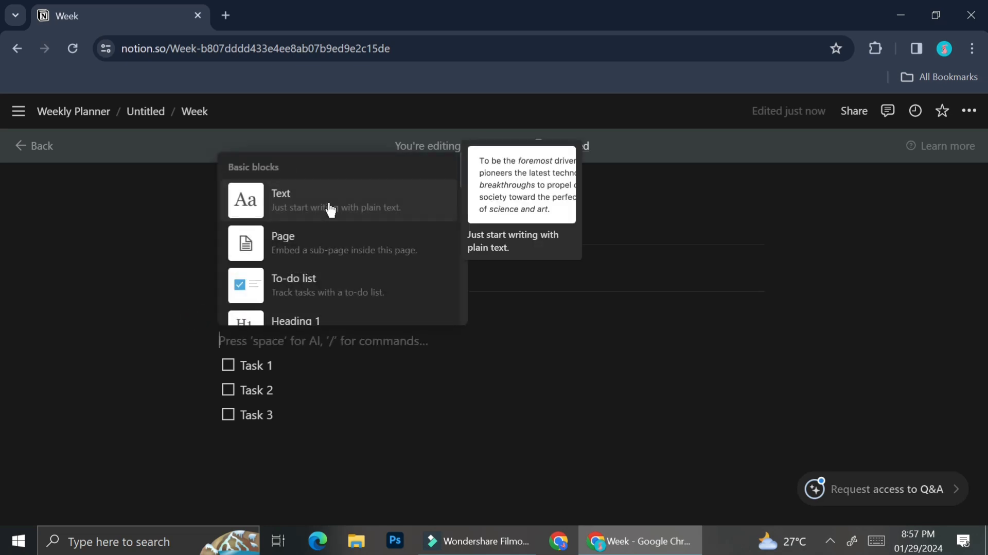
{"action": "left_click", "coordinate": [330, 208]}
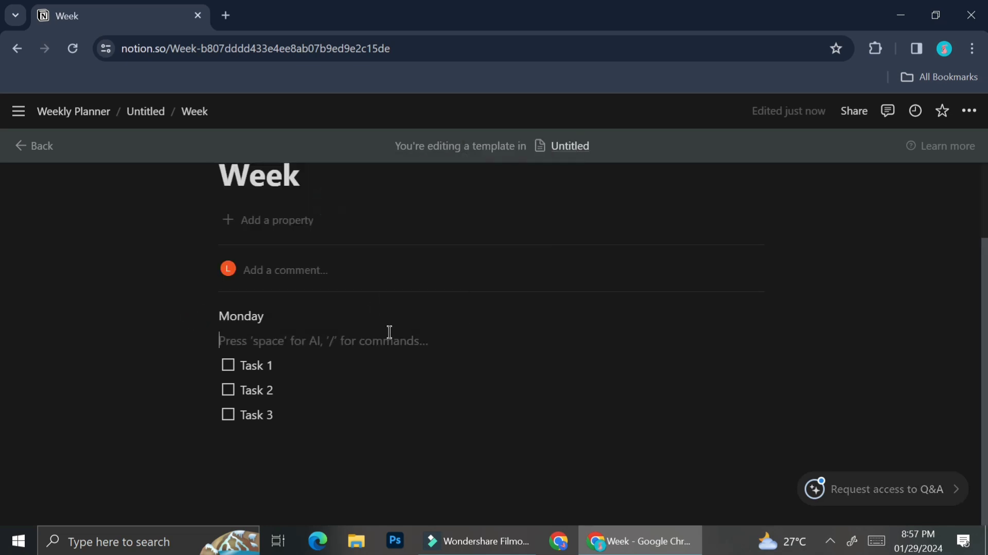
{"action": "type", "text": "Tuesday"}
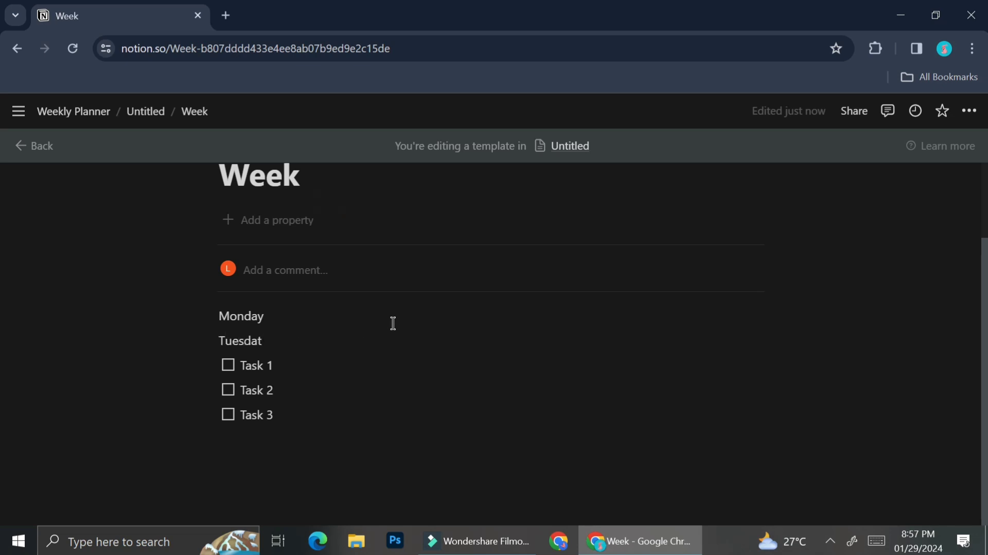
{"action": "left_click", "coordinate": [393, 324]}
{"action": "left_click_drag", "start_coordinate": [209, 341], "coordinate": [794, 326]}
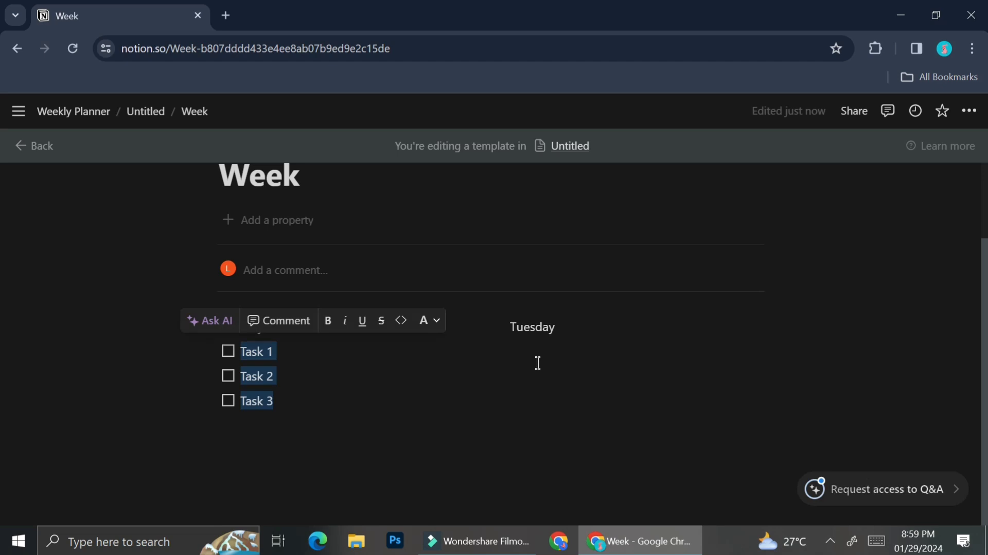
{"action": "left_click", "coordinate": [530, 364]}
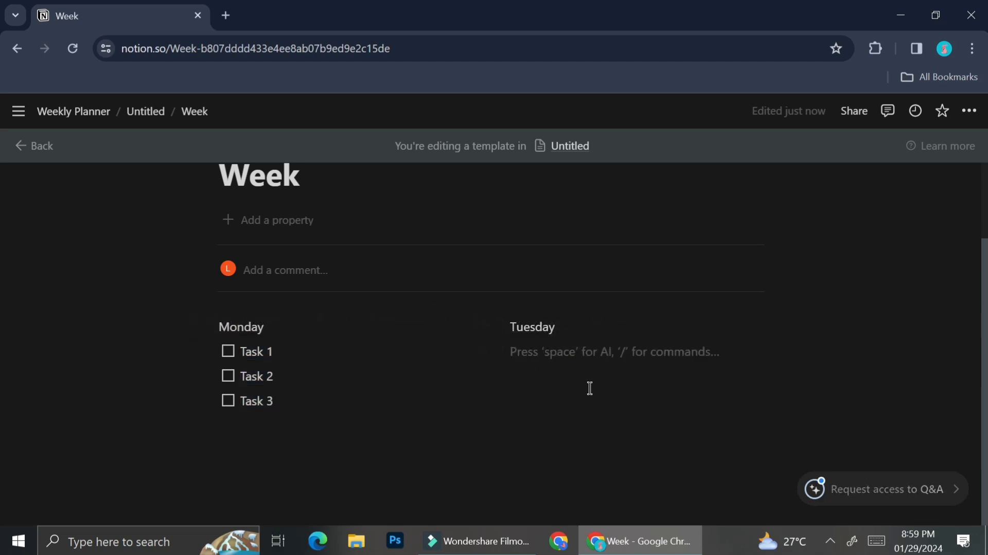
{"action": "type", "text": "Task 1 Task 2 Task 3"}
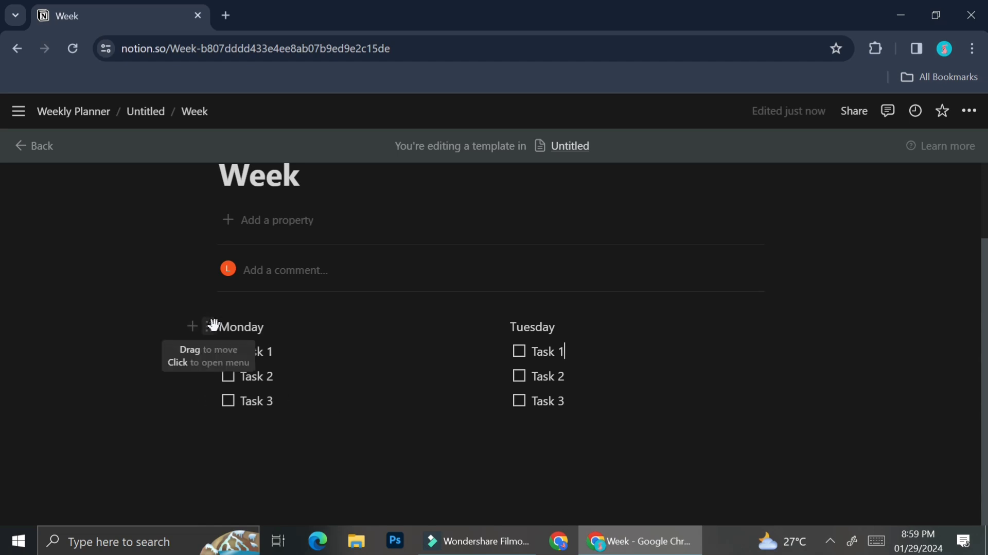
Duplicate the Monday heading with its three tasks to create the checklists for Wednesday through Sunday.
{"action": "left_click_drag", "start_coordinate": [293, 407], "coordinate": [205, 333]}
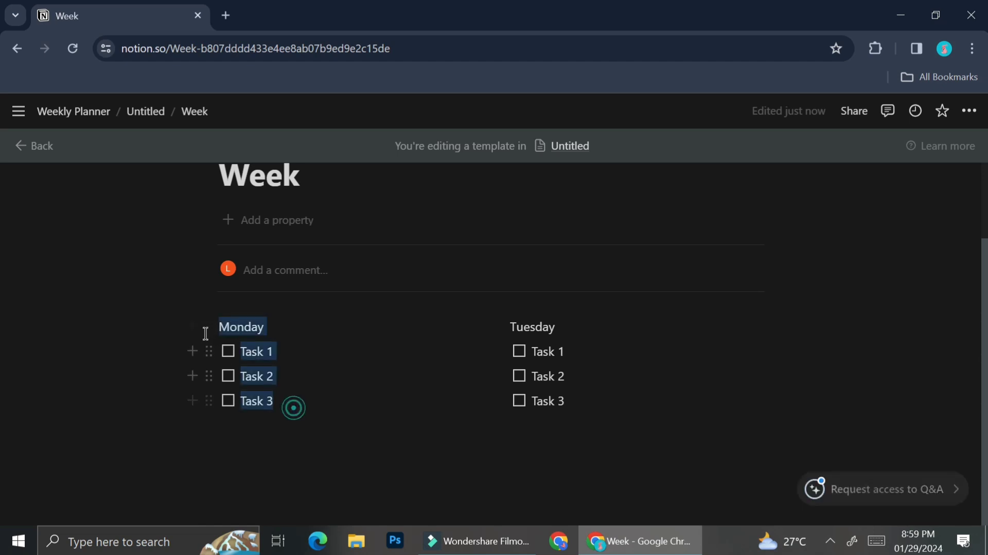
{"action": "right_click", "coordinate": [248, 343]}
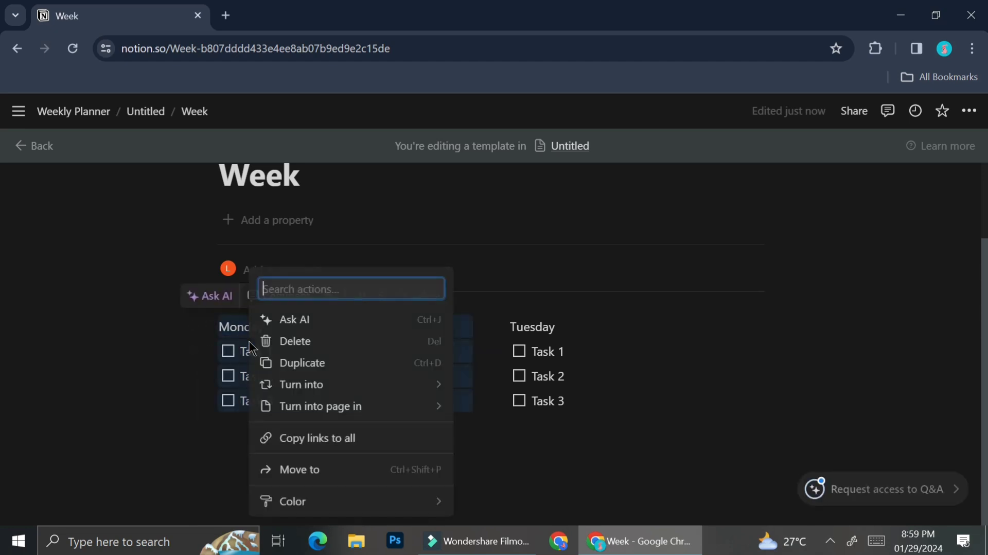
{"action": "left_click", "coordinate": [277, 362]}
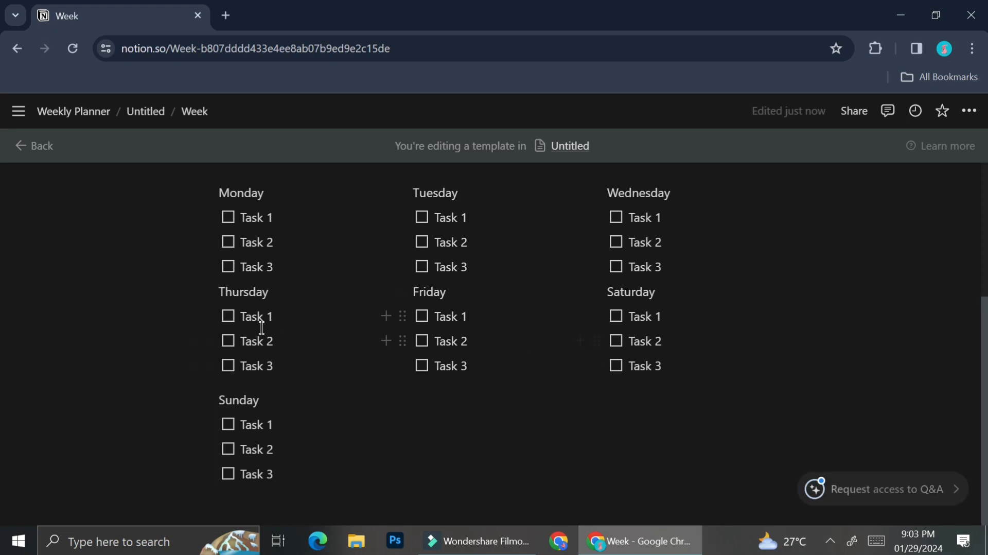
Look through the weekday checklists in the Week template and return to the Weekly Planner page.
{"action": "scroll", "coordinate": [287, 324], "scroll_direction": "up", "scroll_amount": 3}
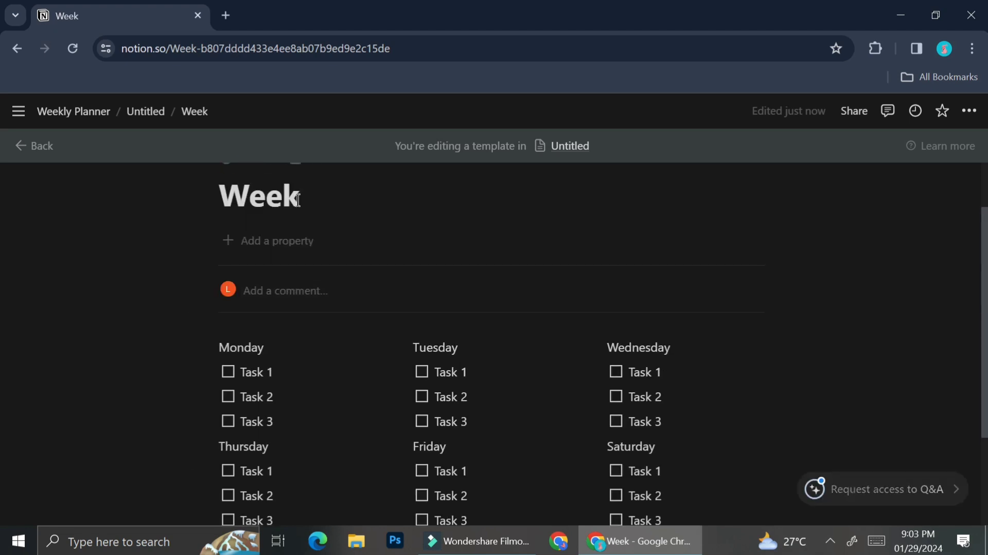
{"action": "scroll", "coordinate": [467, 324], "scroll_direction": "down", "scroll_amount": 4}
{"action": "scroll", "coordinate": [467, 325], "scroll_direction": "up", "scroll_amount": 5}
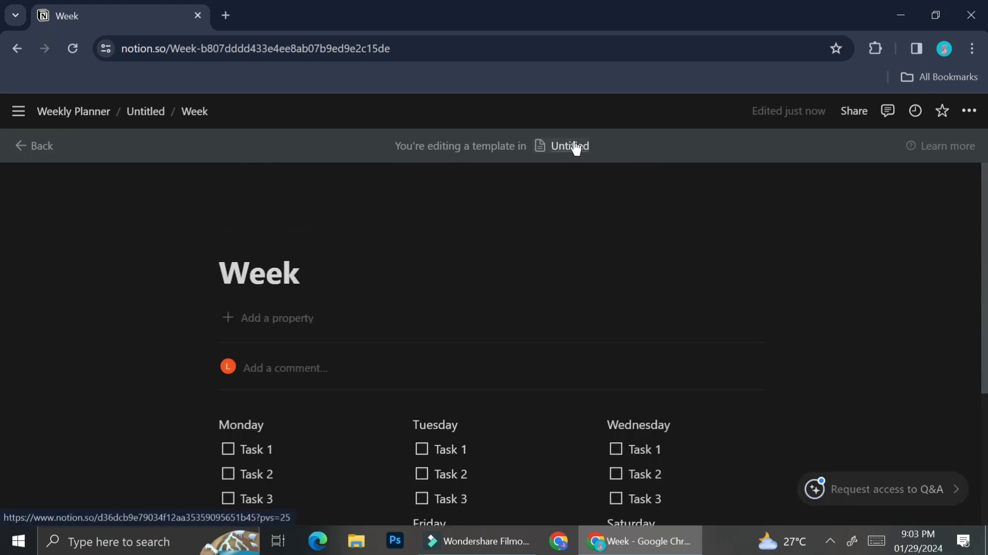
{"action": "scroll", "coordinate": [551, 172], "scroll_direction": "down", "scroll_amount": 5}
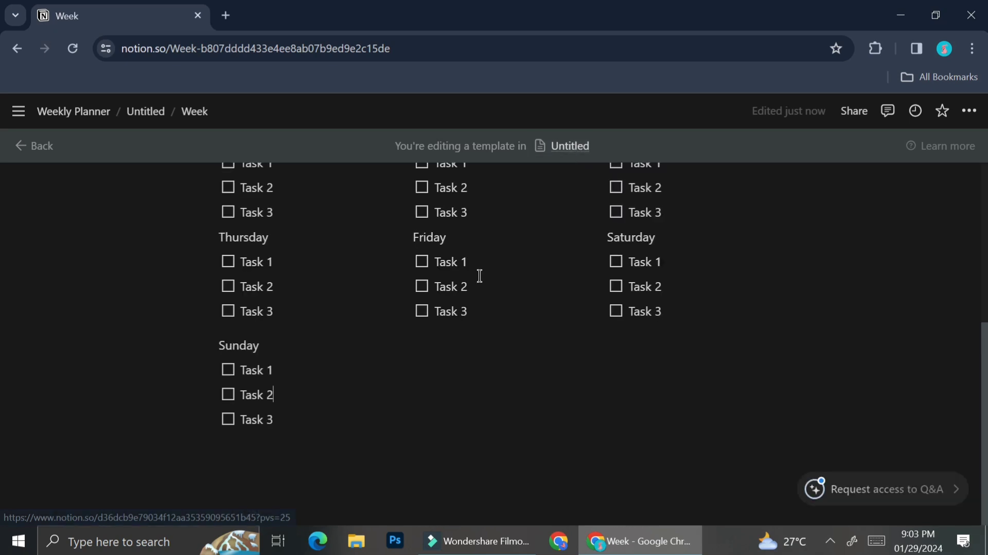
{"action": "left_click", "coordinate": [648, 435]}
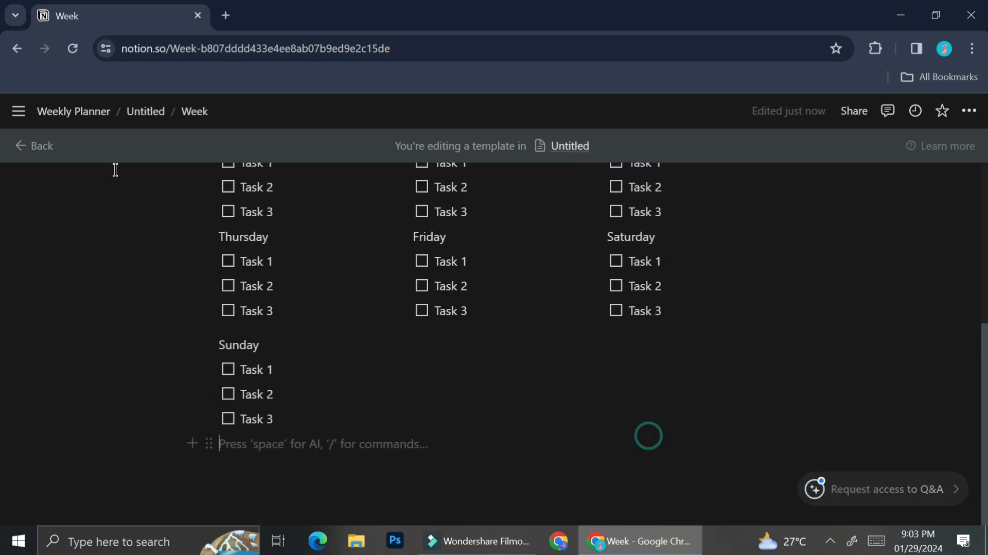
{"action": "left_click", "coordinate": [45, 154]}
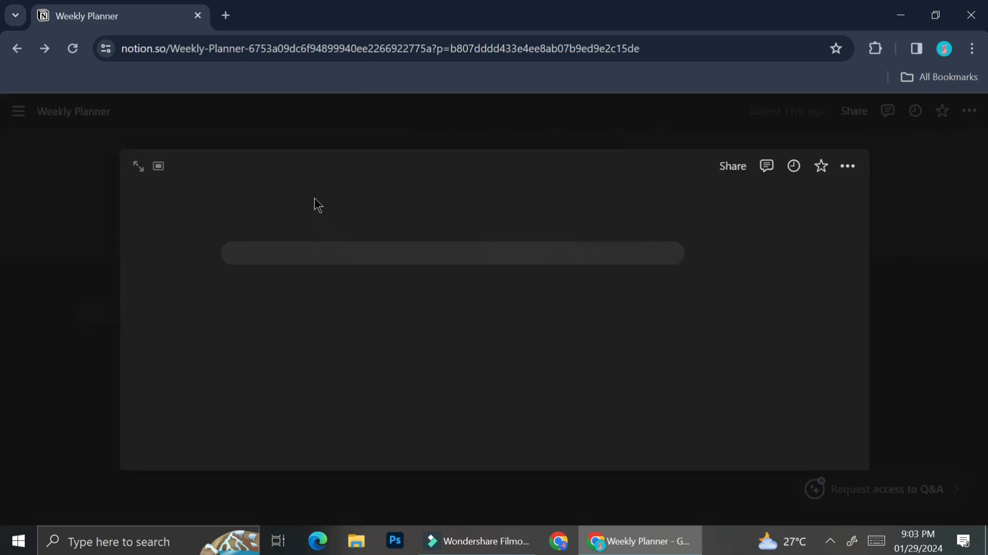
{"action": "scroll", "coordinate": [382, 339], "scroll_direction": "down", "scroll_amount": 7}
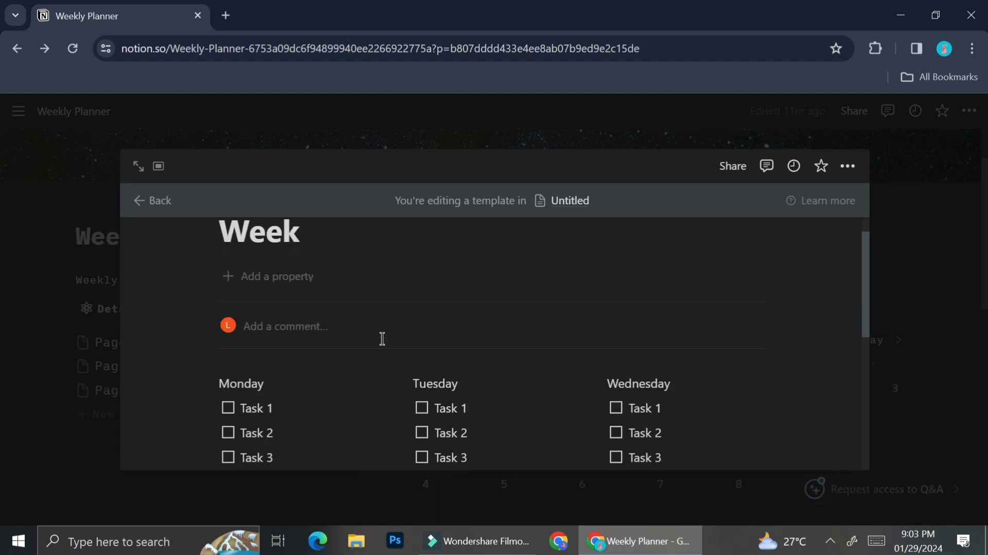
{"action": "scroll", "coordinate": [382, 338], "scroll_direction": "up", "scroll_amount": 3}
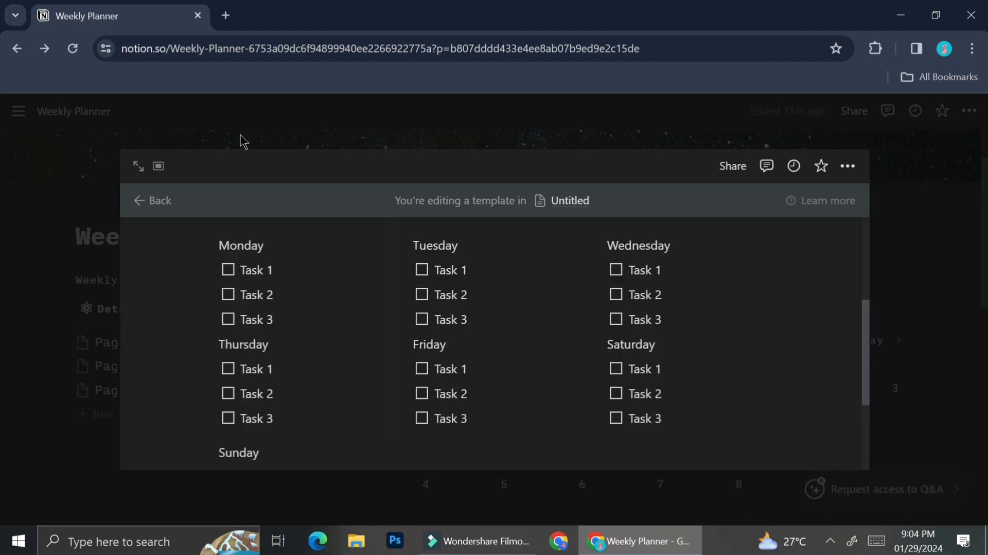
{"action": "left_click", "coordinate": [149, 202]}
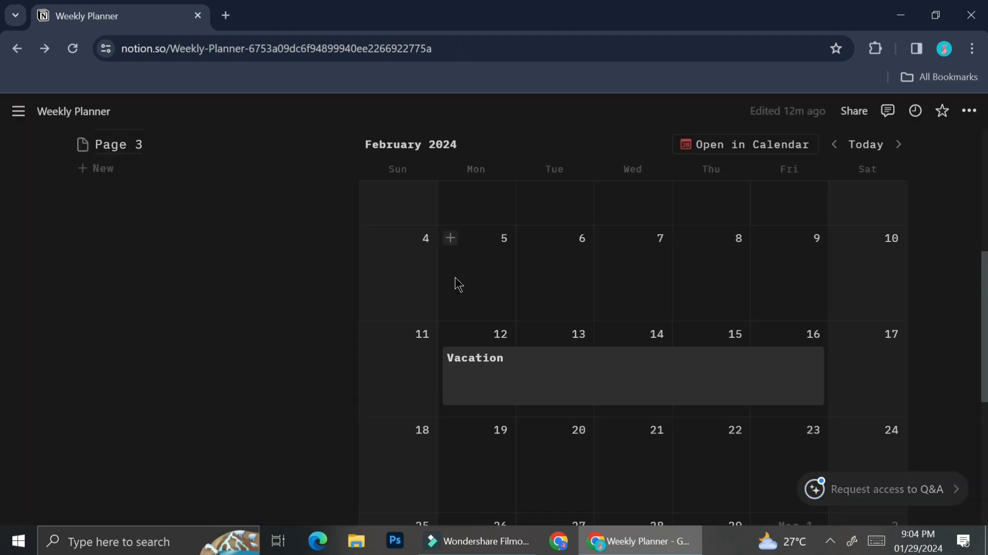
Delete Page 1, Page 2 and Page 3 from the Weekly Plan list.
{"action": "scroll", "coordinate": [260, 278], "scroll_direction": "up", "scroll_amount": 4}
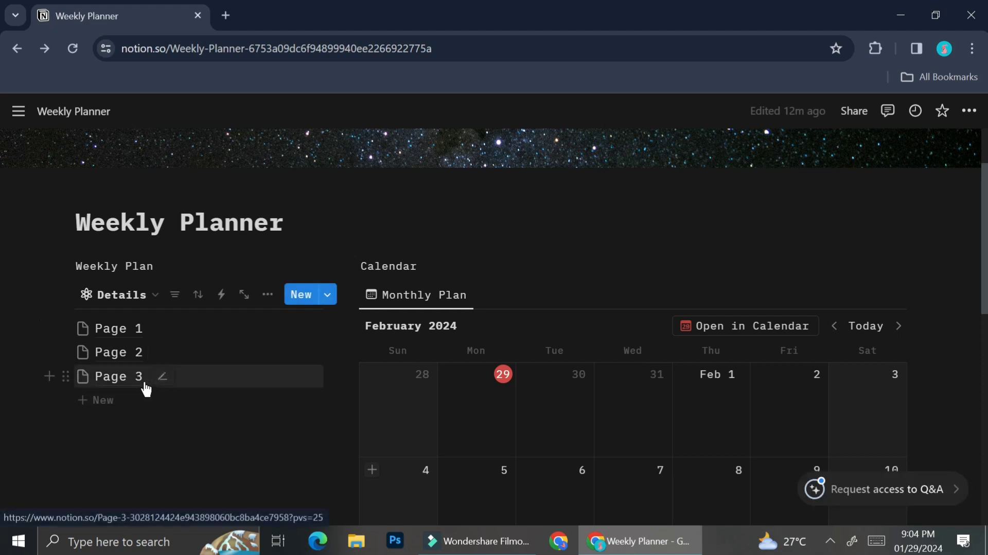
{"action": "left_click_drag", "start_coordinate": [69, 323], "coordinate": [143, 387]}
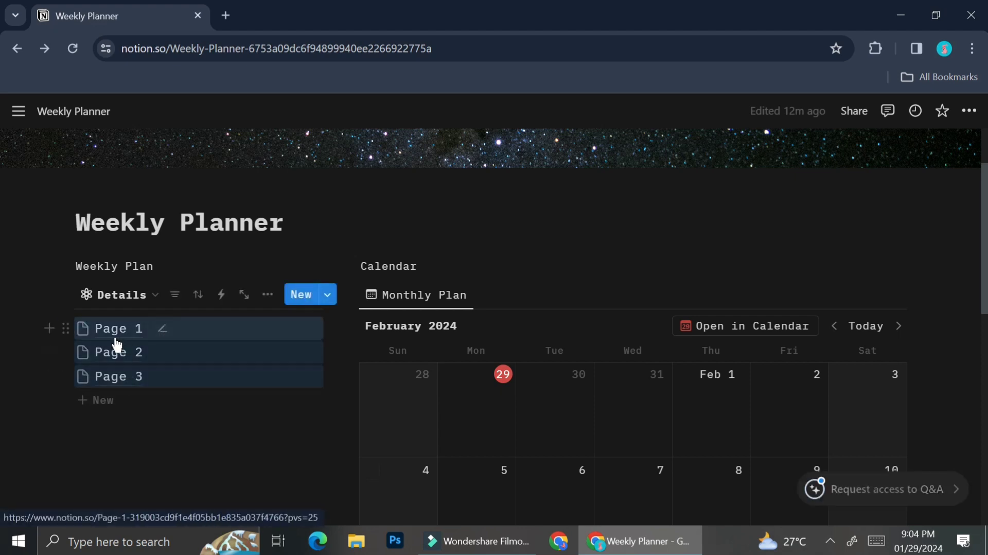
{"action": "left_click", "coordinate": [69, 327]}
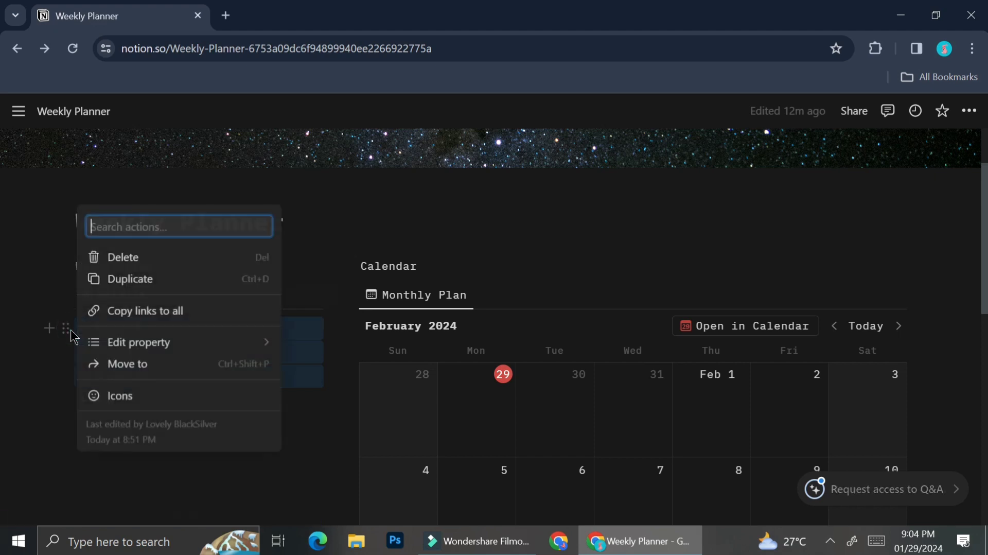
{"action": "left_click", "coordinate": [176, 265]}
Set the Week template as the default for new pages only on the Details view.
{"action": "scroll", "coordinate": [268, 350], "scroll_direction": "up", "scroll_amount": 2}
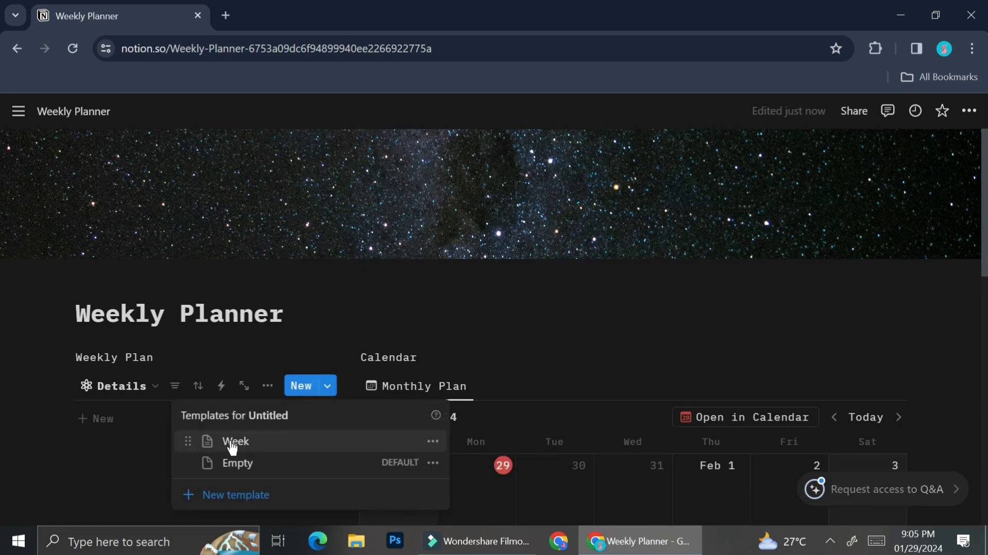
{"action": "left_click", "coordinate": [435, 465]}
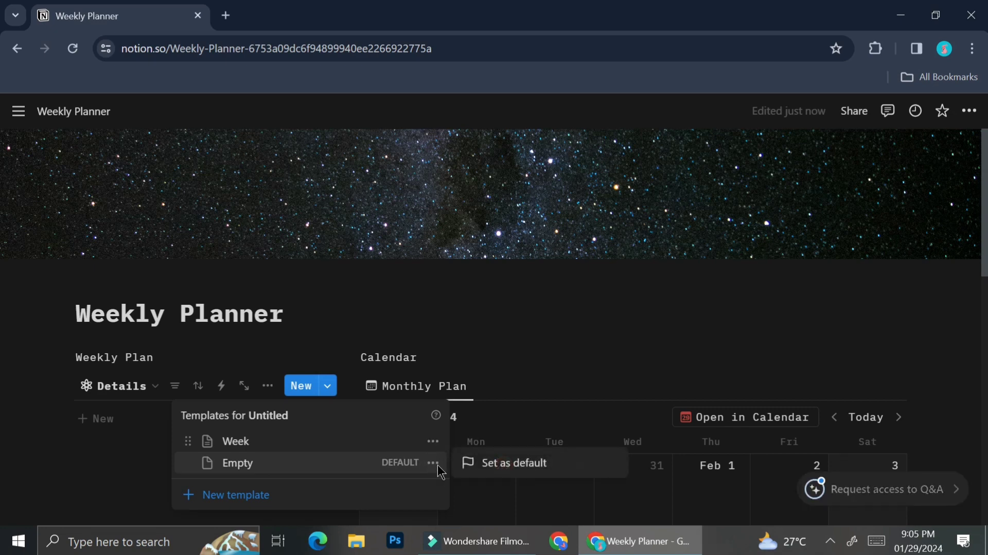
{"action": "left_click", "coordinate": [434, 444]}
{"action": "left_click", "coordinate": [434, 443]}
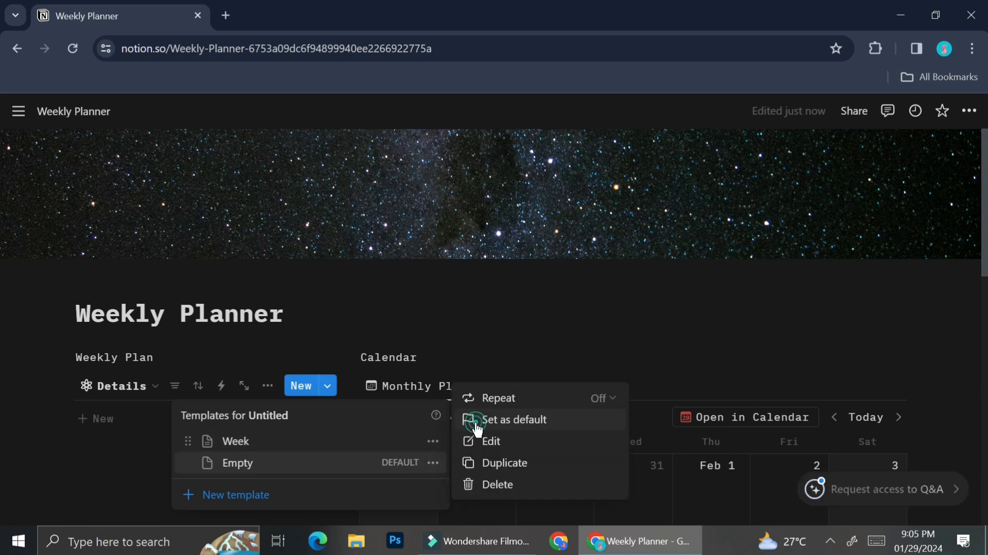
{"action": "left_click", "coordinate": [477, 427]}
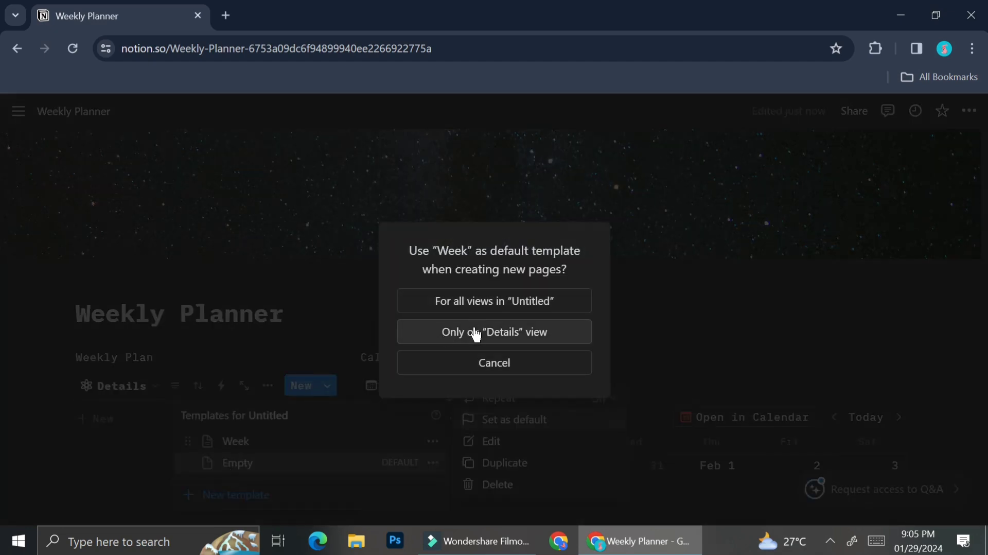
{"action": "left_click", "coordinate": [519, 344]}
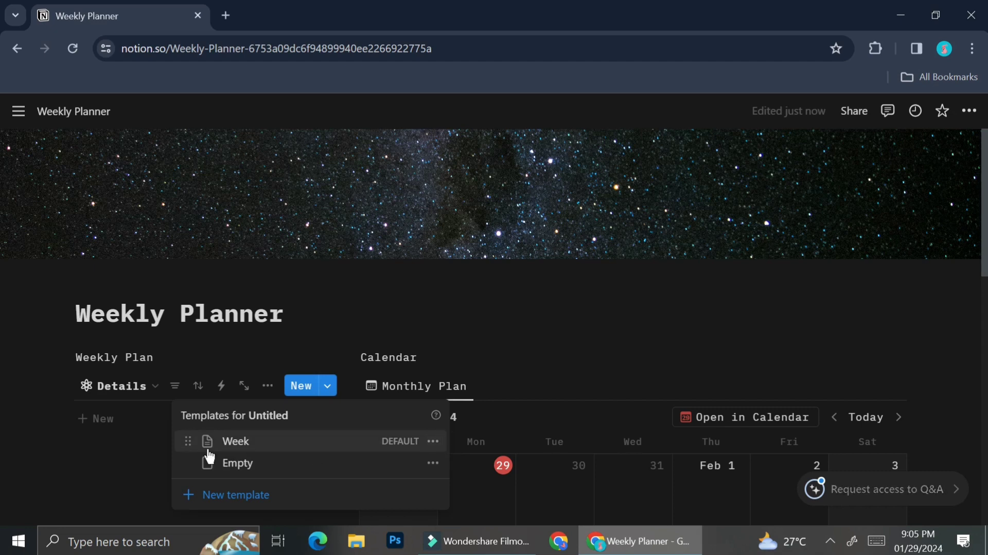
{"action": "left_click", "coordinate": [123, 449]}
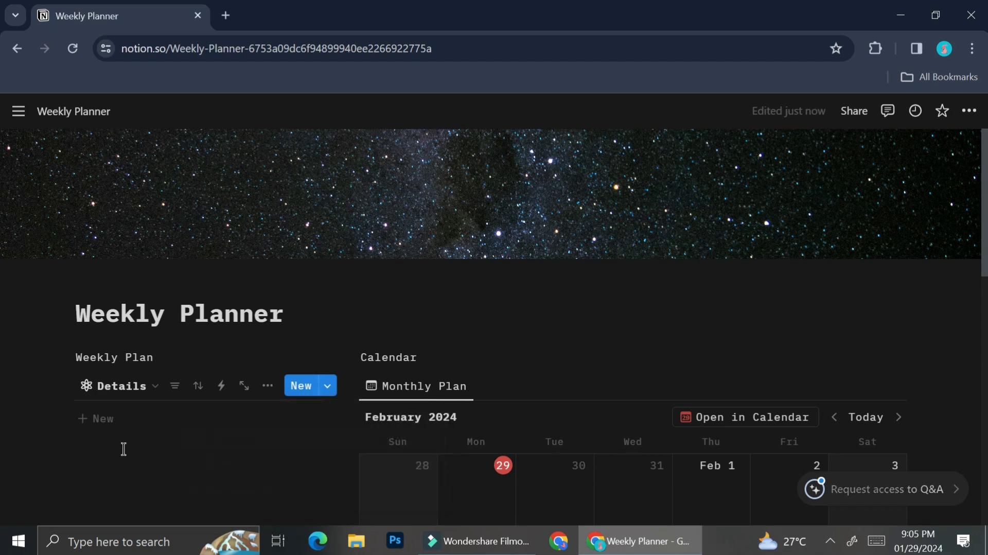
Add two new pages named "Week 1" and "Week 2" to the Weekly Plan list.
{"action": "left_click", "coordinate": [101, 419]}
{"action": "type", "text": "Week"}
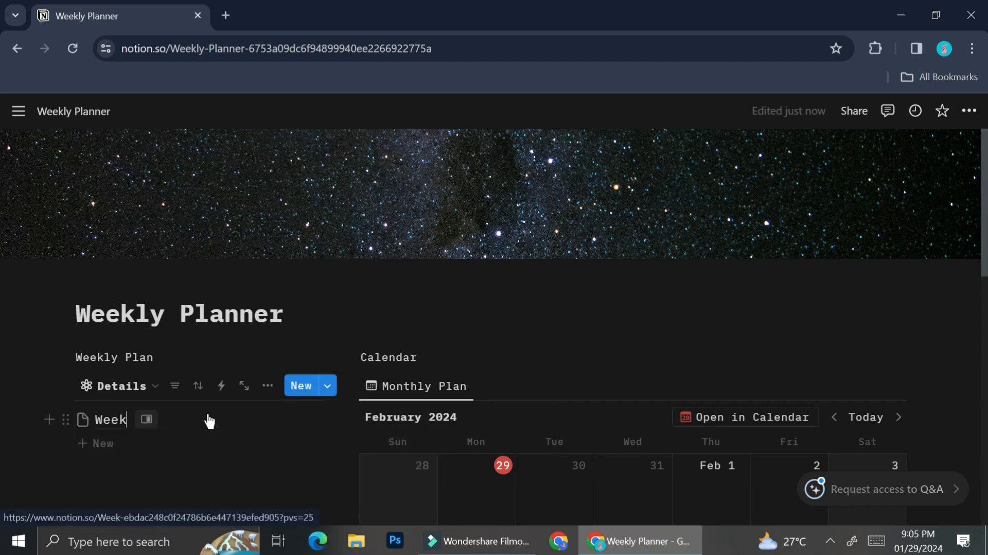
{"action": "type", "text": " 1"}
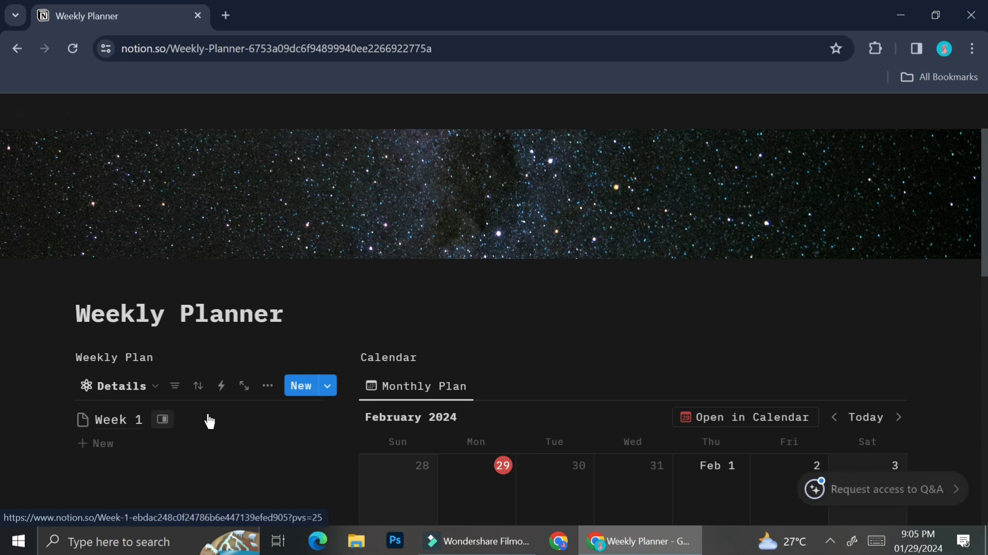
{"action": "left_click", "coordinate": [77, 473]}
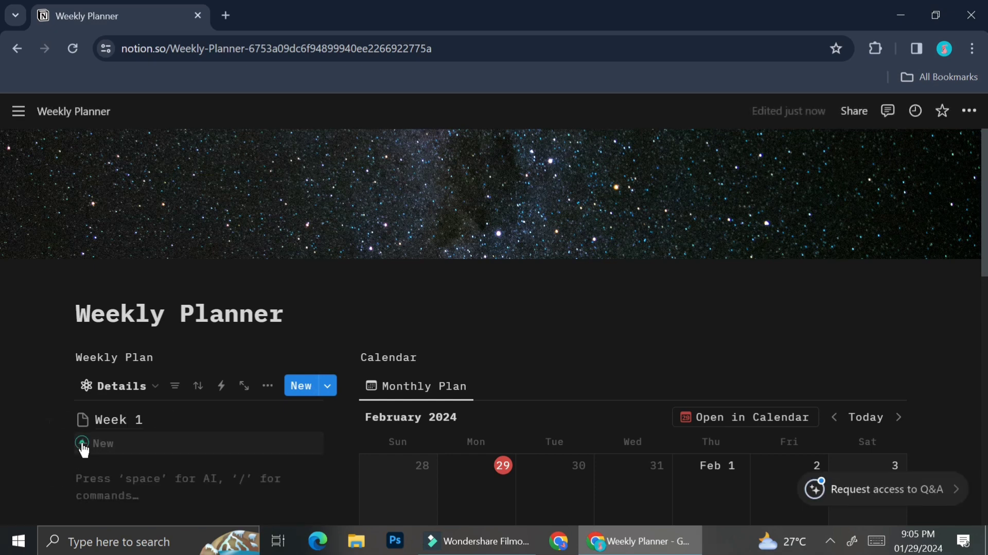
{"action": "left_click", "coordinate": [82, 443]}
{"action": "type", "text": "Week 2"}
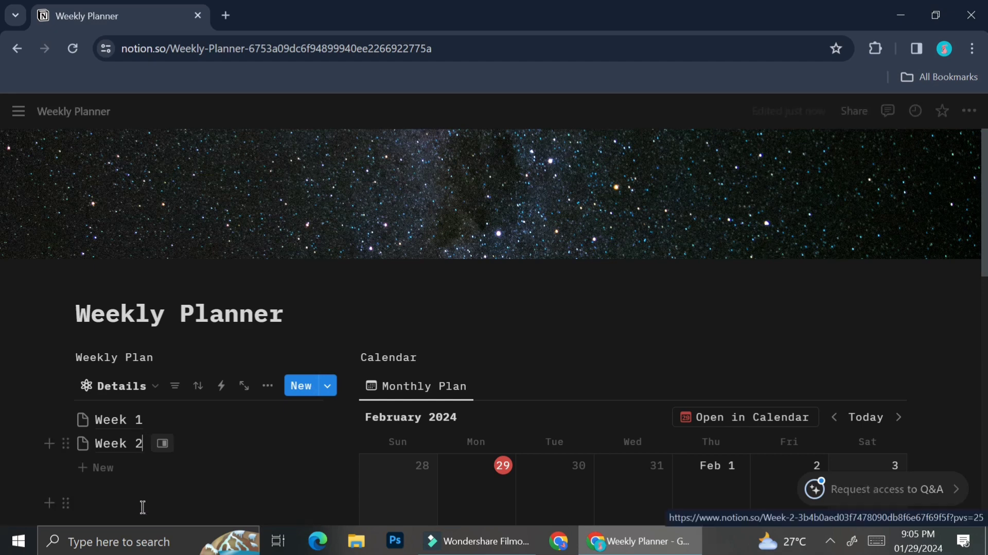
{"action": "left_click", "coordinate": [144, 502]}
Open the Week 1 page to check its weekday checklists, and close it to review the planner page.
{"action": "scroll", "coordinate": [162, 480], "scroll_direction": "down", "scroll_amount": 1}
{"action": "scroll", "coordinate": [170, 458], "scroll_direction": "down", "scroll_amount": 2}
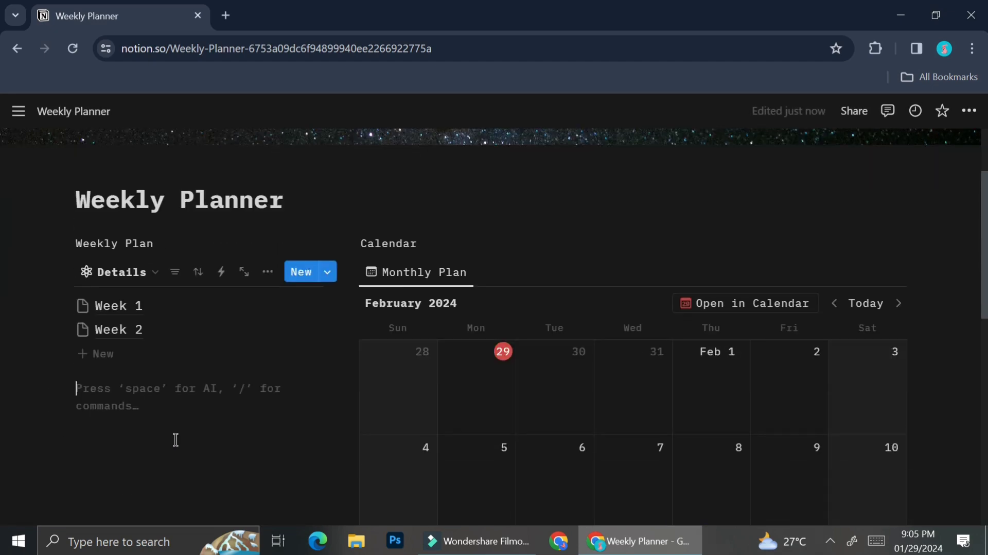
{"action": "left_click", "coordinate": [116, 305]}
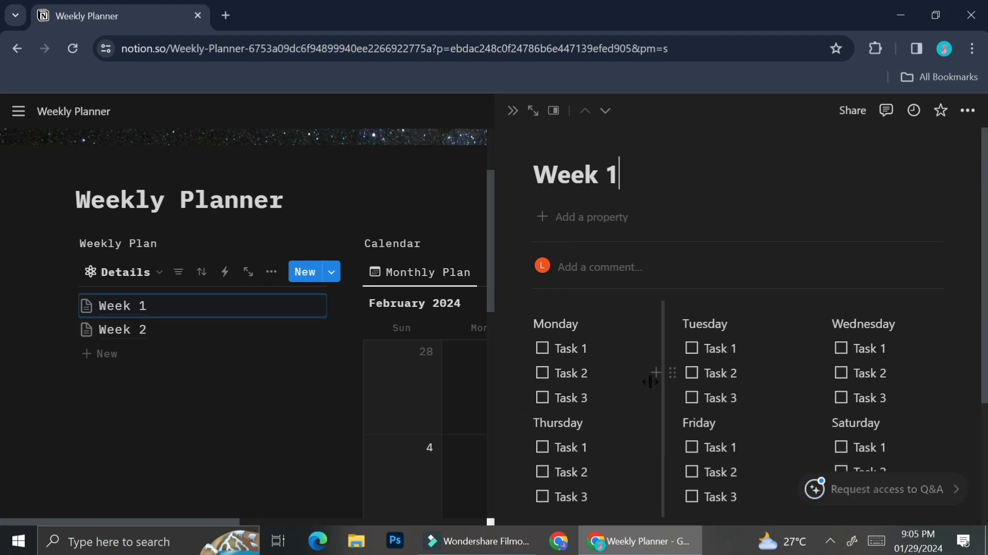
{"action": "scroll", "coordinate": [787, 410], "scroll_direction": "down", "scroll_amount": 4}
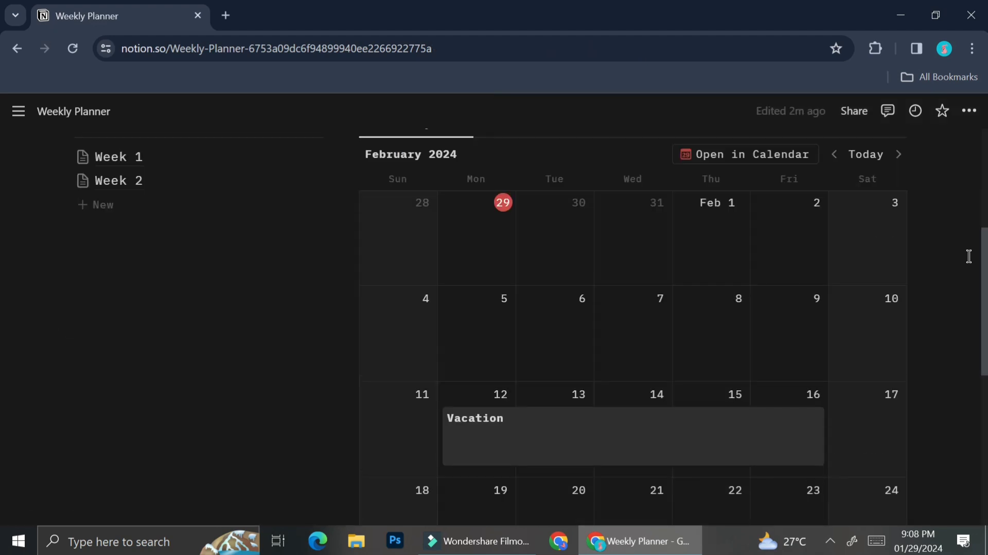
{"action": "scroll", "coordinate": [969, 256], "scroll_direction": "up", "scroll_amount": 1}
{"action": "scroll", "coordinate": [969, 255], "scroll_direction": "up", "scroll_amount": 1}
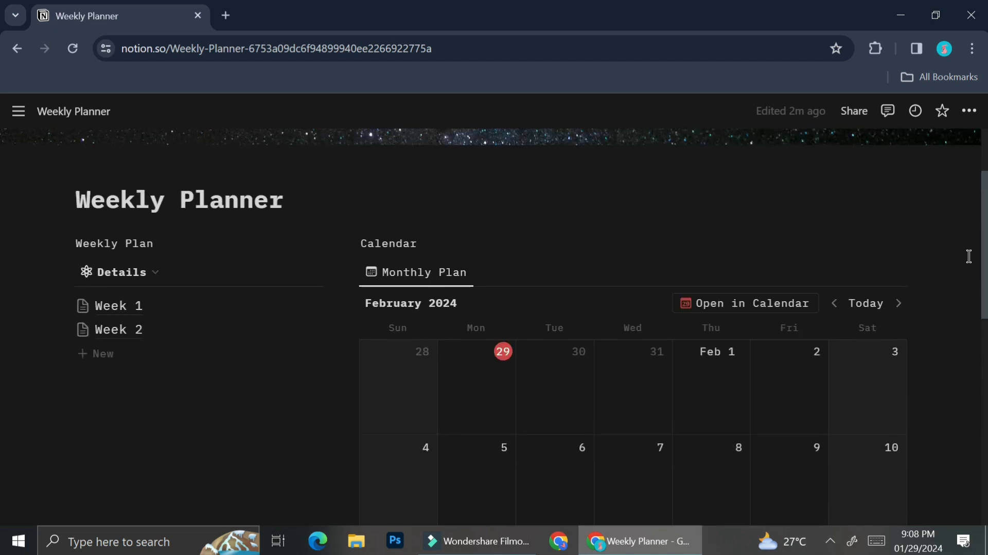